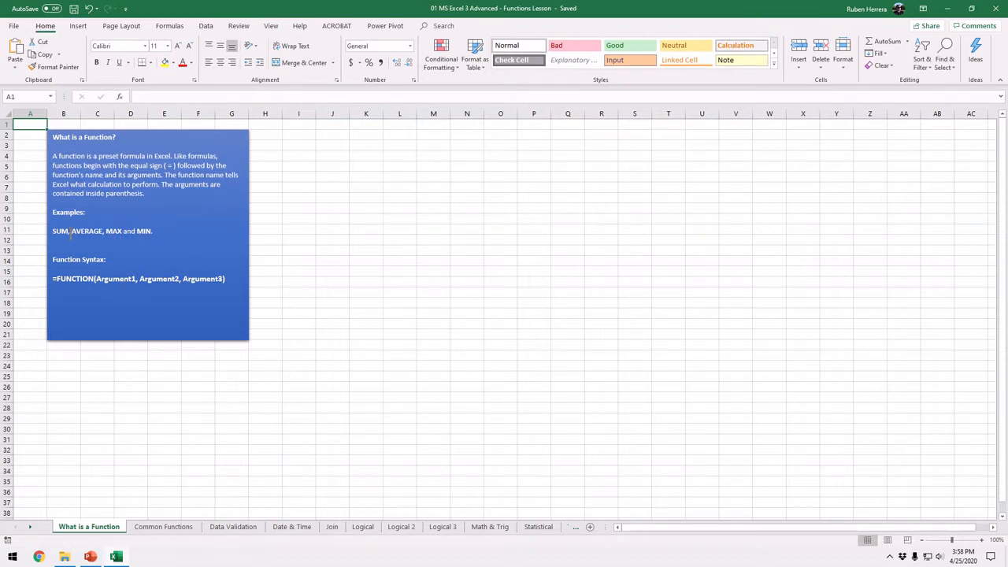
# Step: Examine the function examples and the parts of the function syntax, name and arguments, in the explanatory text box
pyautogui.click(63, 242)
pyautogui.click(87, 244)
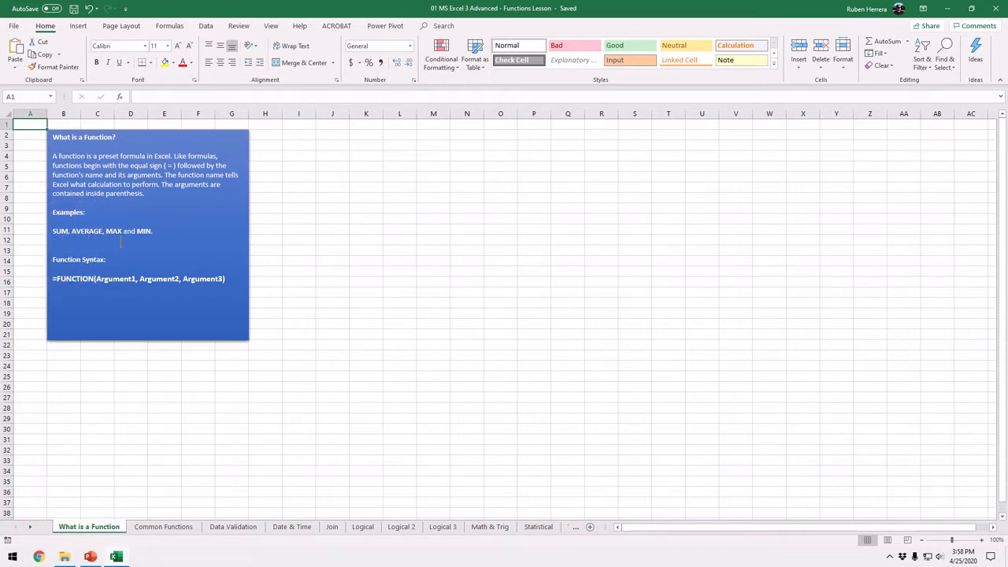
pyautogui.click(138, 242)
pyautogui.doubleClick(73, 280)
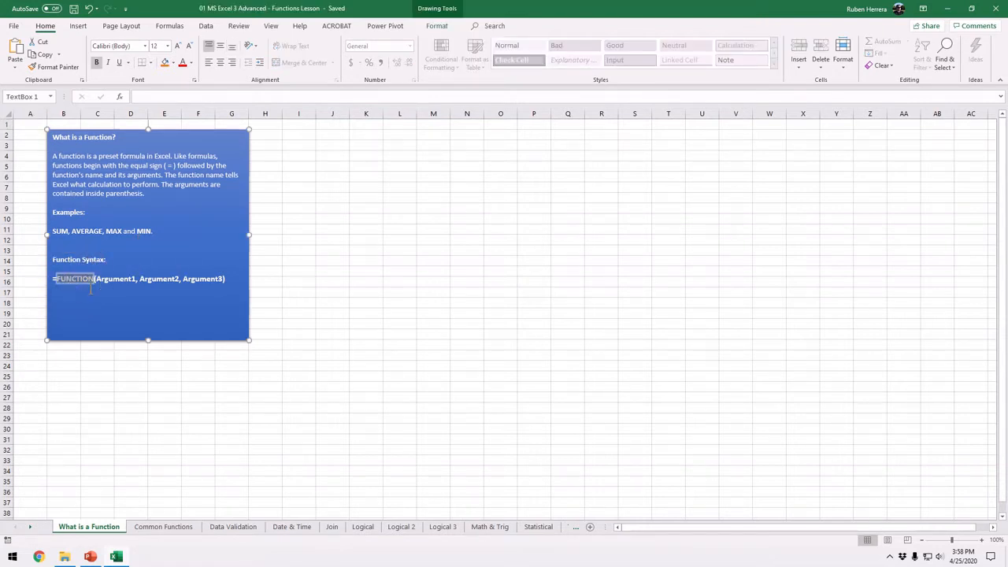
pyautogui.click(92, 283)
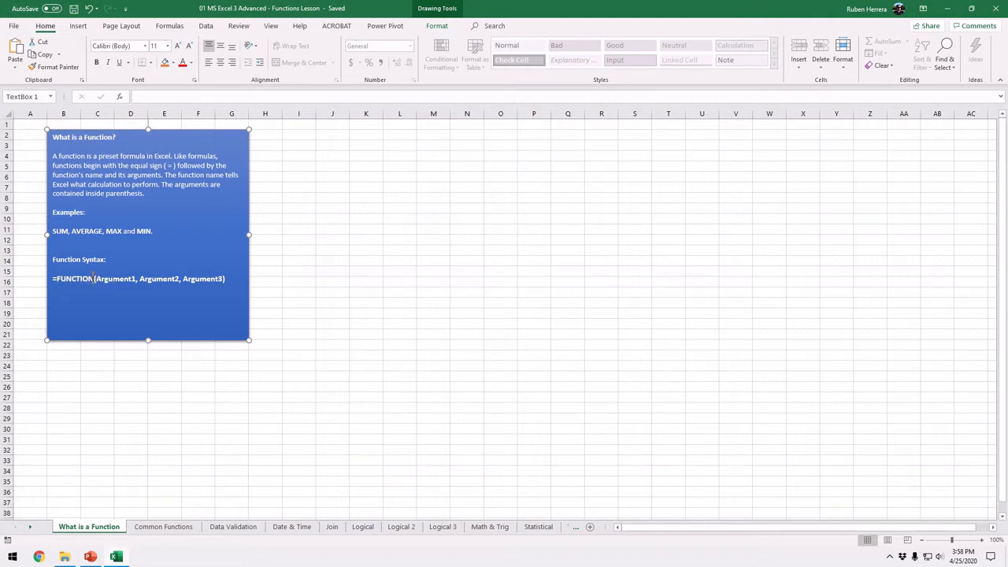
pyautogui.moveTo(93, 279); pyautogui.dragTo(227, 280)
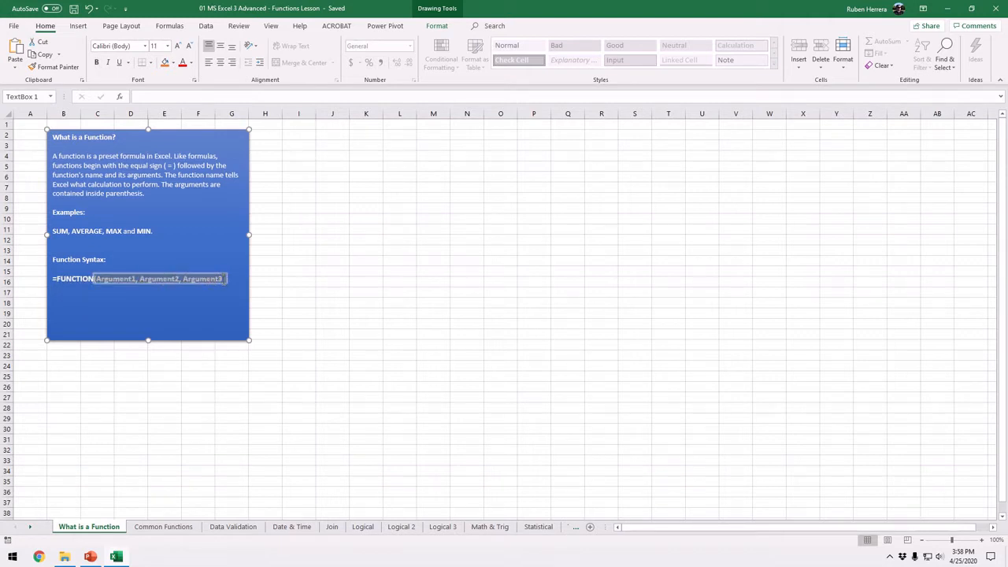
pyautogui.click(173, 291)
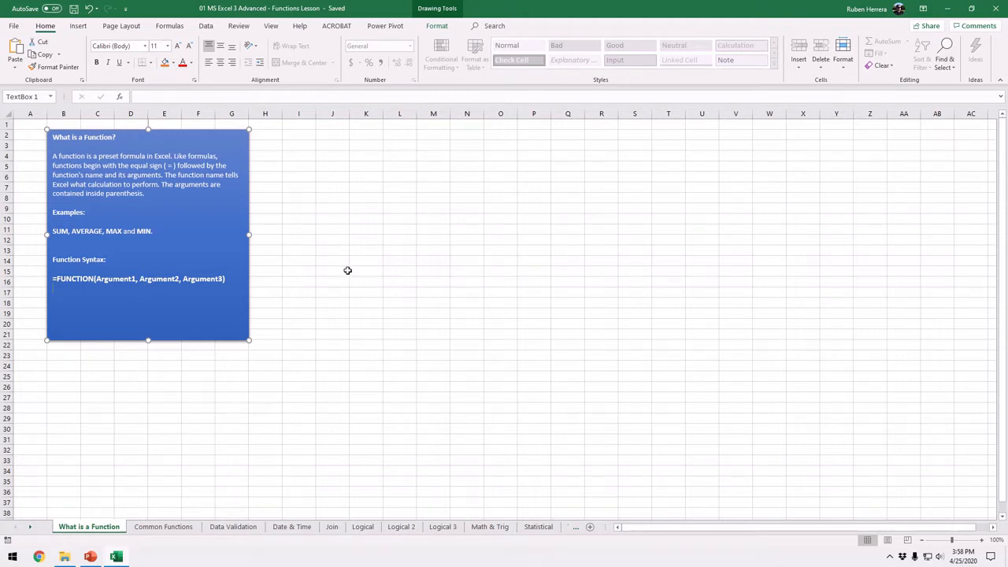
# Step: Open the Common Functions worksheet and set its zoom to 150%
pyautogui.click(210, 536)
pyautogui.click(166, 527)
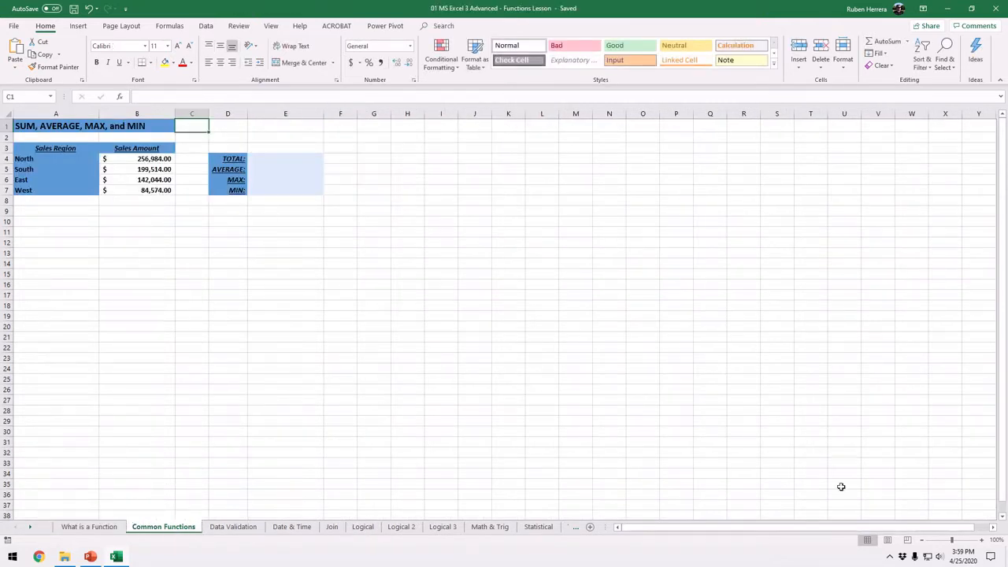
pyautogui.click(982, 540)
pyautogui.click(983, 540)
pyautogui.click(983, 540)
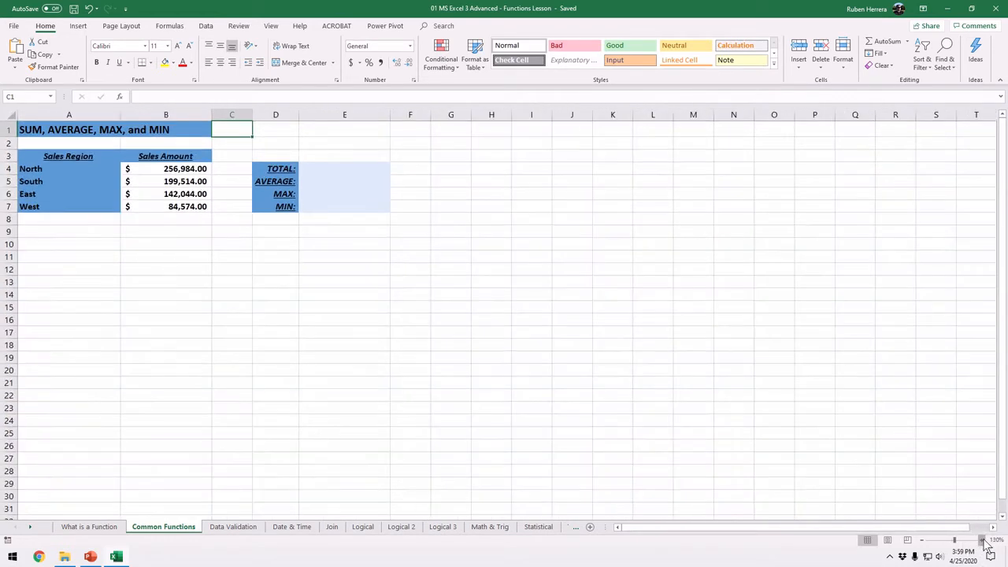
pyautogui.click(982, 540)
pyautogui.click(983, 540)
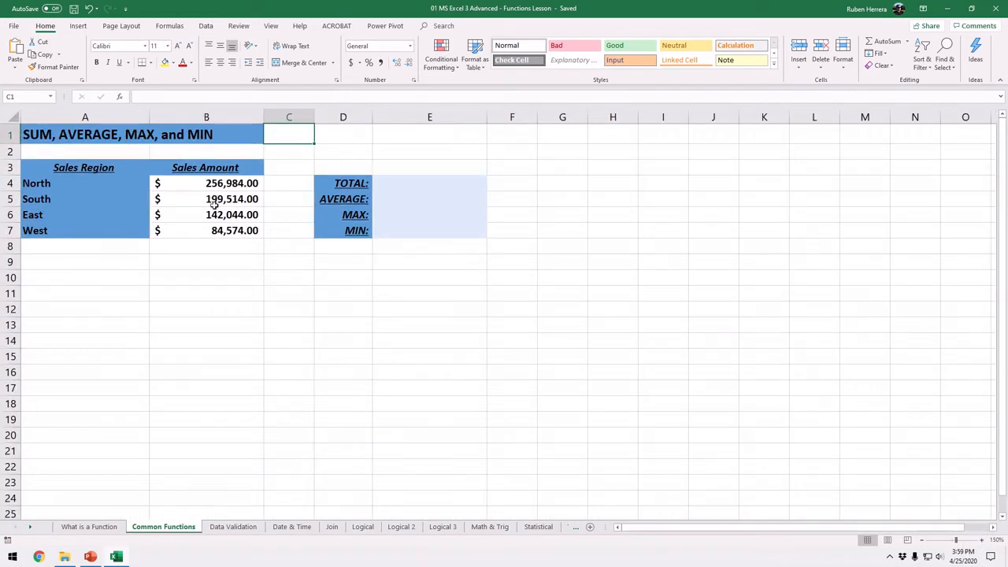
# Step: Review the empty result cells E4:E7 and the sales amounts in B4:B7, ending on the TOTAL cell E4
pyautogui.click(393, 187)
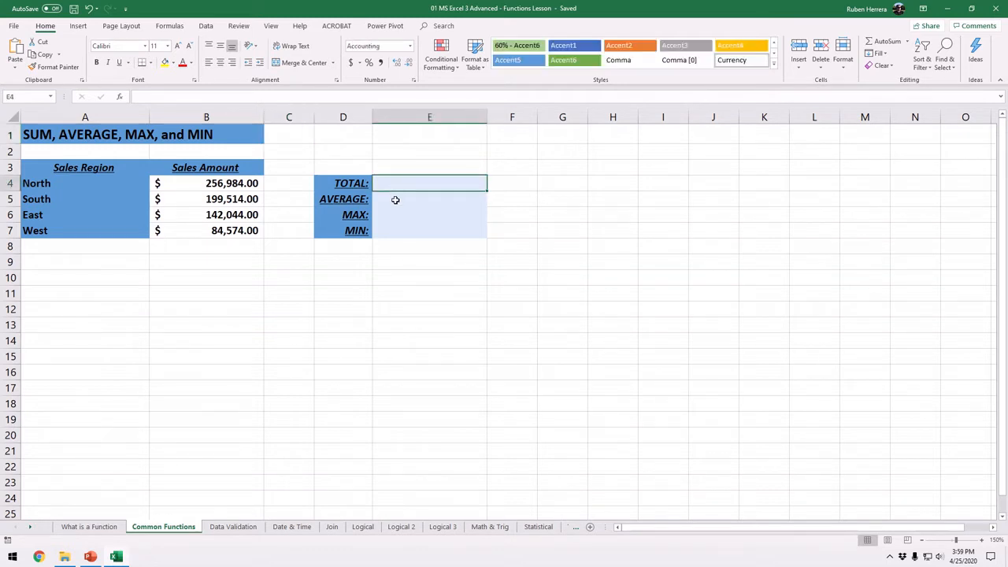
pyautogui.click(394, 199)
pyautogui.click(403, 213)
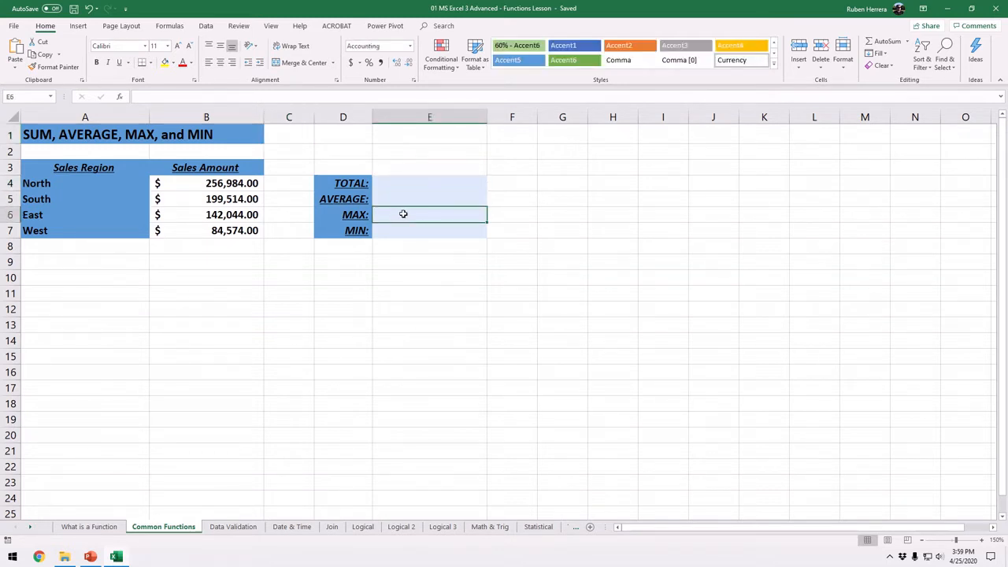
pyautogui.click(405, 232)
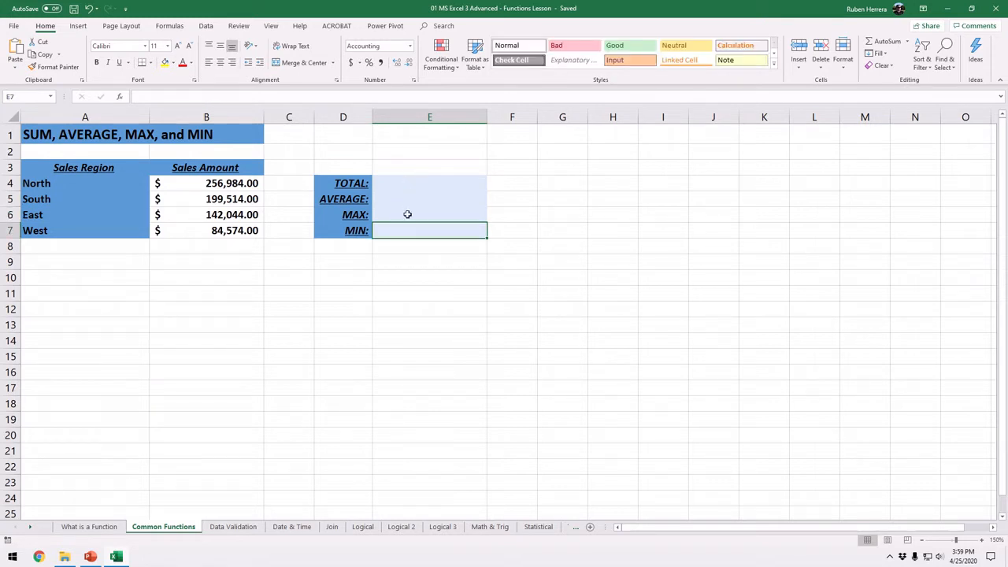
pyautogui.moveTo(223, 185); pyautogui.dragTo(226, 229)
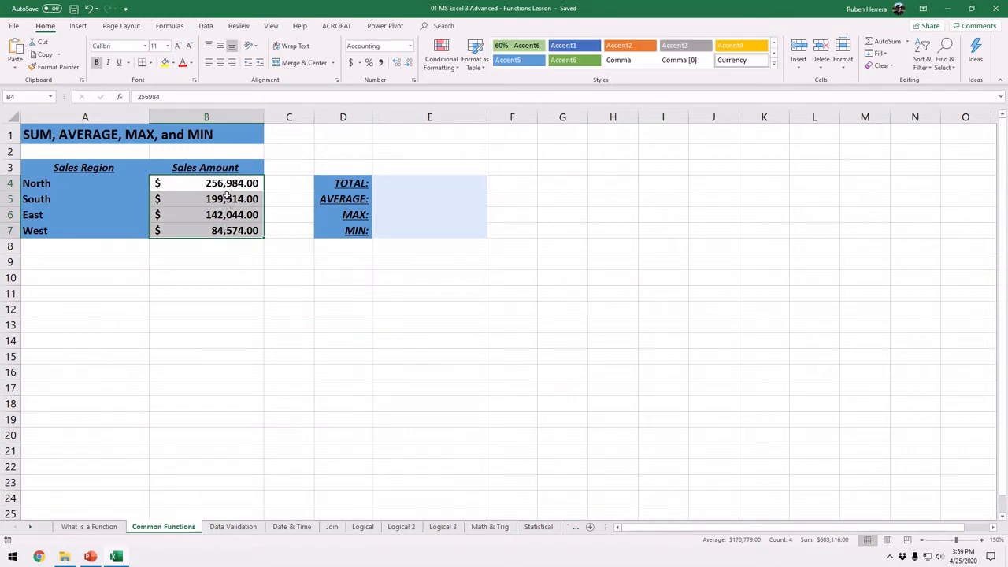
pyautogui.click(426, 185)
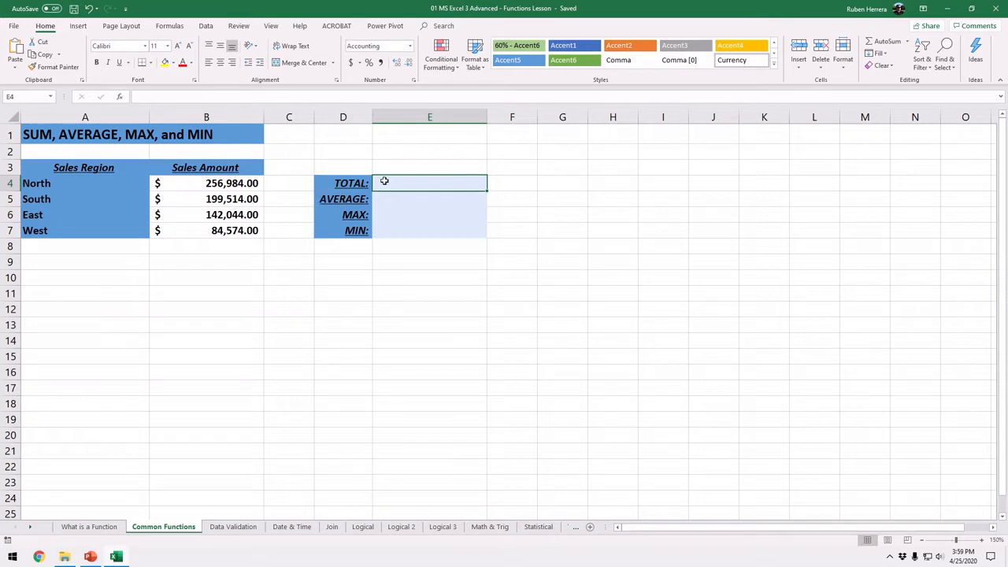
pyautogui.write('=sum')
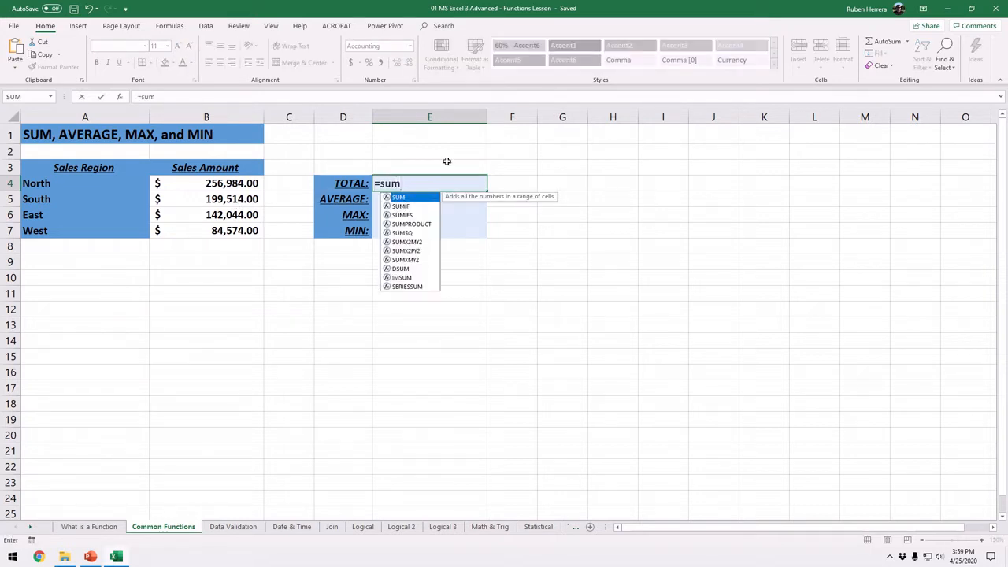
pyautogui.press('Escape')
pyautogui.press('Escape')
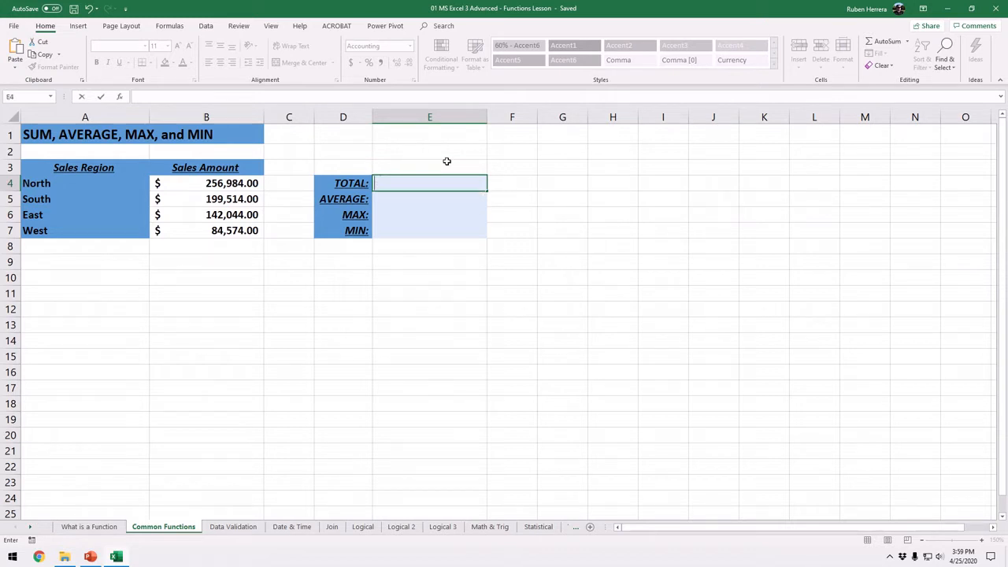
pyautogui.press('Escape')
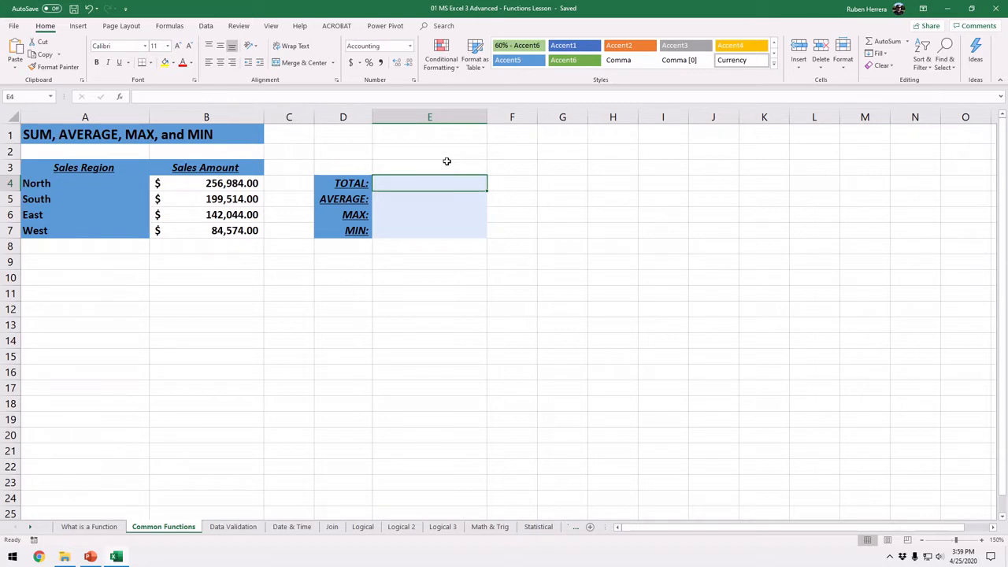
# Step: Total the sales amounts in E4 with AutoSum, using the range B4:B7
pyautogui.hotkey('alt', '=')
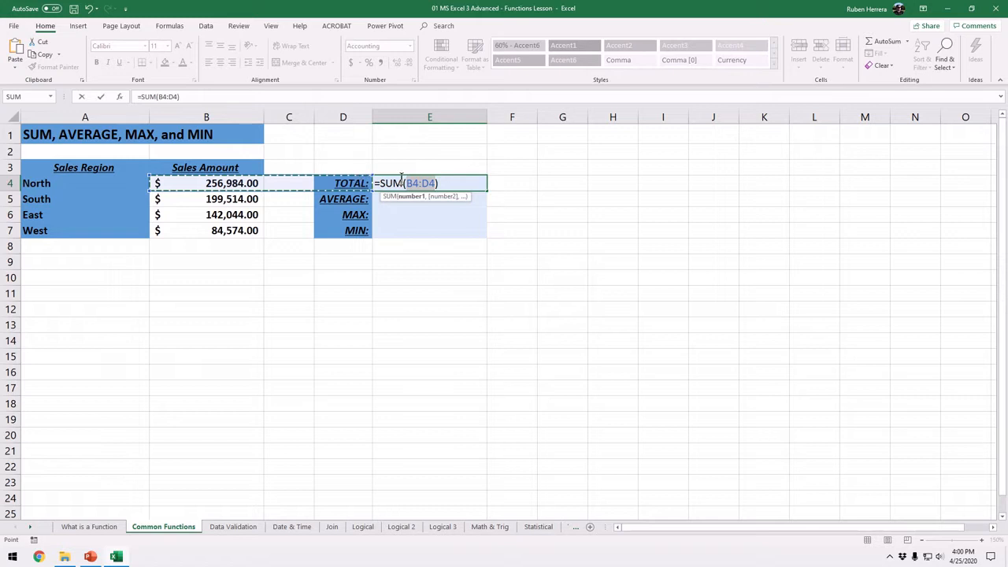
pyautogui.moveTo(221, 182); pyautogui.dragTo(219, 229)
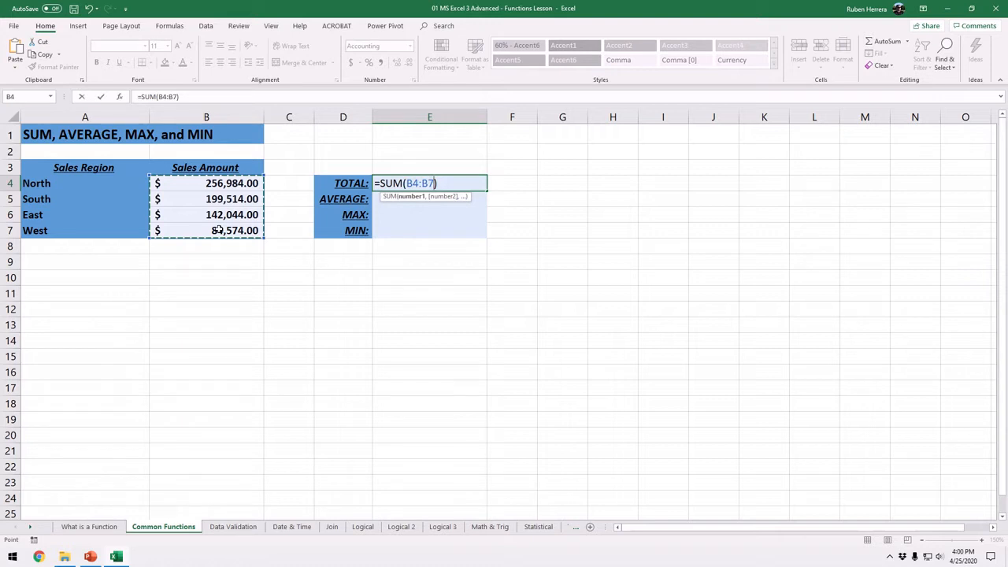
pyautogui.press('Return')
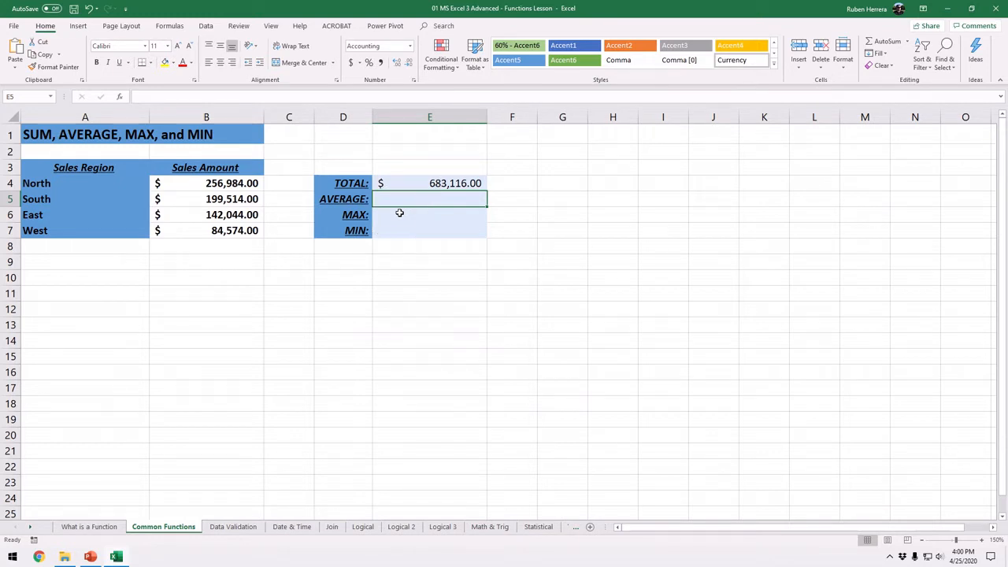
# Step: Calculate the average of the sales amounts B4:B7 in E5 with the AVERAGE function
pyautogui.write('=')
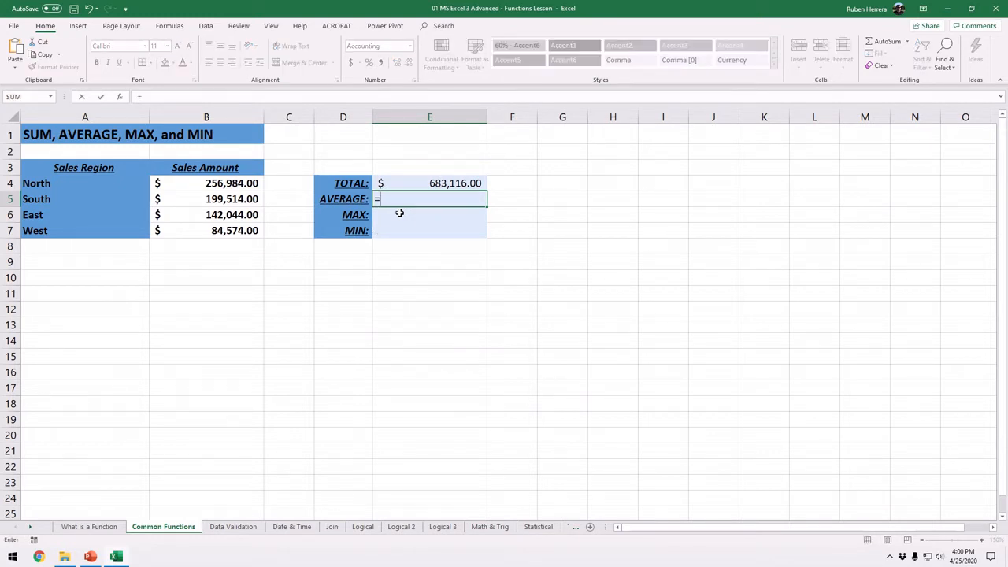
pyautogui.write('ave')
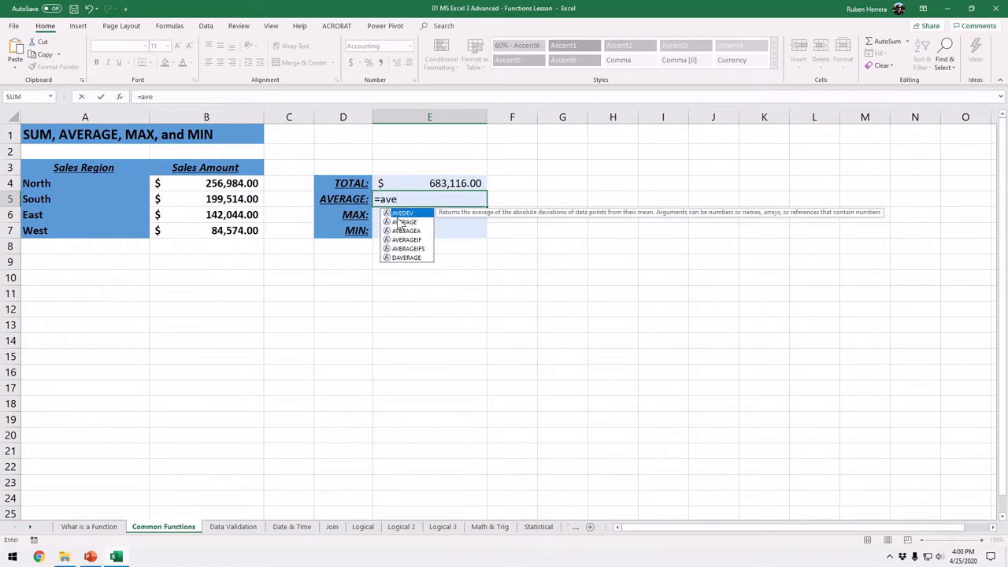
pyautogui.press('Down')
pyautogui.press('Down')
pyautogui.press('Down')
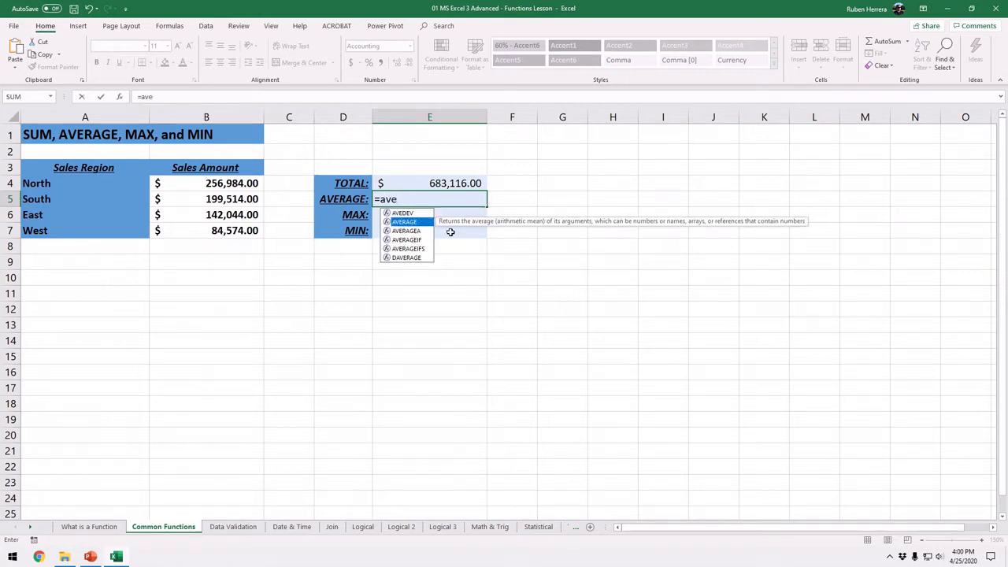
pyautogui.press('Up')
pyautogui.press('Up')
pyautogui.press('Tab')
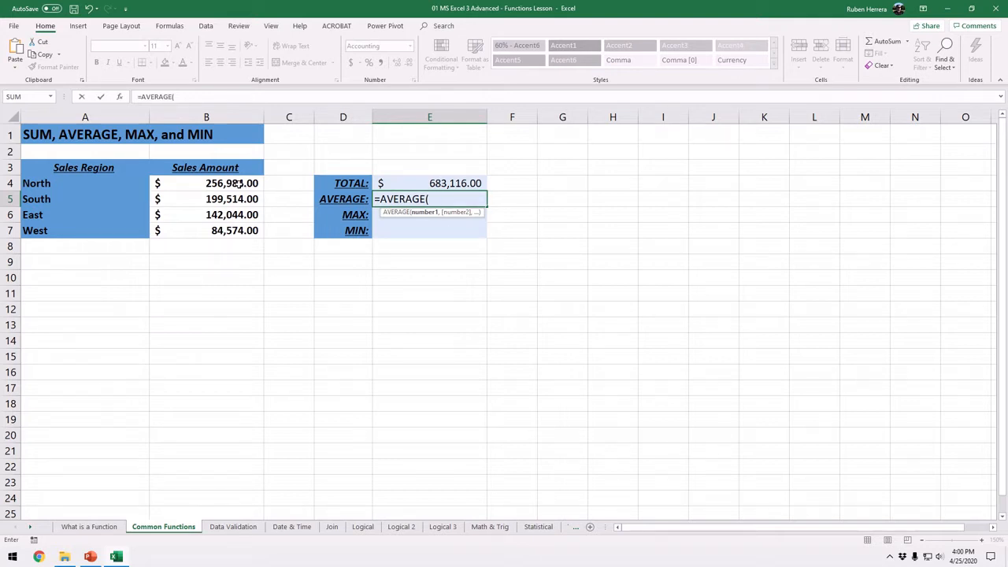
pyautogui.moveTo(238, 183); pyautogui.dragTo(232, 230)
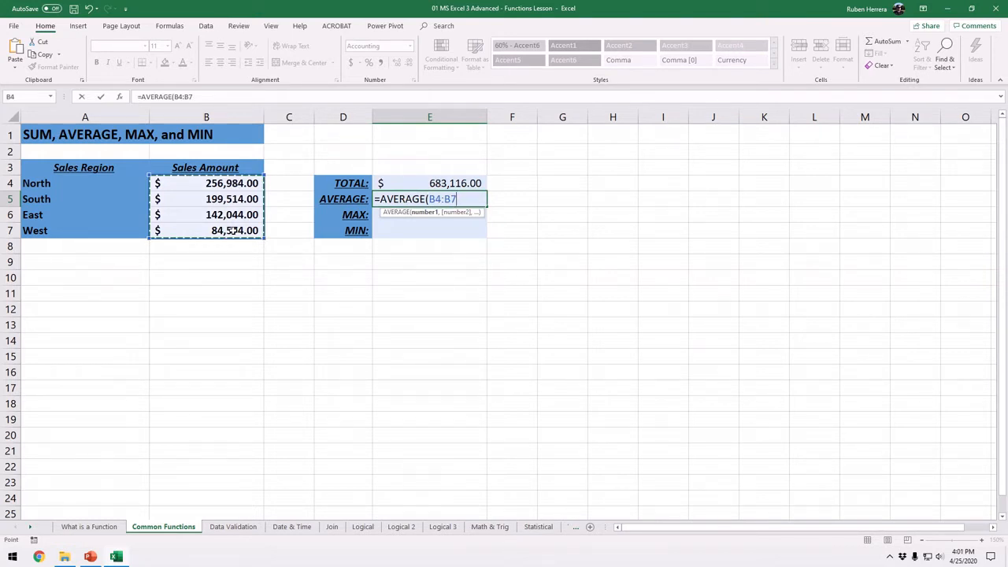
pyautogui.click(407, 200)
pyautogui.click(465, 198)
pyautogui.press('Return')
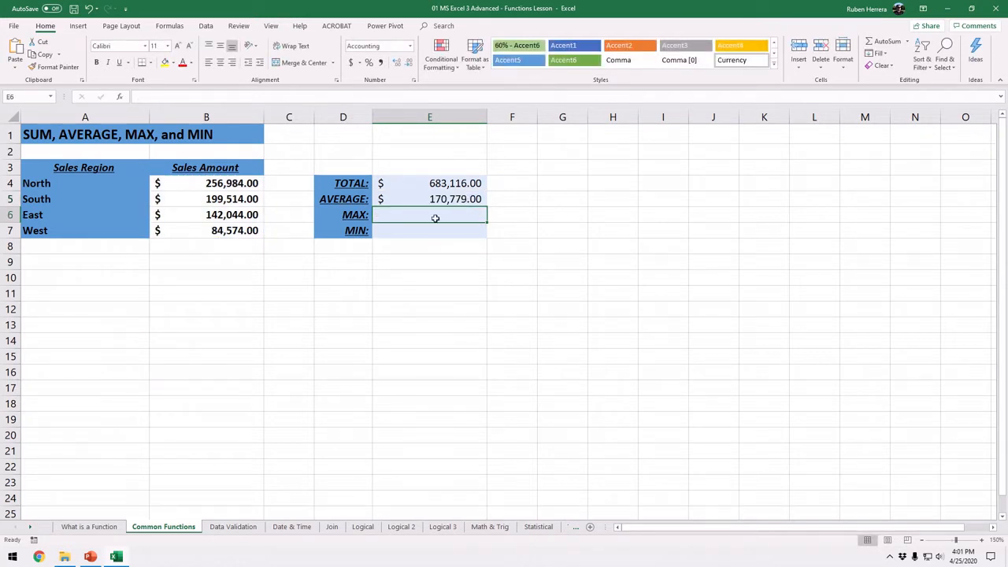
# Step: Find the largest of the sales amounts B4:B7 in E6 with the MAX function
pyautogui.write('=')
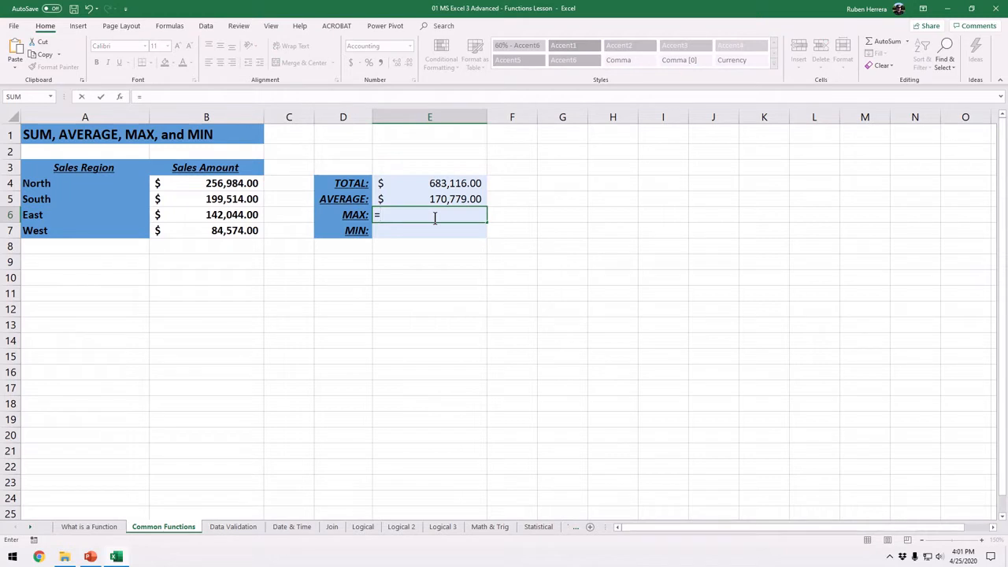
pyautogui.write('ma')
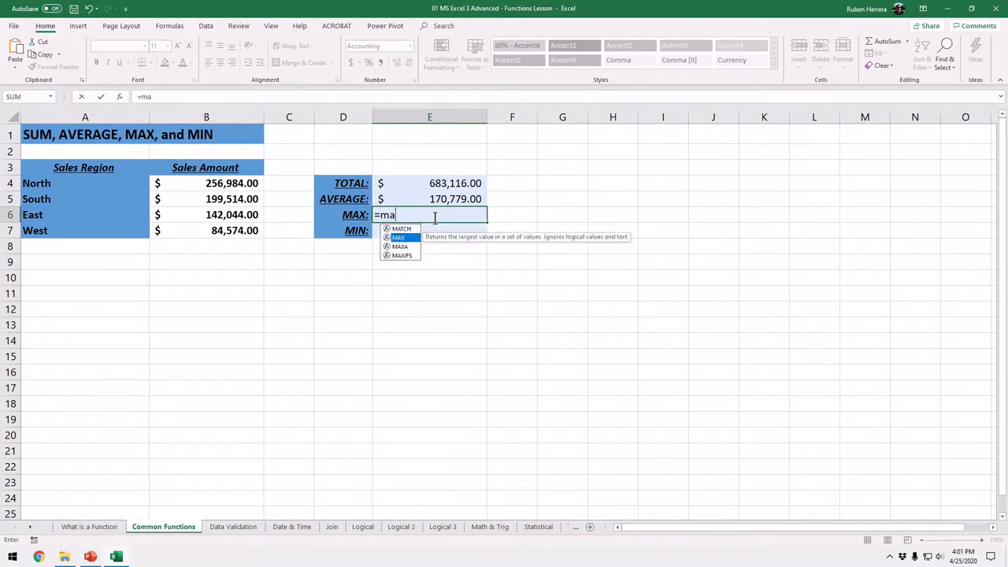
pyautogui.press('Tab')
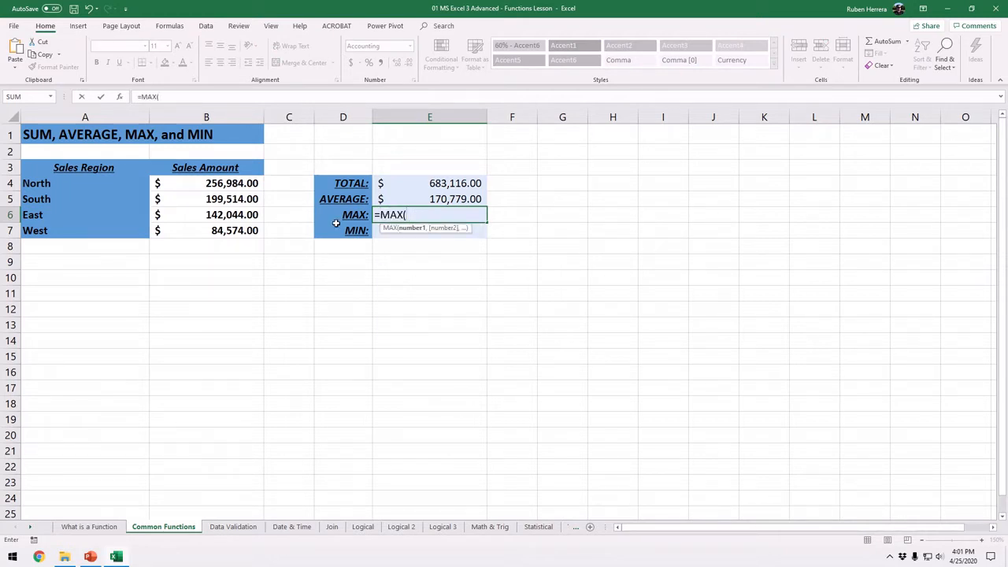
pyautogui.moveTo(230, 184); pyautogui.dragTo(225, 231)
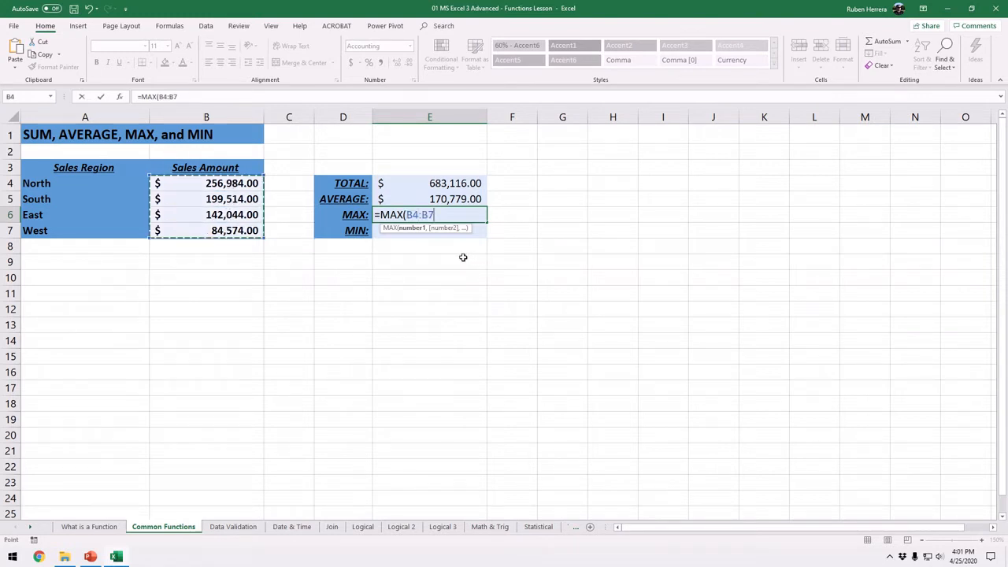
pyautogui.press('Return')
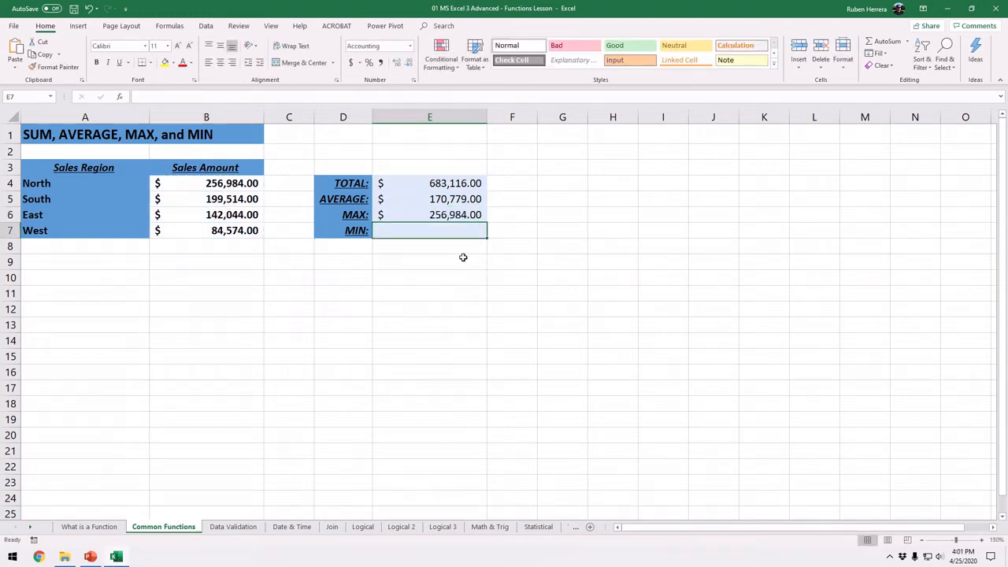
# Step: Find the smallest of the sales amounts B4:B7 in E7 with the MIN function
pyautogui.write('=')
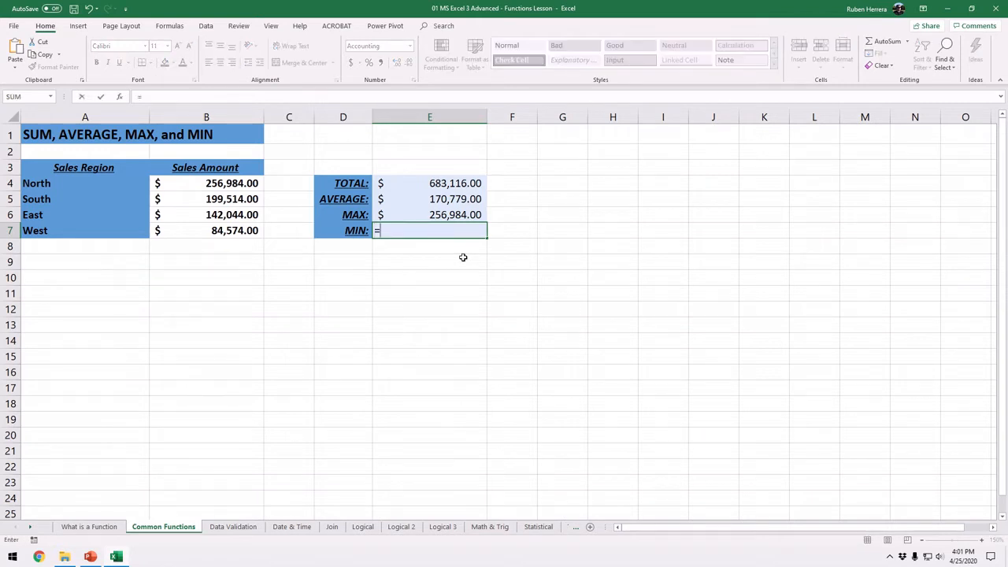
pyautogui.write('mi')
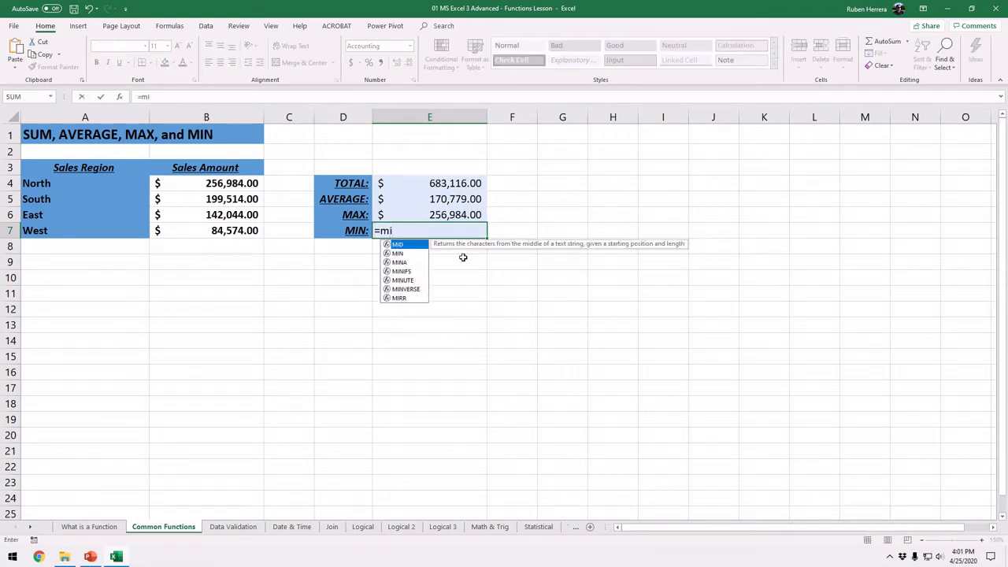
pyautogui.press('Down')
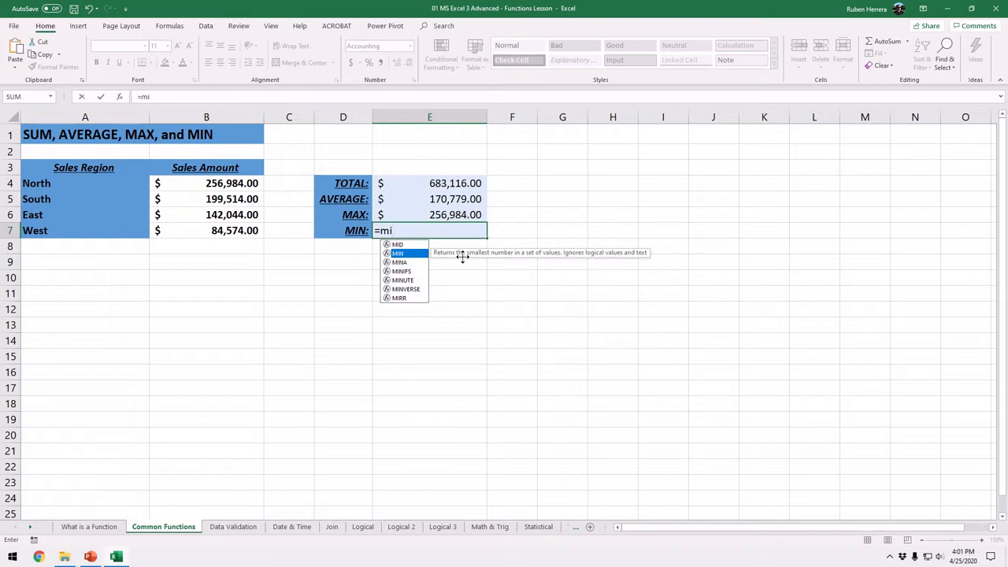
pyautogui.press('Tab')
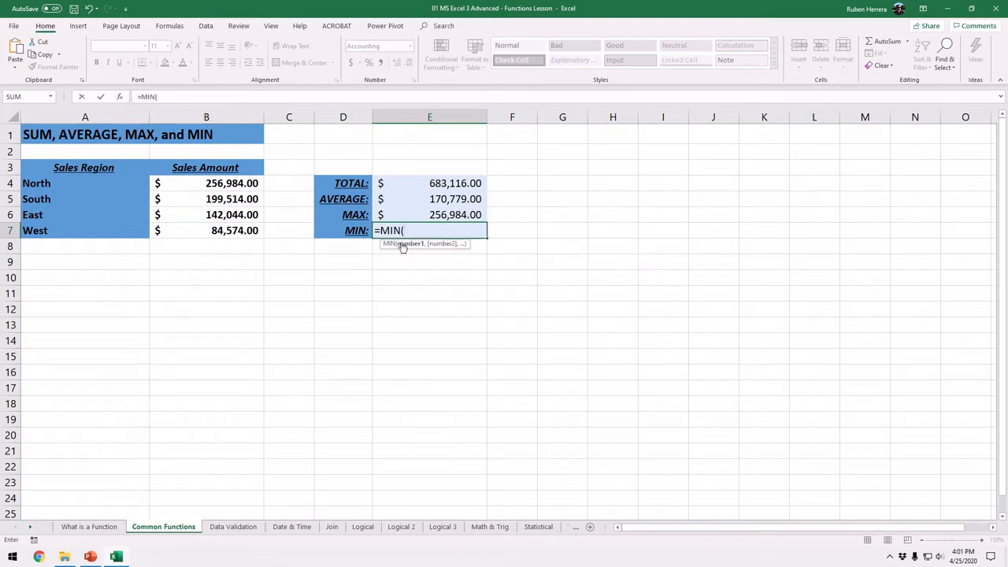
pyautogui.moveTo(231, 185); pyautogui.dragTo(226, 229)
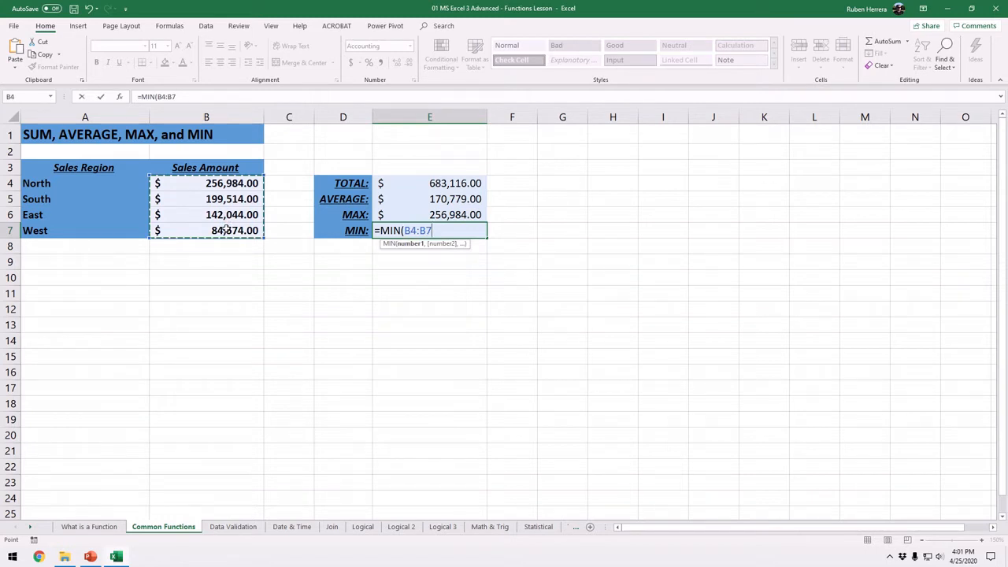
pyautogui.press('Return')
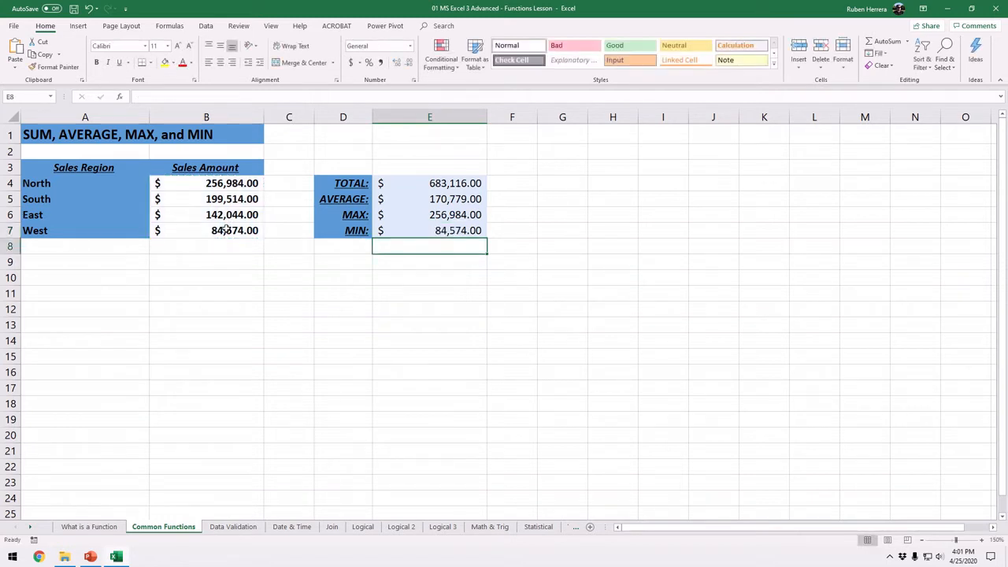
# Step: Inspect the AVERAGE formula in E5 and leave the cell without keeping any edit
pyautogui.click(290, 132)
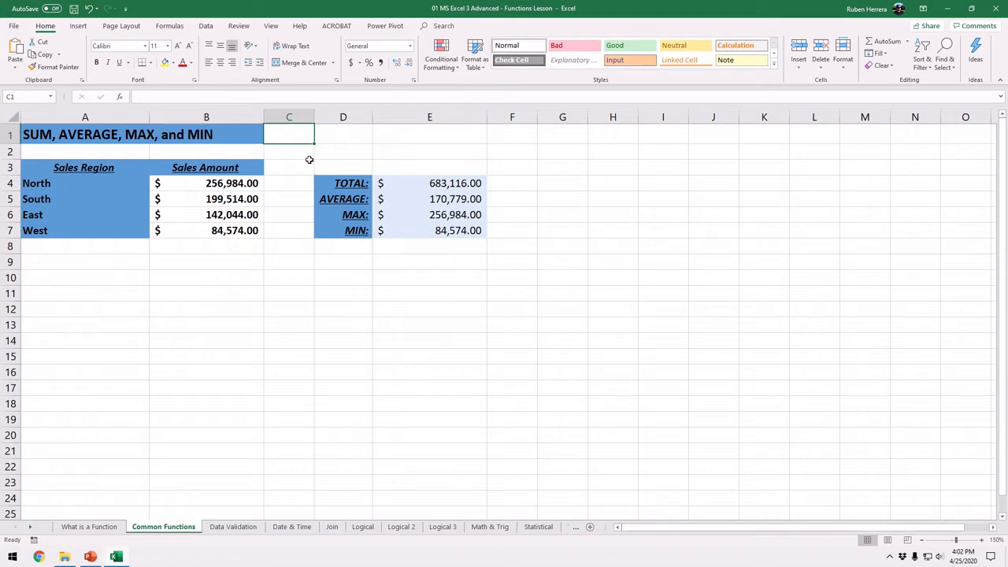
pyautogui.moveTo(355, 198); pyautogui.dragTo(450, 203)
pyautogui.click(450, 202)
pyautogui.doubleClick(449, 200)
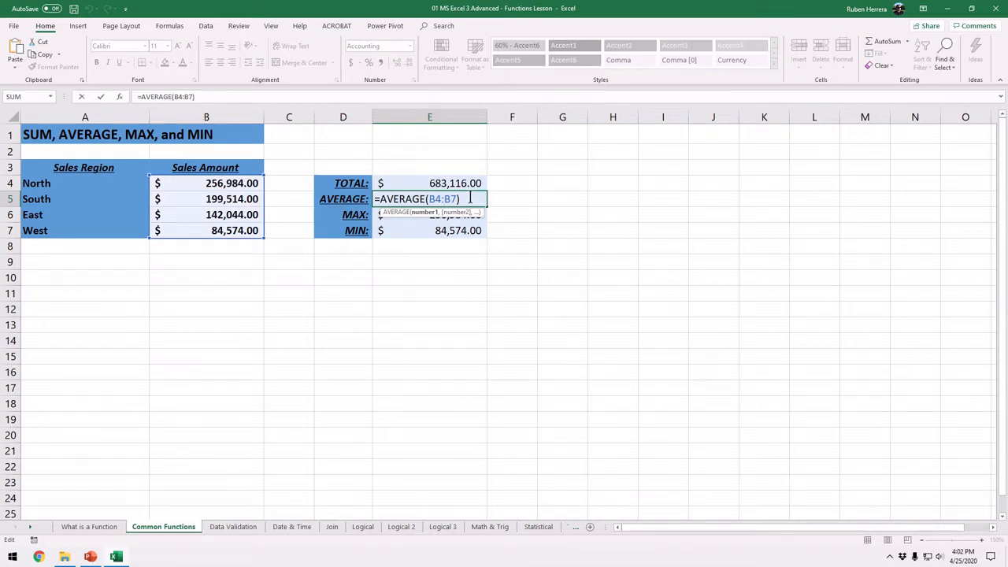
pyautogui.click(288, 134)
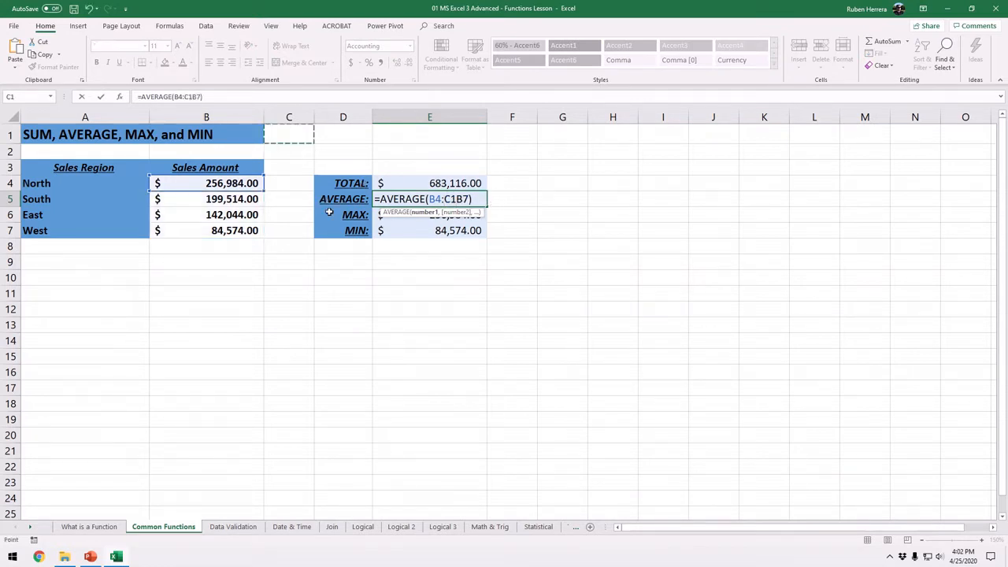
pyautogui.press('Escape')
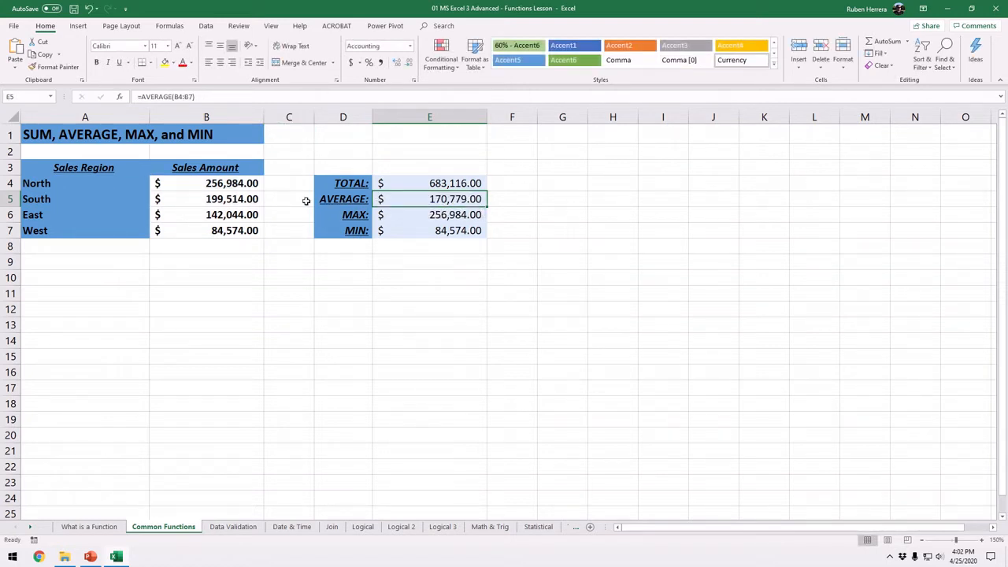
# Step: Switch to the Data Validation sheet and enlarge its view to 150%
pyautogui.click(233, 528)
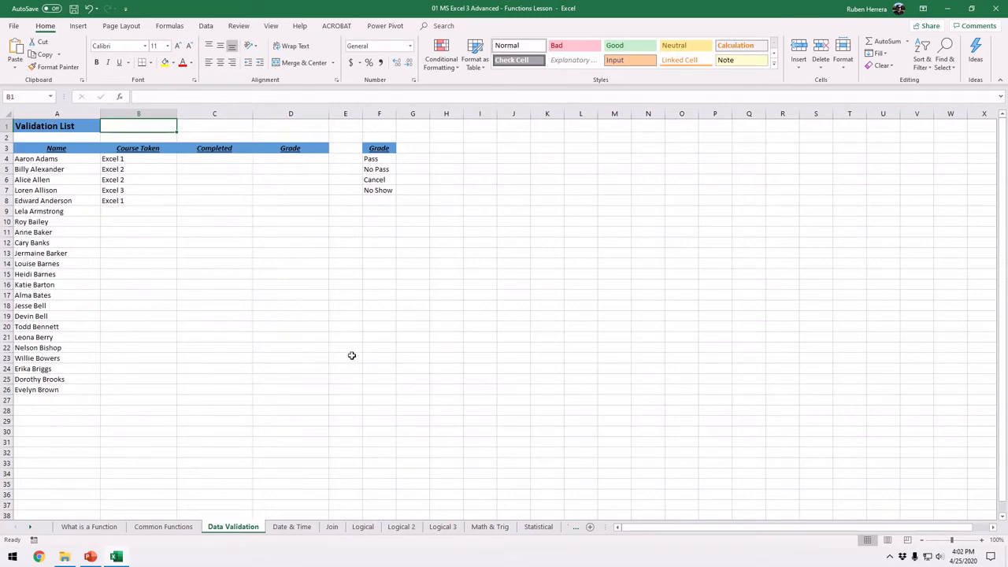
pyautogui.click(982, 541)
pyautogui.click(982, 541)
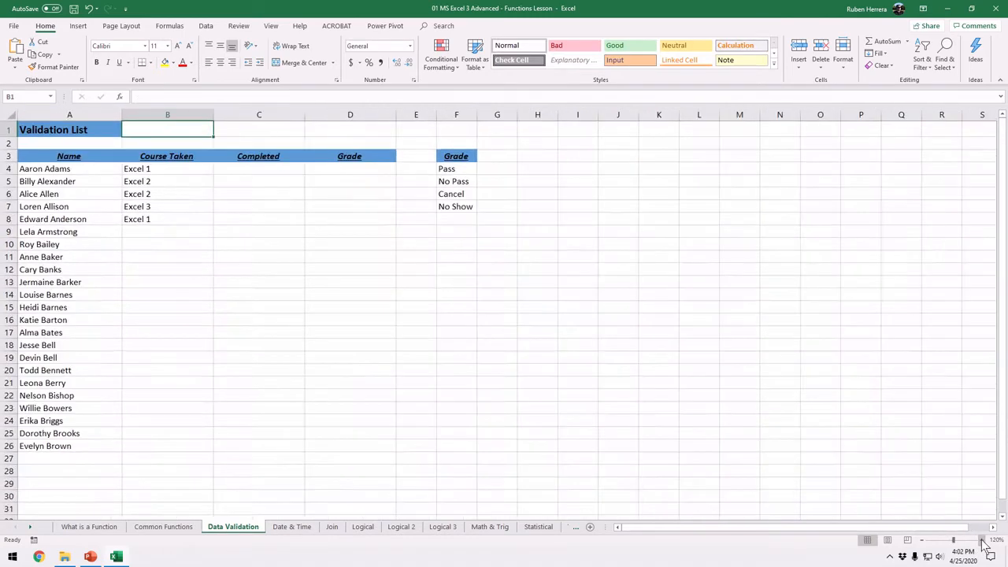
pyautogui.click(982, 541)
pyautogui.click(981, 541)
pyautogui.click(981, 541)
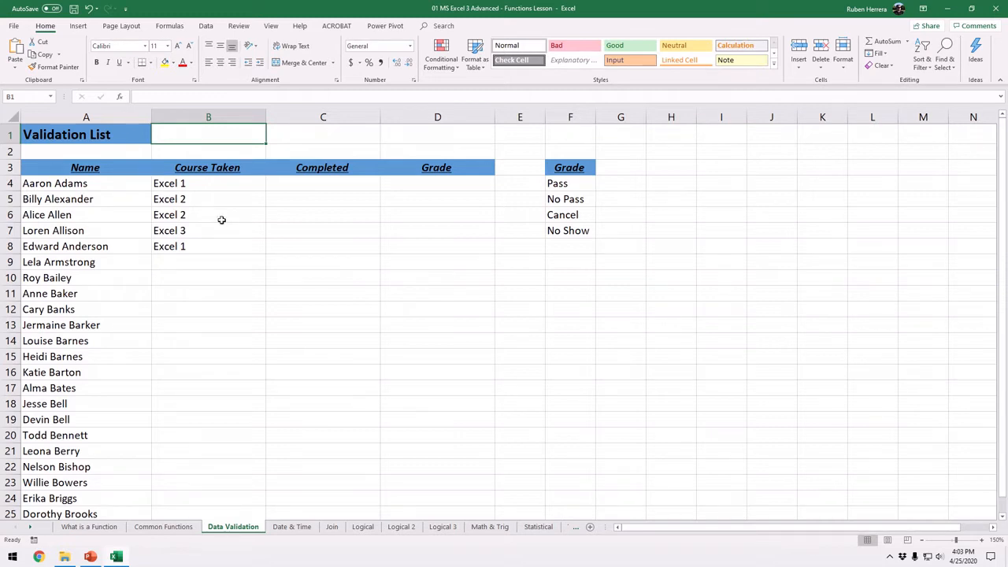
# Step: Choose Excel 2 in B4 and Excel 1 in B5 from the Course Taken validation lists
pyautogui.click(229, 182)
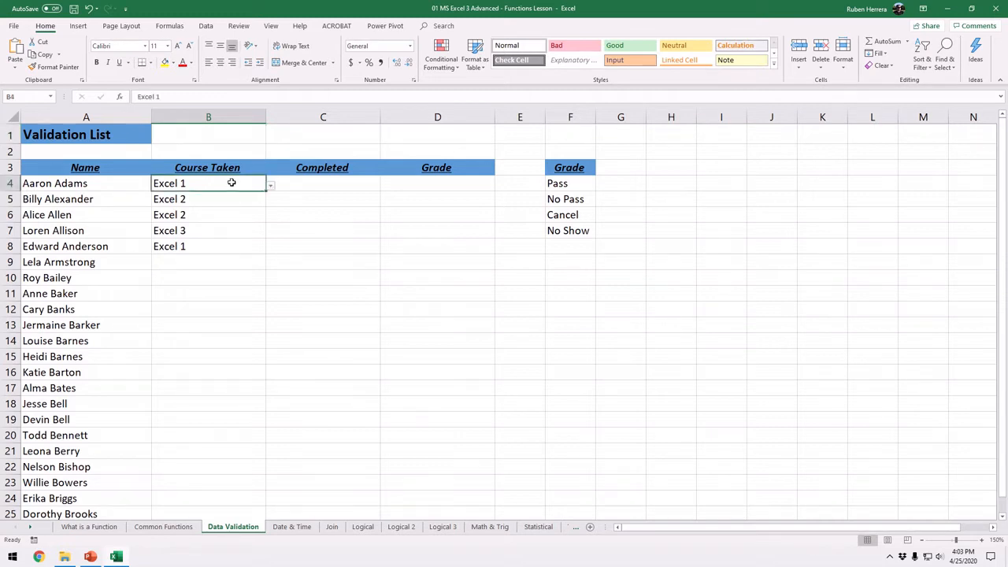
pyautogui.click(271, 189)
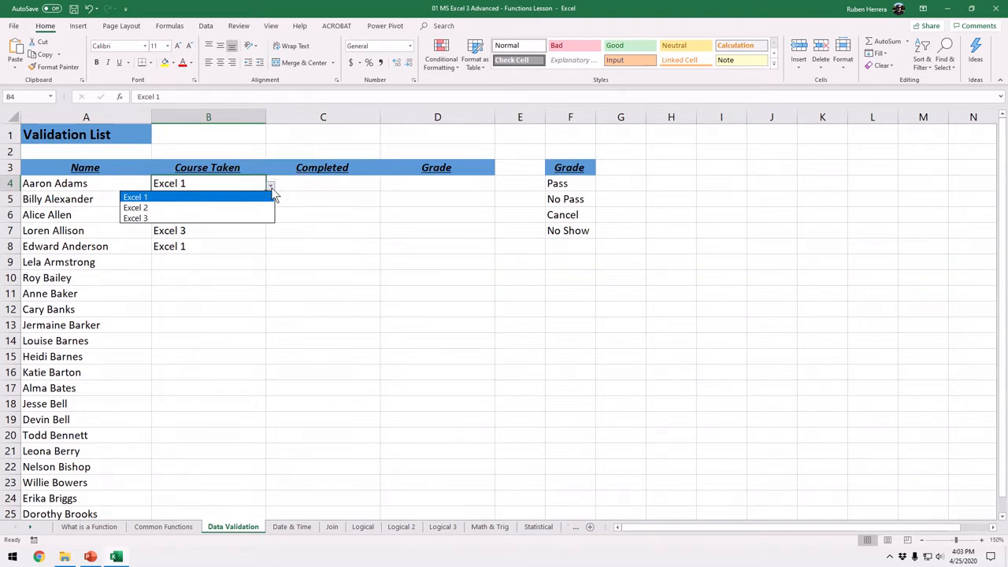
pyautogui.click(140, 208)
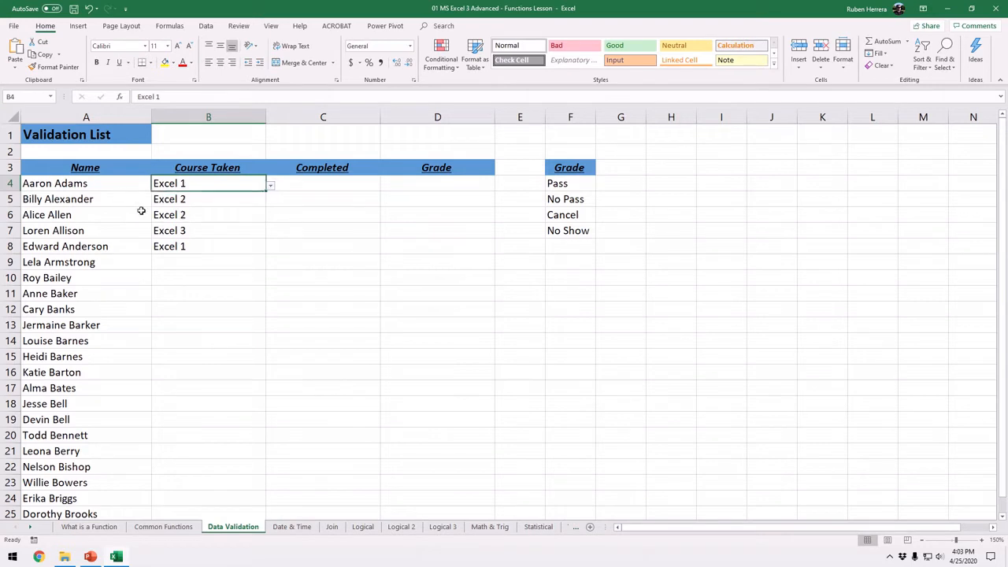
pyautogui.click(248, 204)
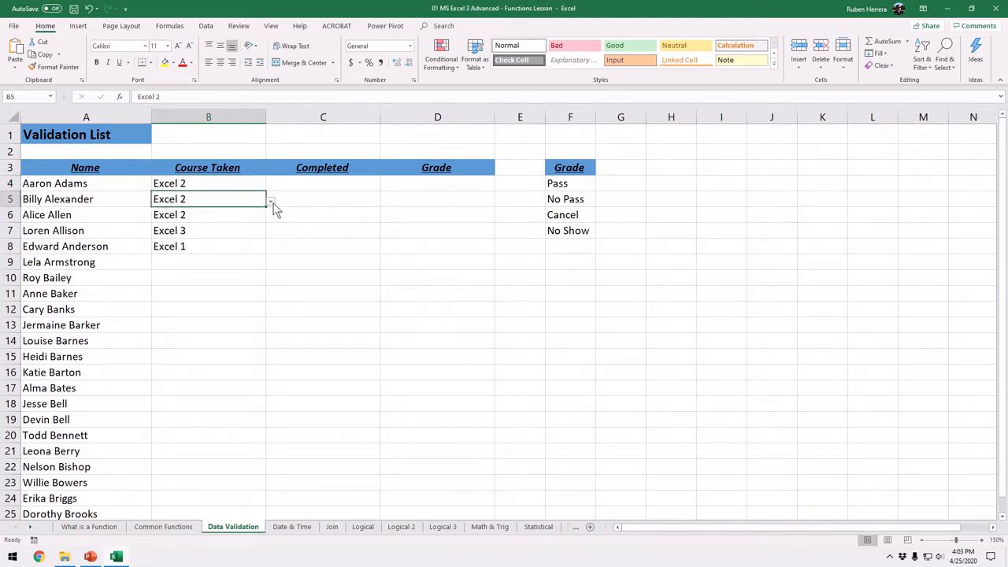
pyautogui.click(271, 202)
pyautogui.click(199, 220)
# Step: Change the course in B6 to Excel 1 and return it to Excel 2 using its validation list
pyautogui.click(197, 220)
pyautogui.click(270, 217)
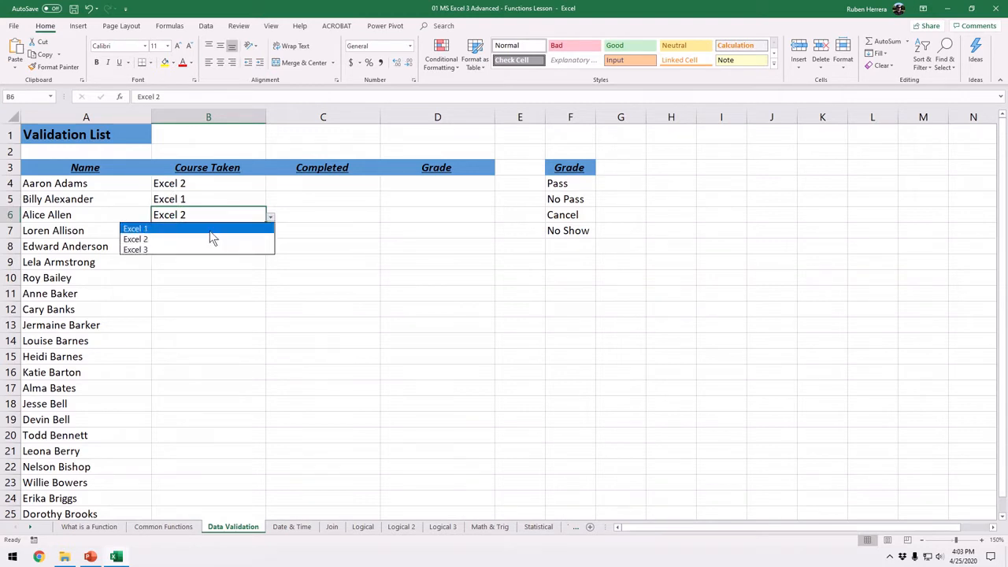
pyautogui.click(209, 230)
pyautogui.click(257, 234)
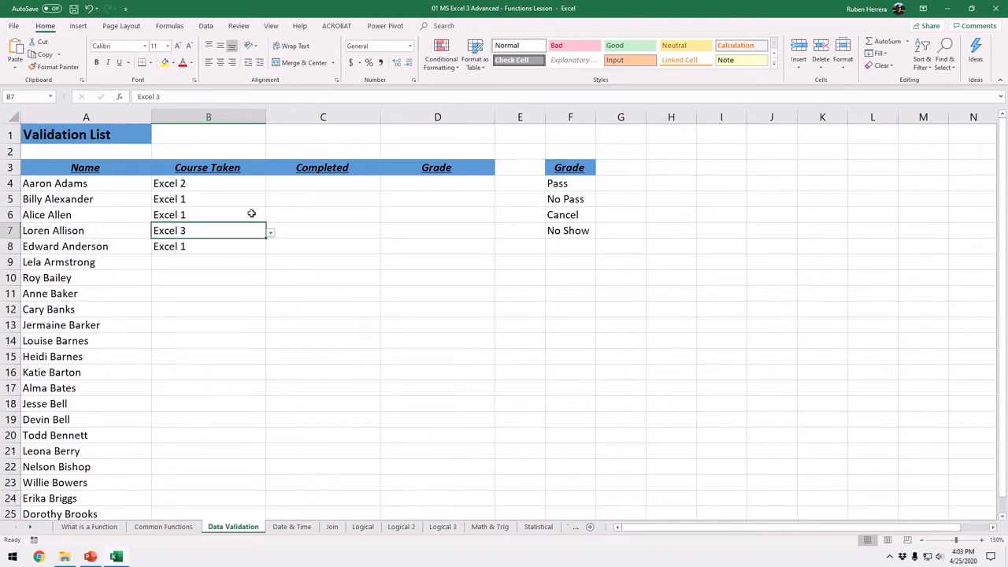
pyautogui.click(253, 214)
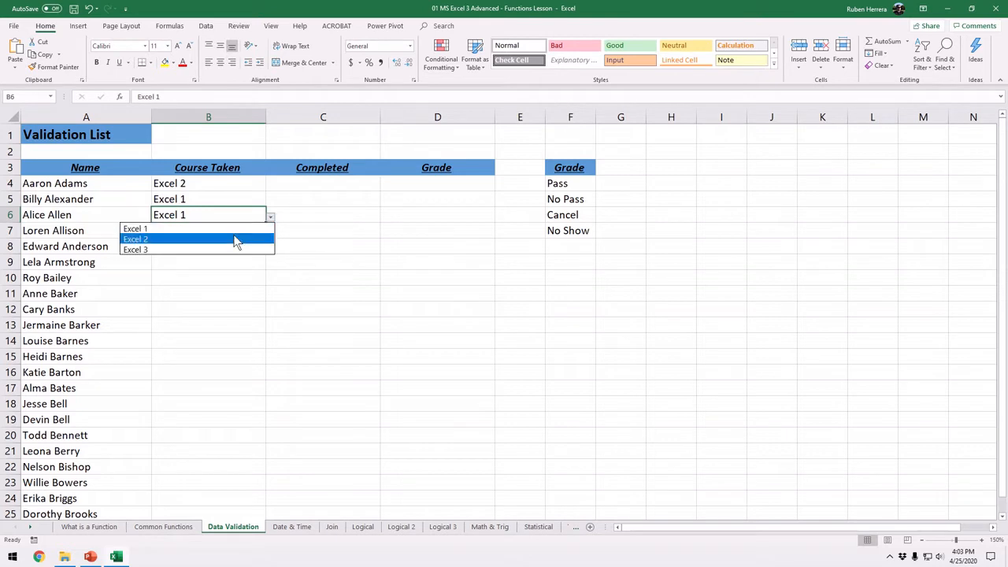
pyautogui.click(237, 239)
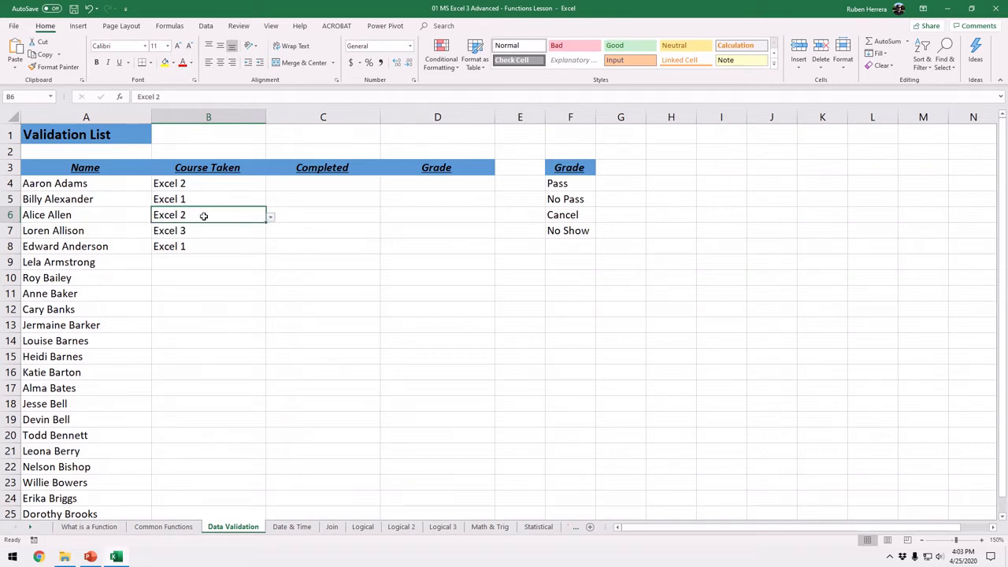
# Step: Try to enter the unlisted course "MS PowerPo" in B6, cancel it, and check which courses the cell's list allows
pyautogui.write('M')
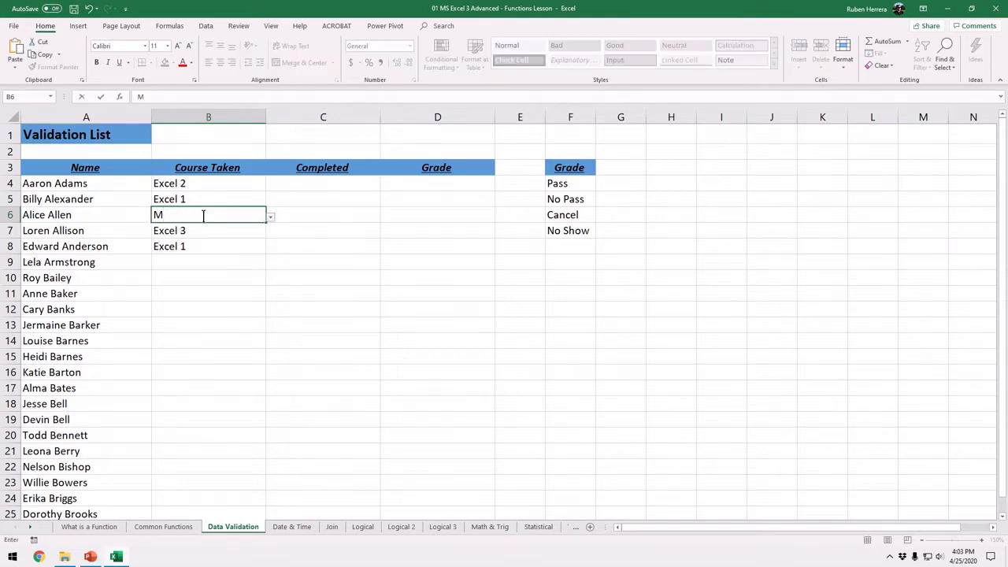
pyautogui.write('S PowerPo')
pyautogui.press('Return')
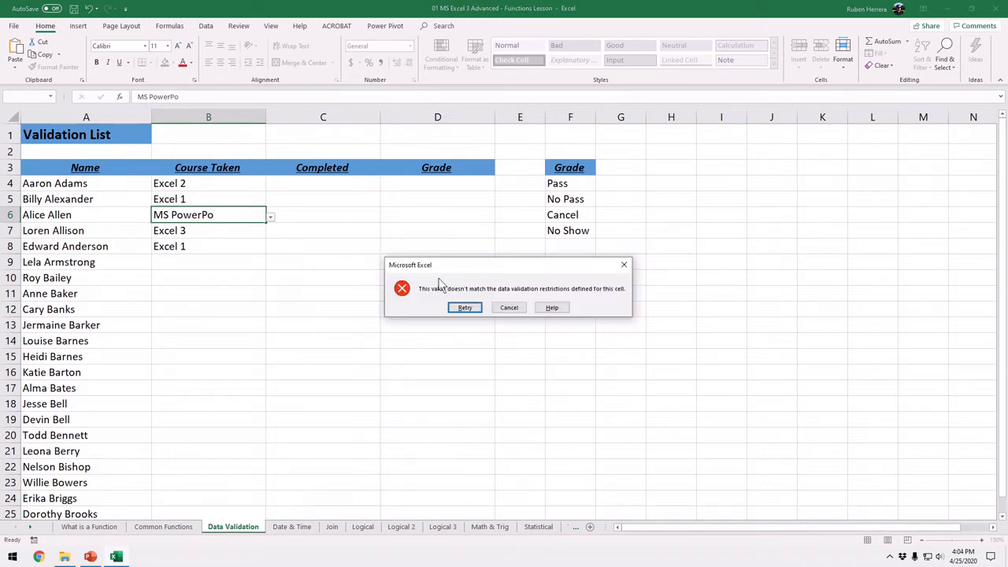
pyautogui.click(507, 310)
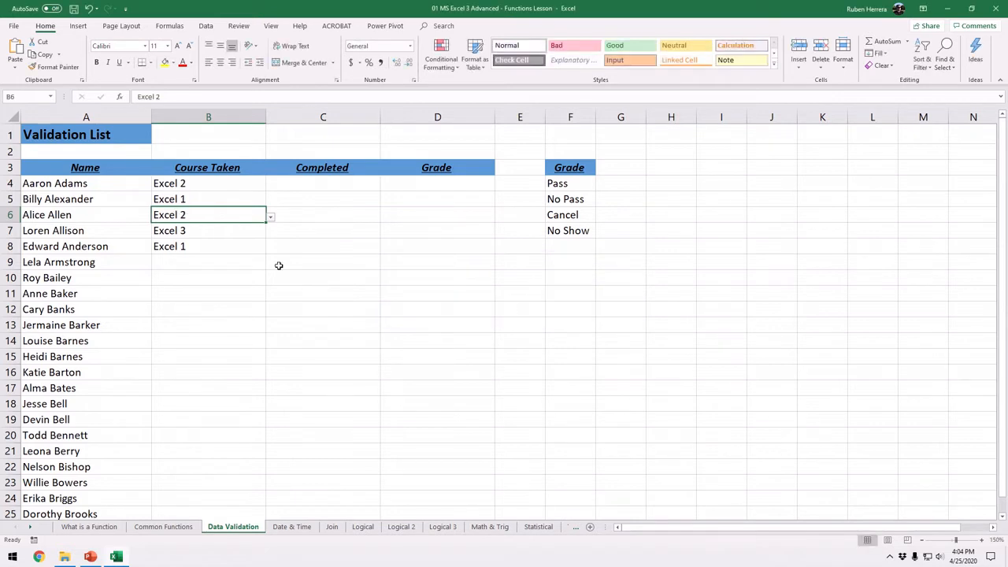
pyautogui.click(272, 218)
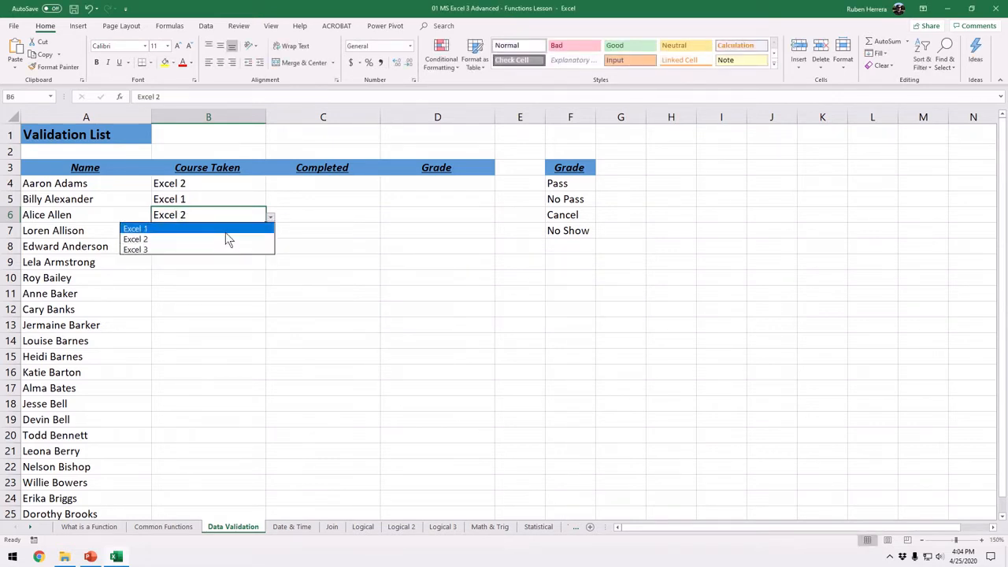
pyautogui.click(270, 217)
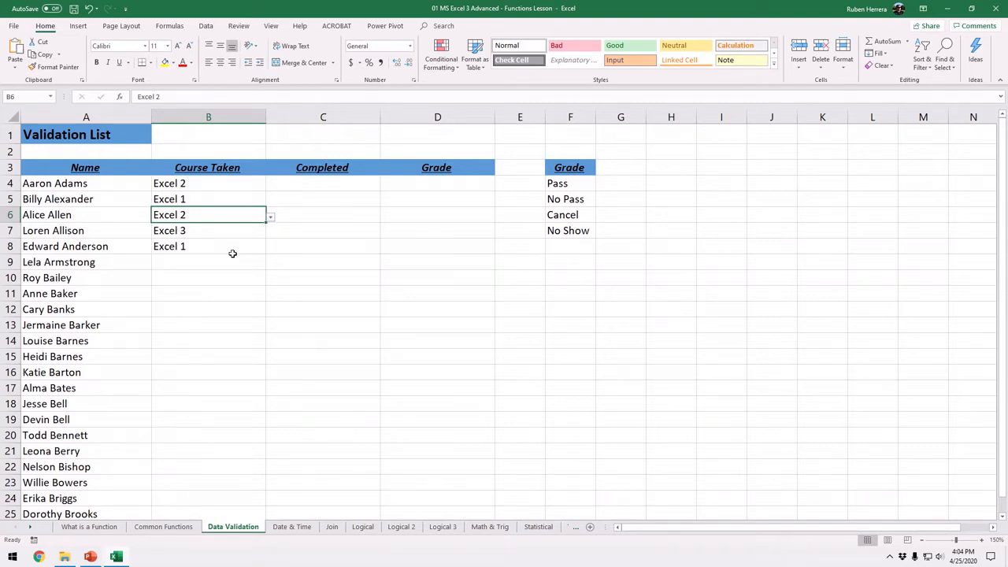
# Step: Open data validation for the Completed cell C4 and set its allowed values to a list
pyautogui.click(325, 185)
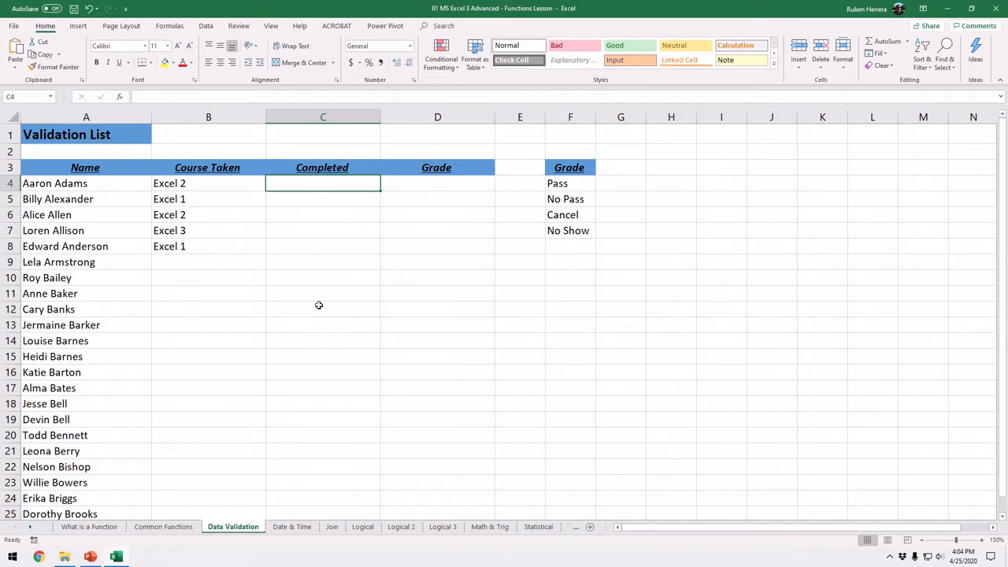
pyautogui.click(339, 189)
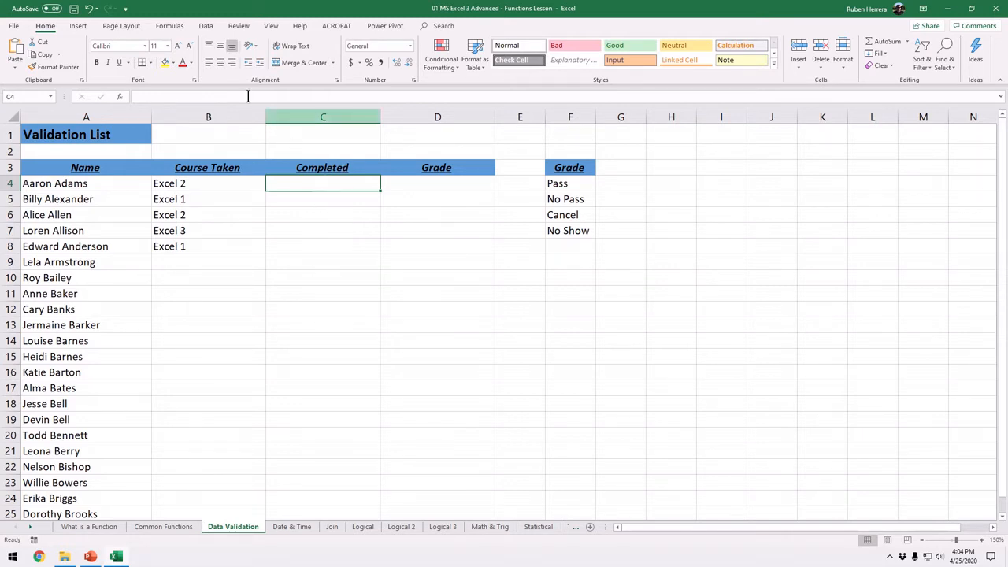
pyautogui.click(207, 26)
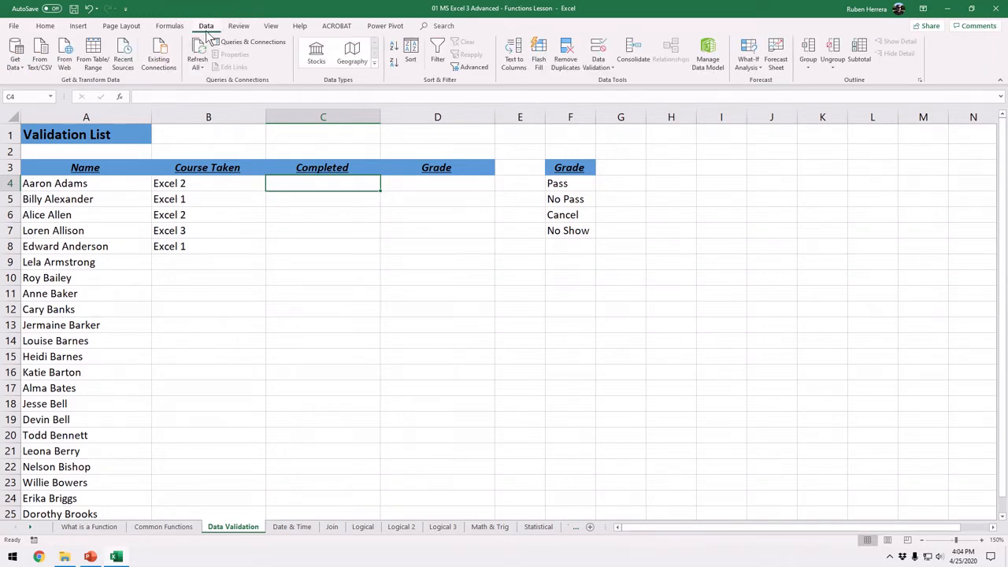
pyautogui.click(601, 63)
pyautogui.click(601, 64)
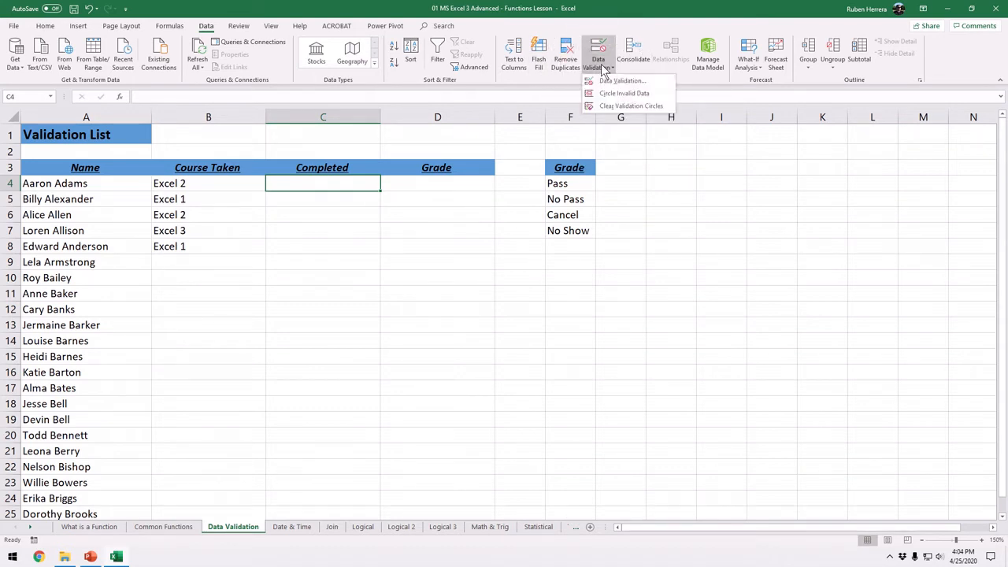
pyautogui.click(658, 82)
pyautogui.click(658, 82)
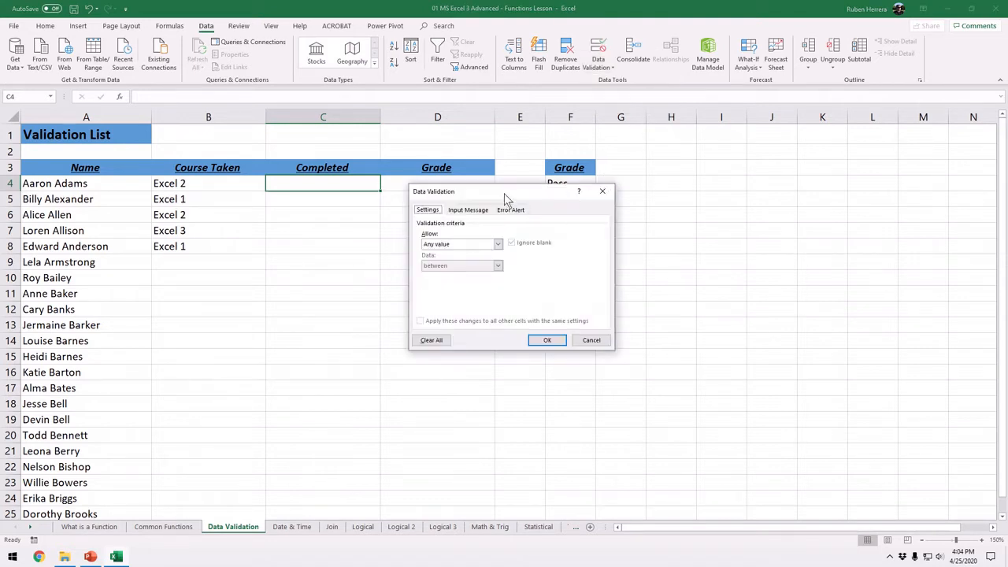
pyautogui.moveTo(505, 193); pyautogui.dragTo(627, 173)
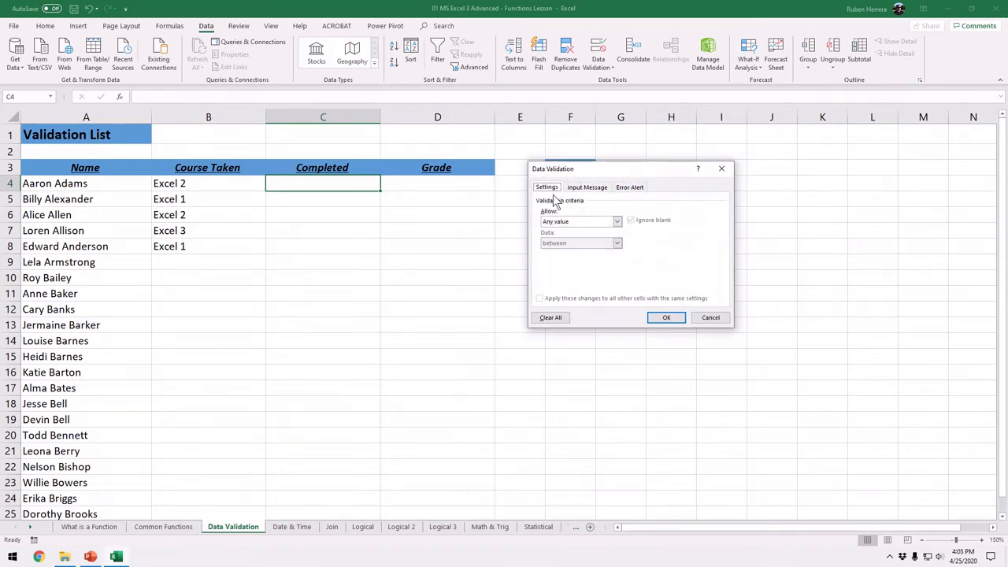
pyautogui.click(618, 221)
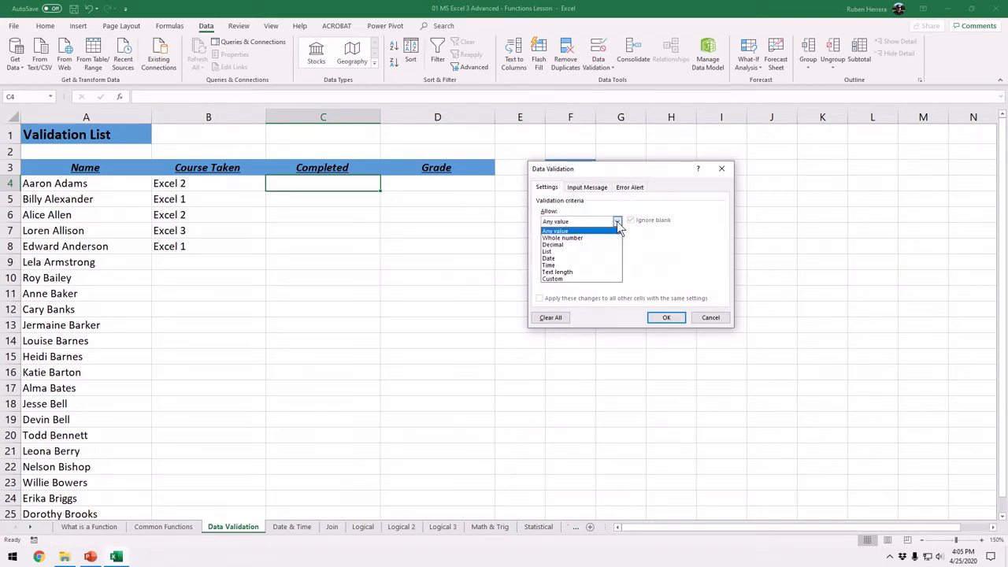
pyautogui.click(590, 252)
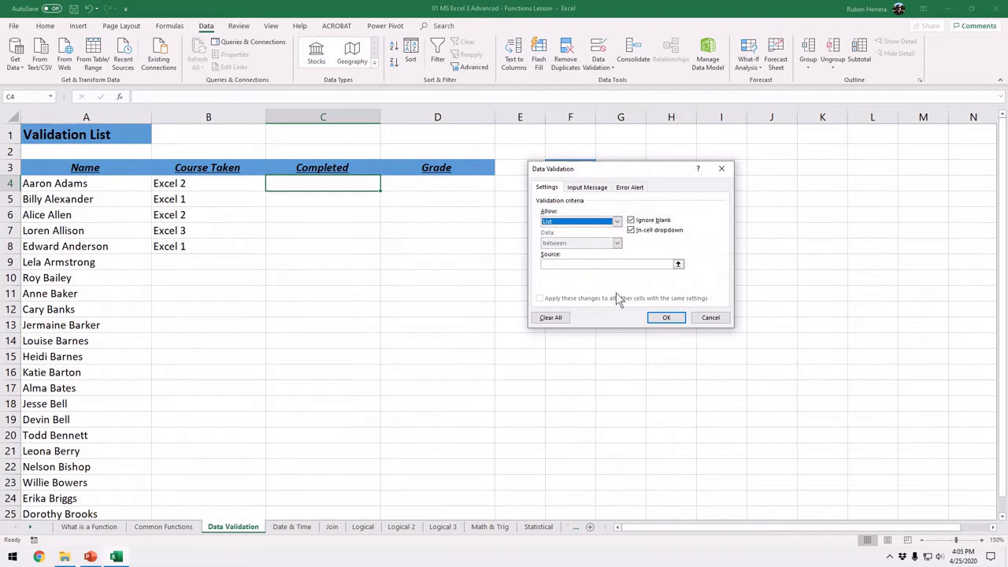
# Step: Enter Yes,No,No Show,Cancel as the source of C4's validation list and apply the rule
pyautogui.click(550, 264)
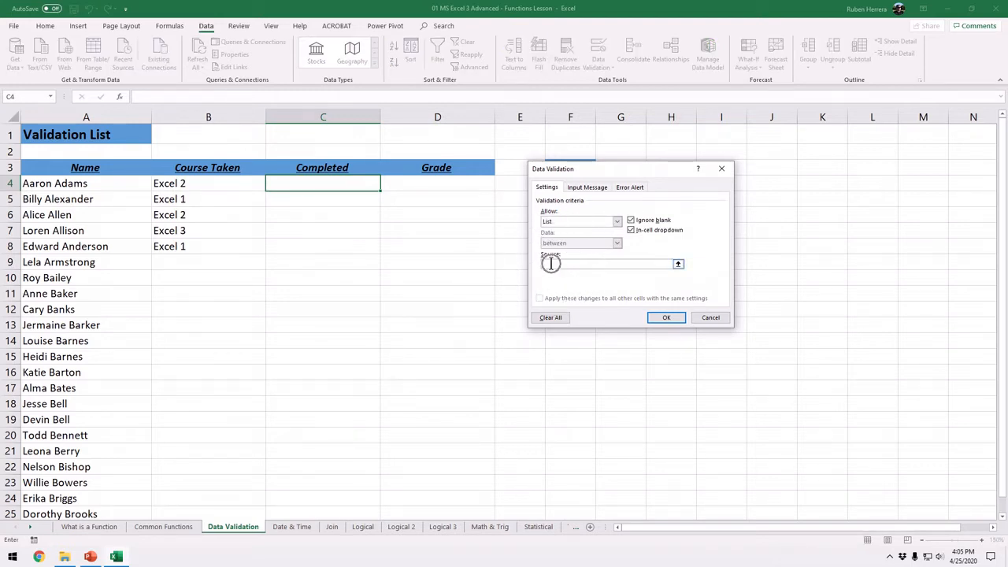
pyautogui.click(551, 264)
pyautogui.click(331, 189)
pyautogui.write('Yes,No,No Sho')
pyautogui.write('w,Cancel')
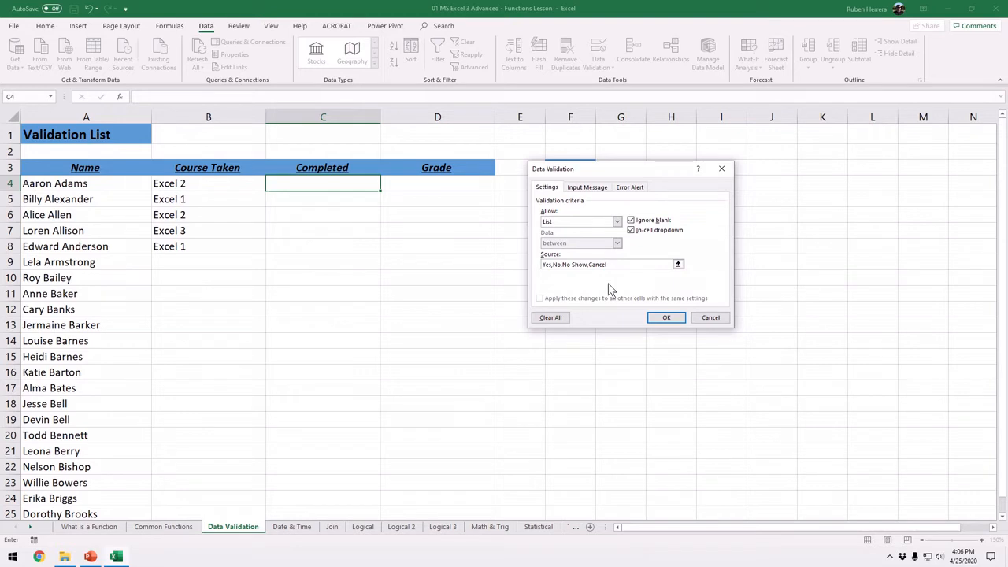
pyautogui.click(668, 319)
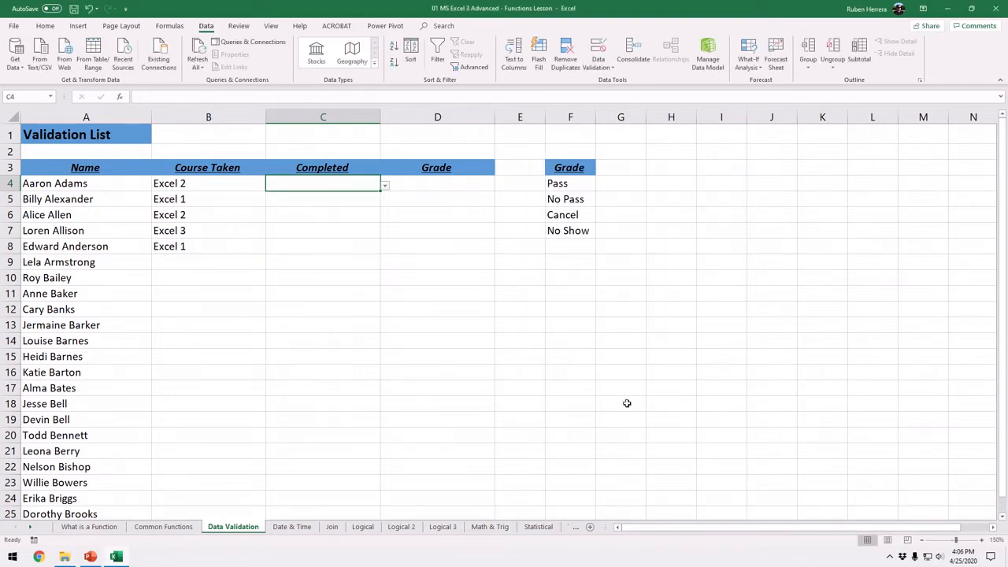
# Step: Check which entries the validation list in C4 offers
pyautogui.click(386, 188)
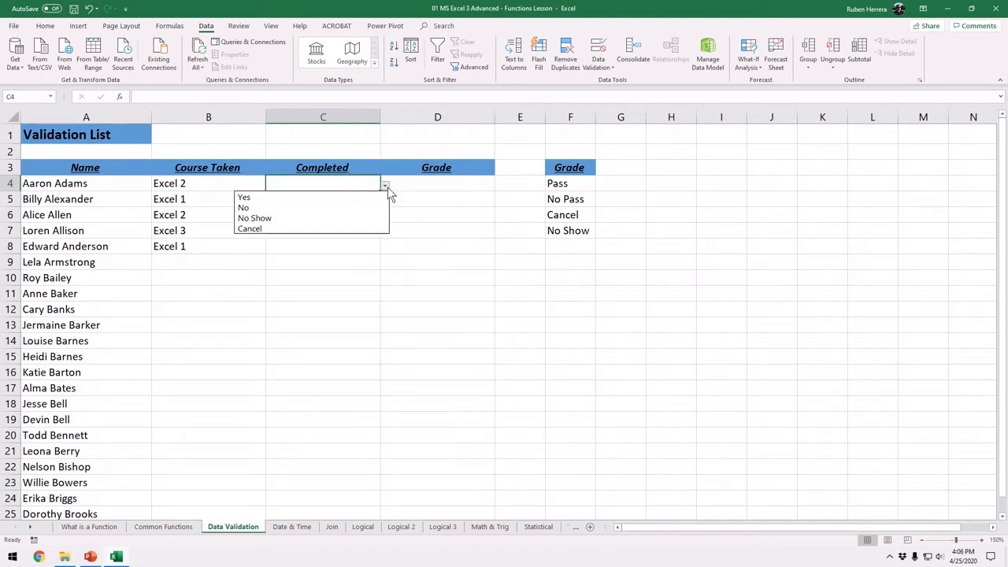
pyautogui.click(387, 189)
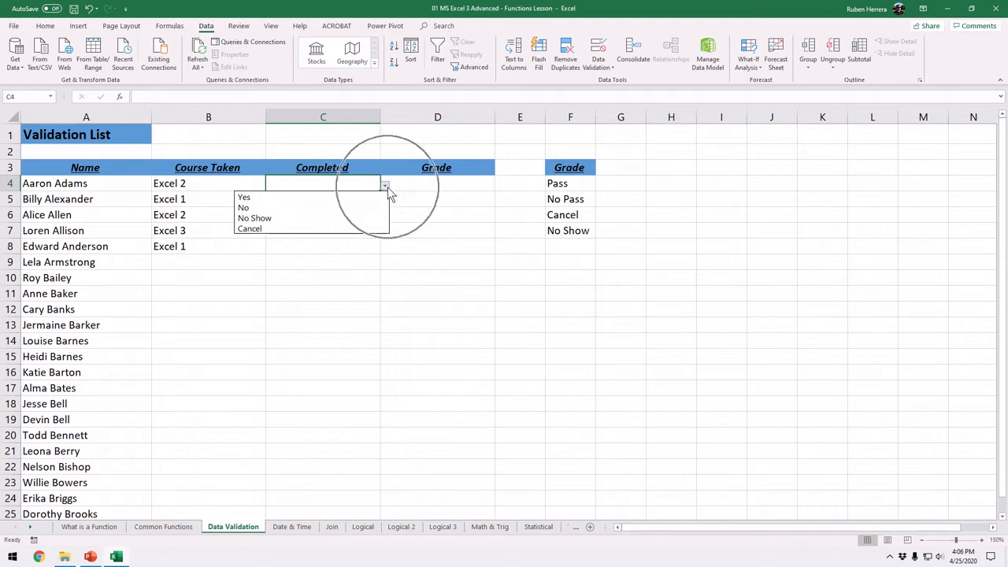
pyautogui.click(388, 189)
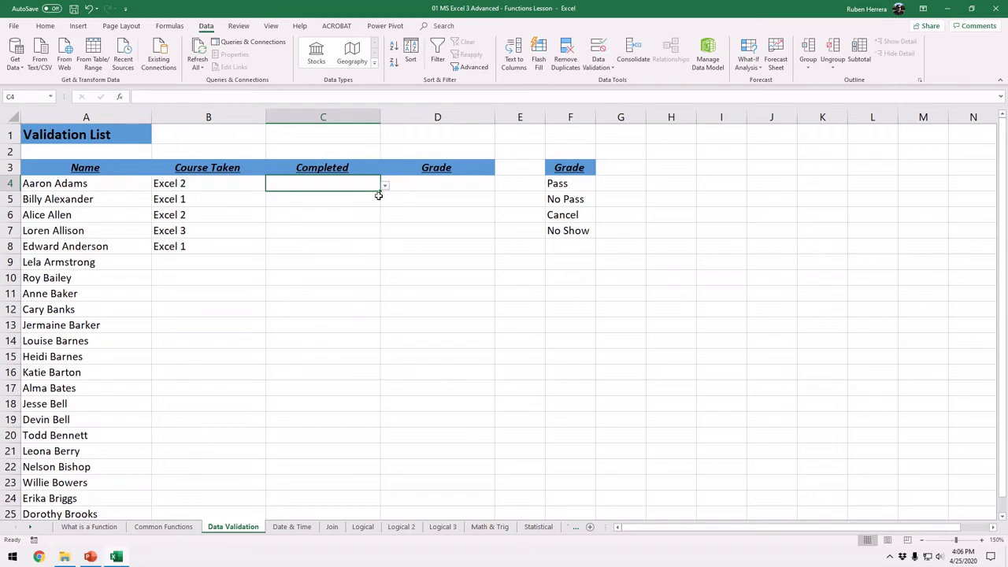
# Step: Try filling C4's validation list down to C16, check the list in C5, and undo the fill
pyautogui.moveTo(379, 190); pyautogui.dragTo(381, 376)
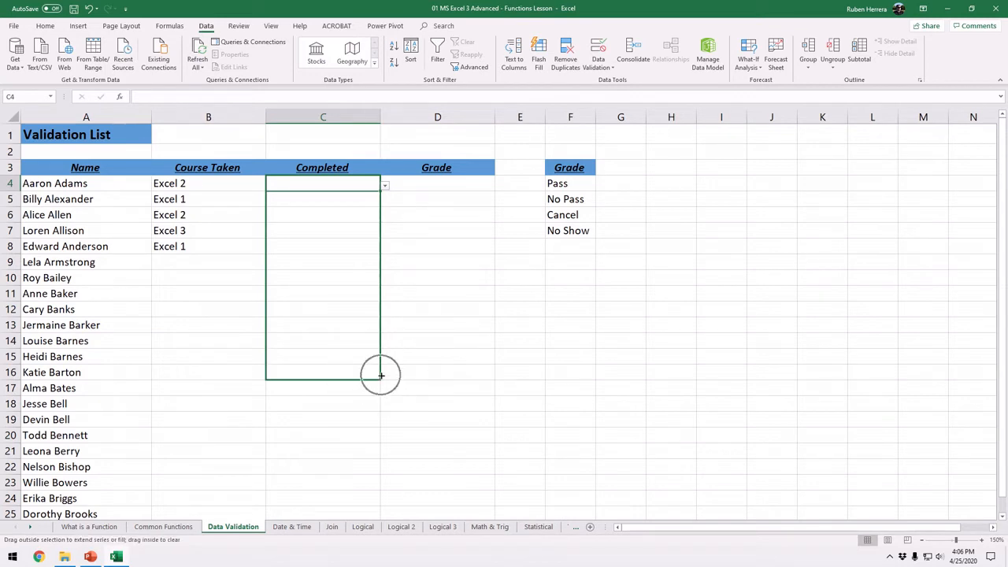
pyautogui.click(336, 196)
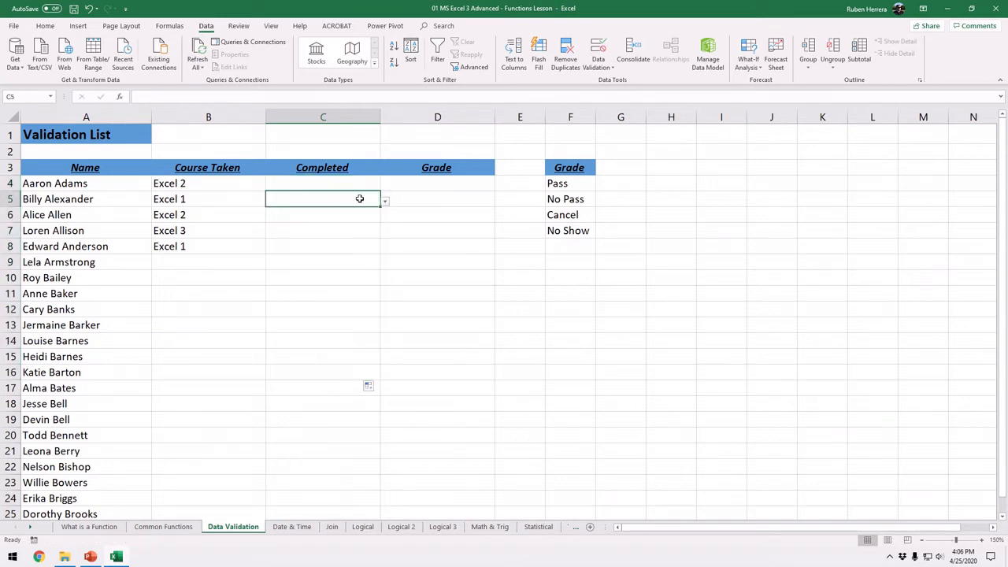
pyautogui.click(384, 201)
pyautogui.click(386, 203)
pyautogui.click(88, 9)
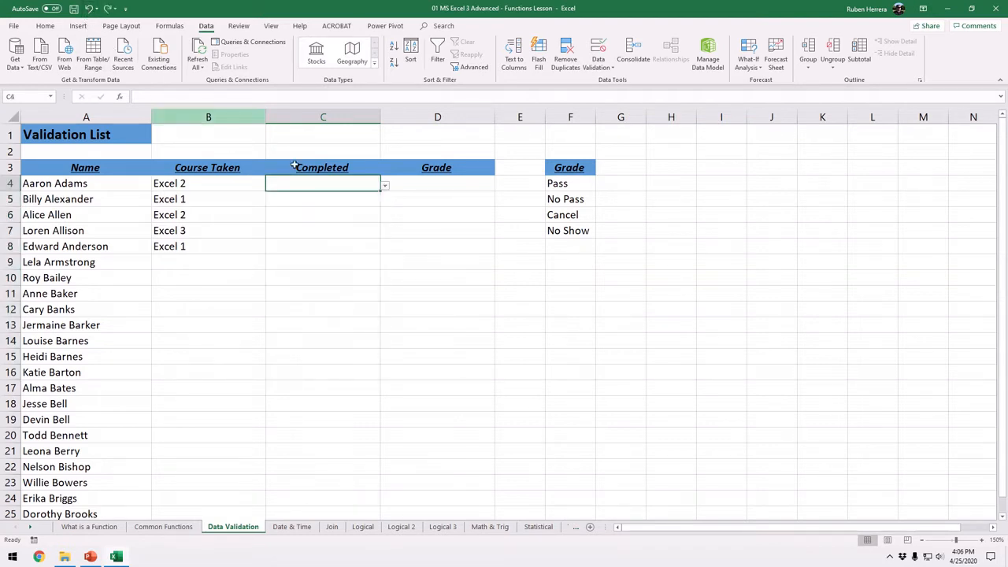
# Step: Choose Yes in C4 from its validation list and fill the cell down the whole Completed column
pyautogui.click(381, 190)
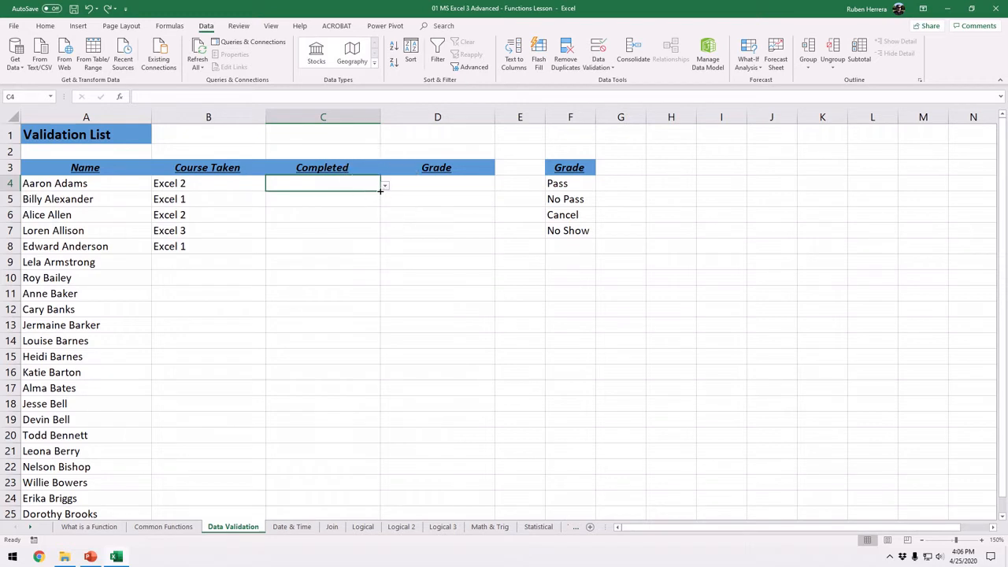
pyautogui.click(381, 191)
pyautogui.click(381, 190)
pyautogui.click(385, 187)
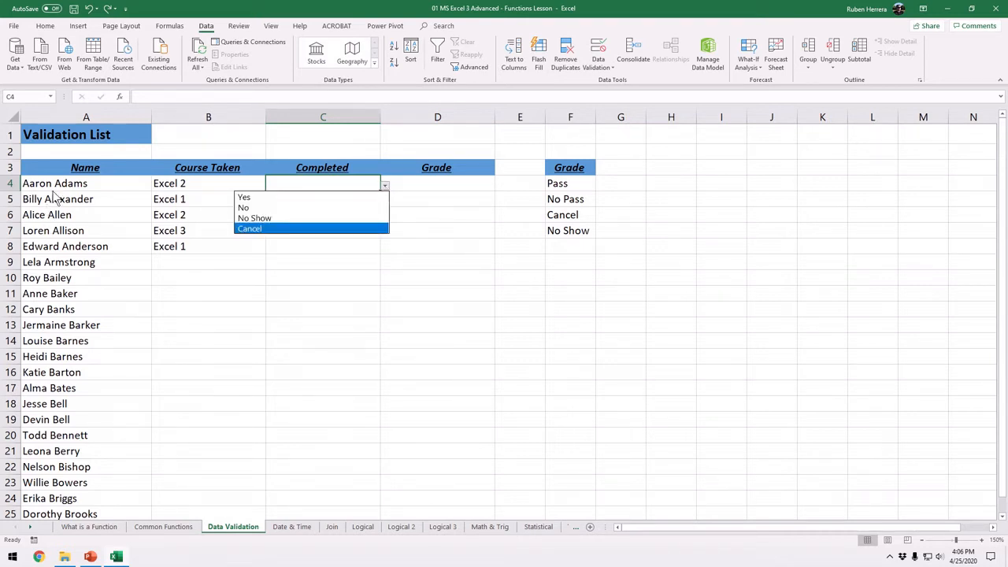
pyautogui.click(261, 199)
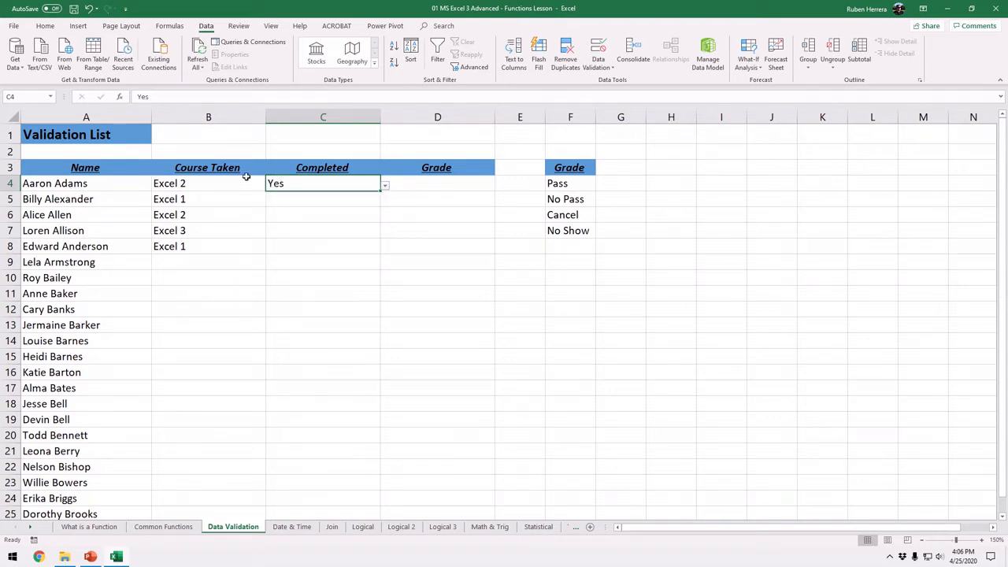
pyautogui.doubleClick(380, 190)
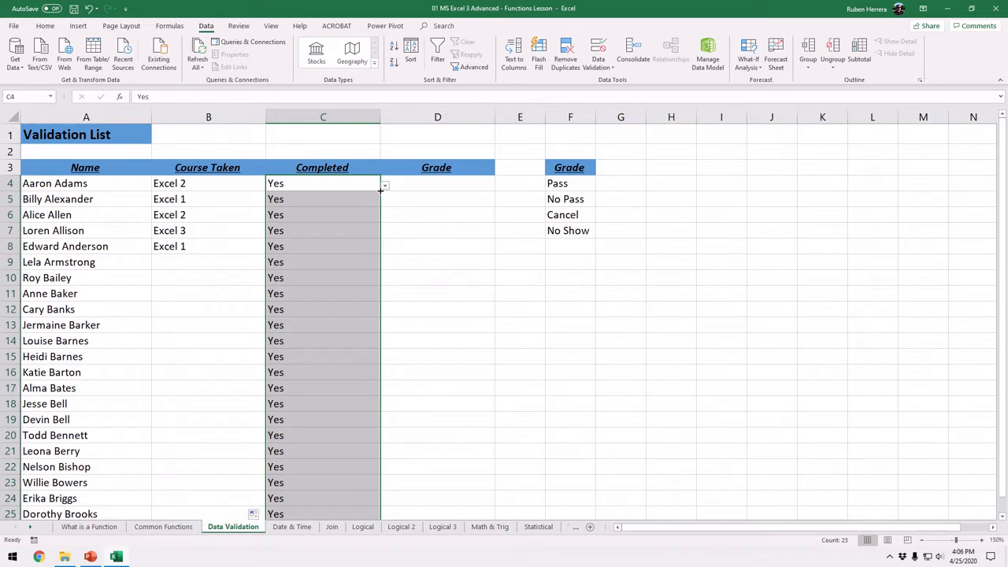
# Step: Check sample cells in the filled Completed column, such as C19 and C23, for the copied validation list
pyautogui.scroll(-2, 352, 241)
pyautogui.click(341, 326)
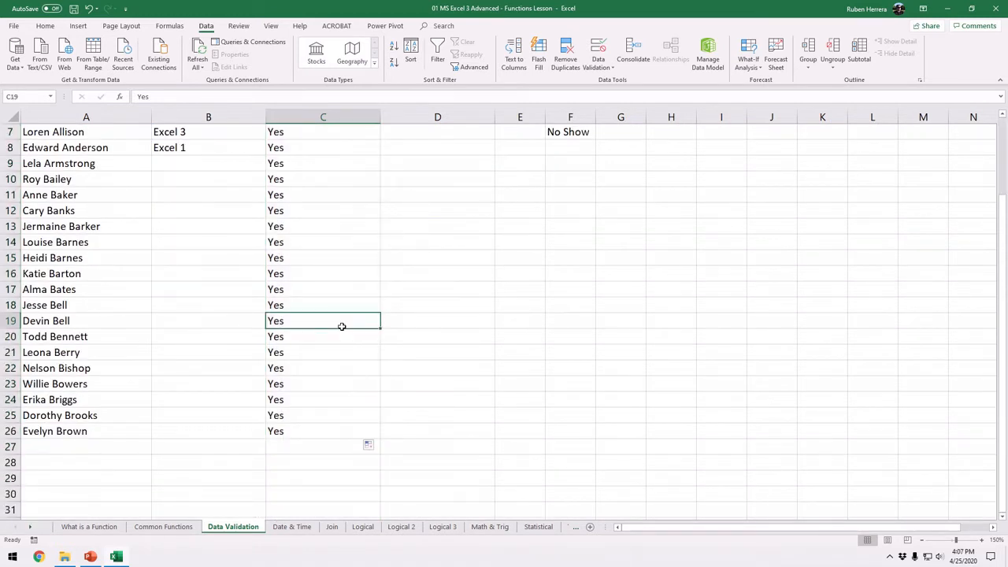
pyautogui.click(326, 385)
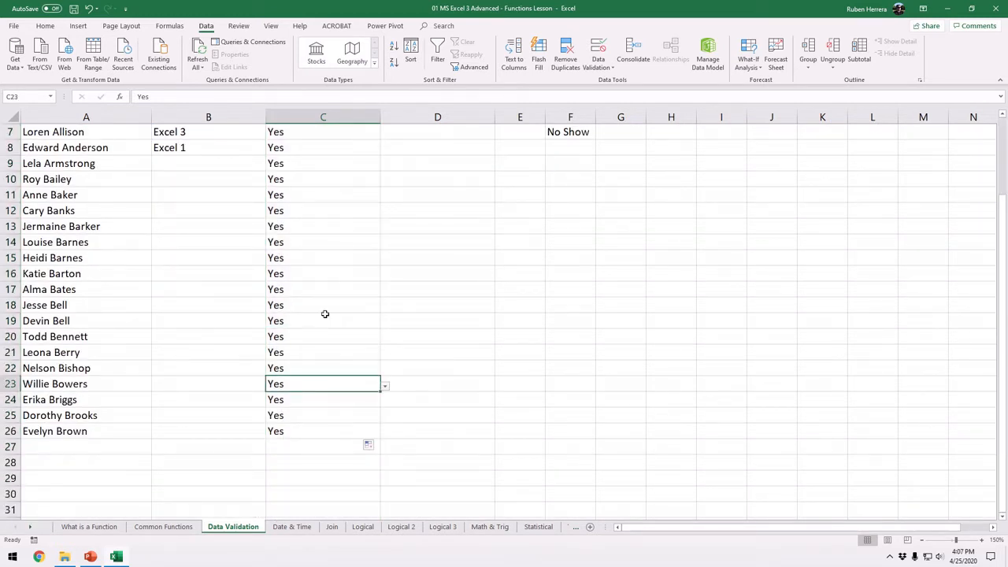
pyautogui.click(324, 315)
pyautogui.scroll(2, 326, 274)
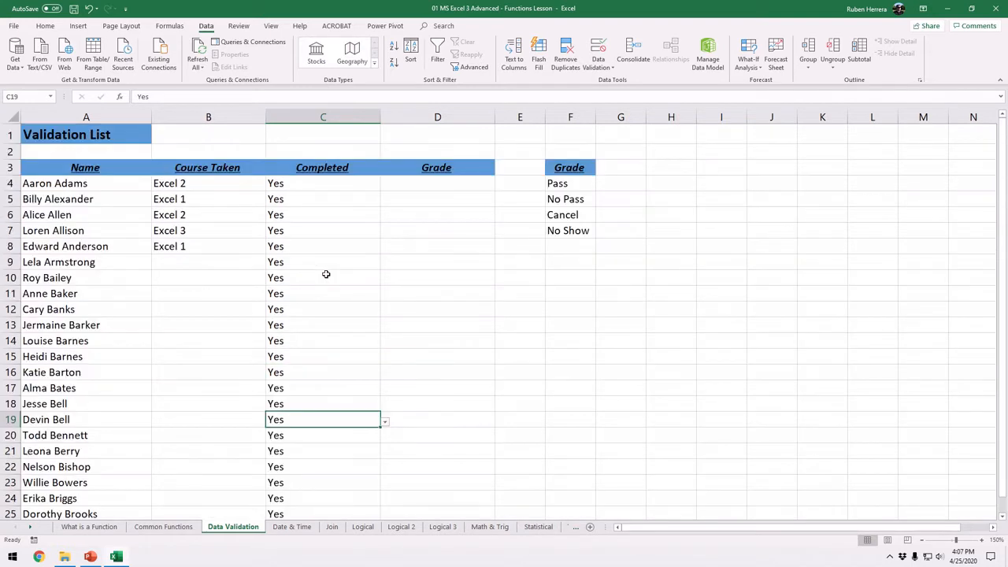
# Step: Fill C4 down the Completed column again and clear the entries from the filled range
pyautogui.click(348, 186)
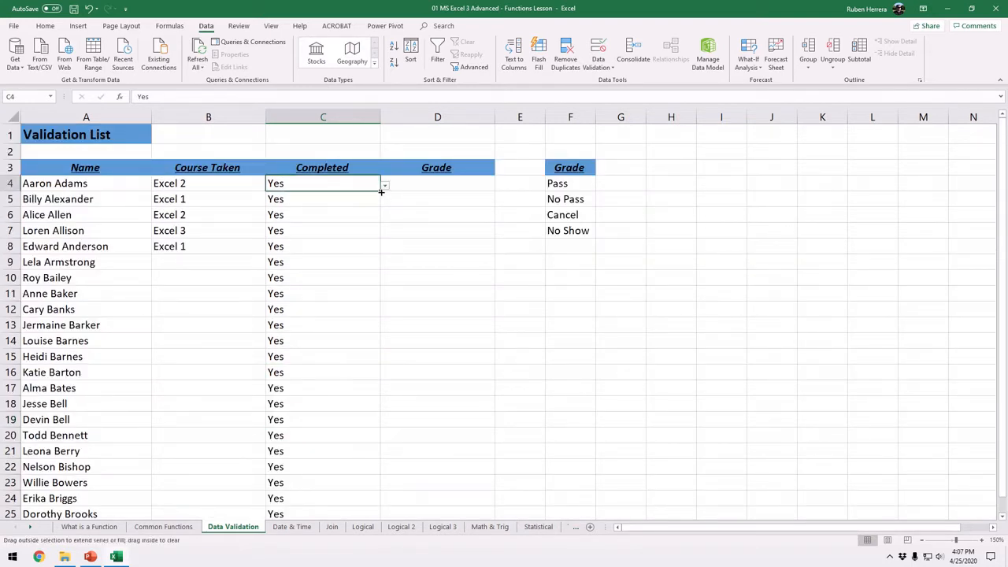
pyautogui.doubleClick(381, 192)
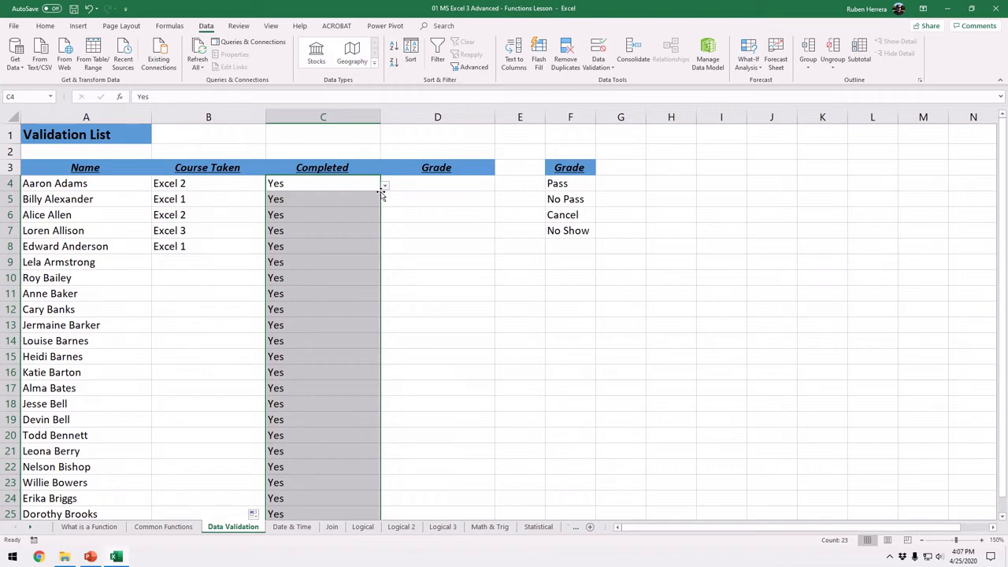
pyautogui.press('Delete')
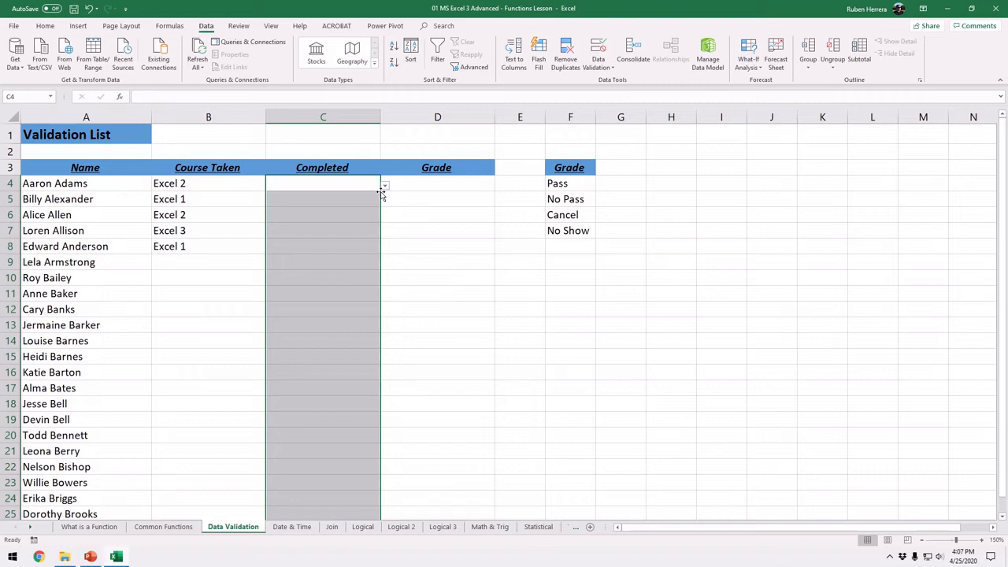
# Step: Choose Yes in C4, No in C5 and No Show in C6 from the Completed validation lists
pyautogui.click(342, 181)
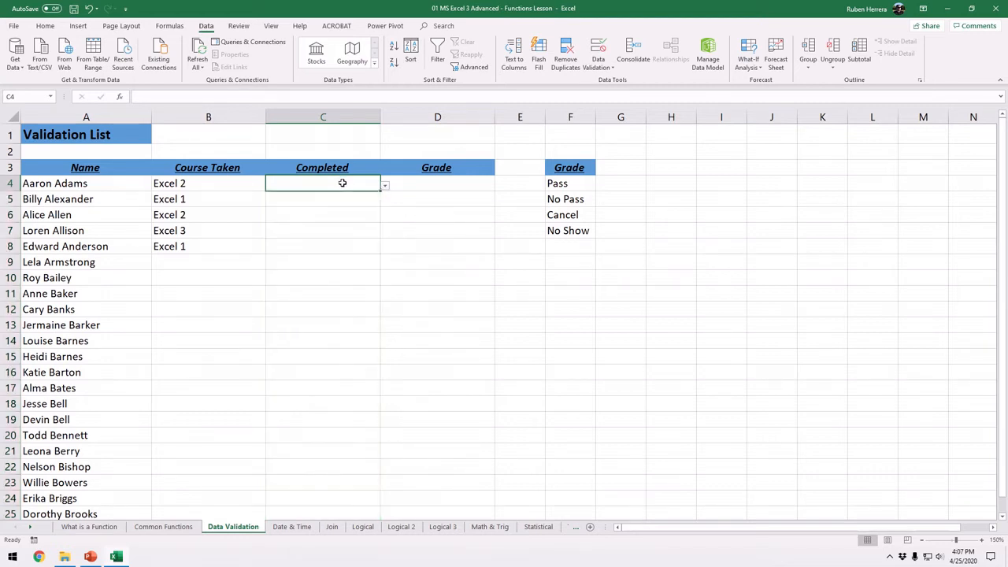
pyautogui.click(385, 186)
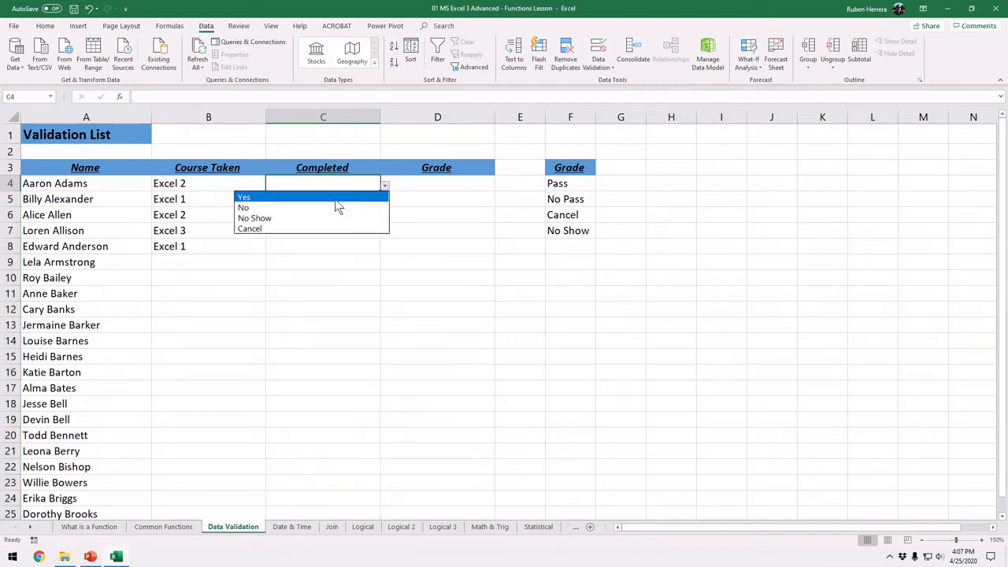
pyautogui.click(337, 199)
pyautogui.click(335, 199)
pyautogui.click(384, 202)
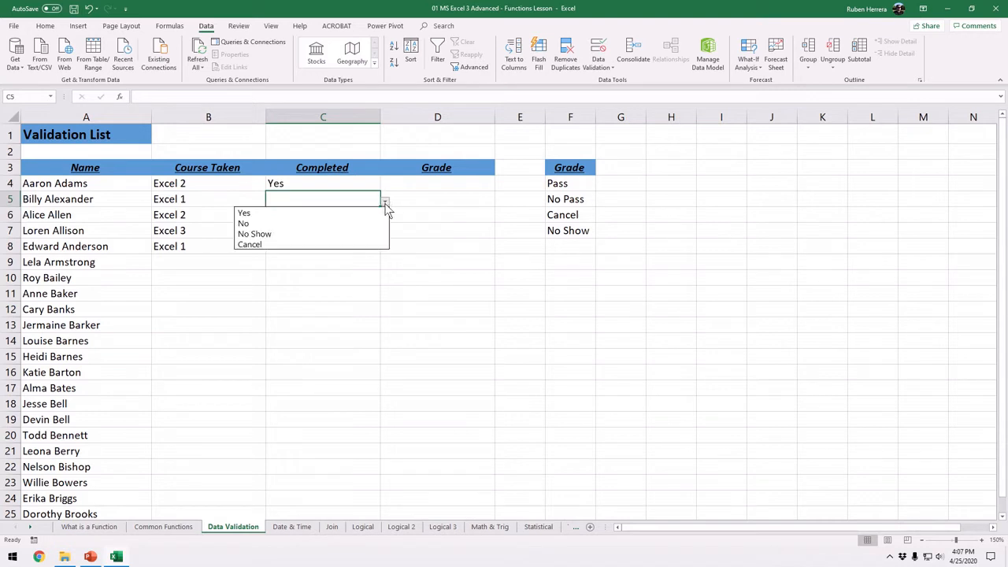
pyautogui.click(337, 225)
pyautogui.click(337, 217)
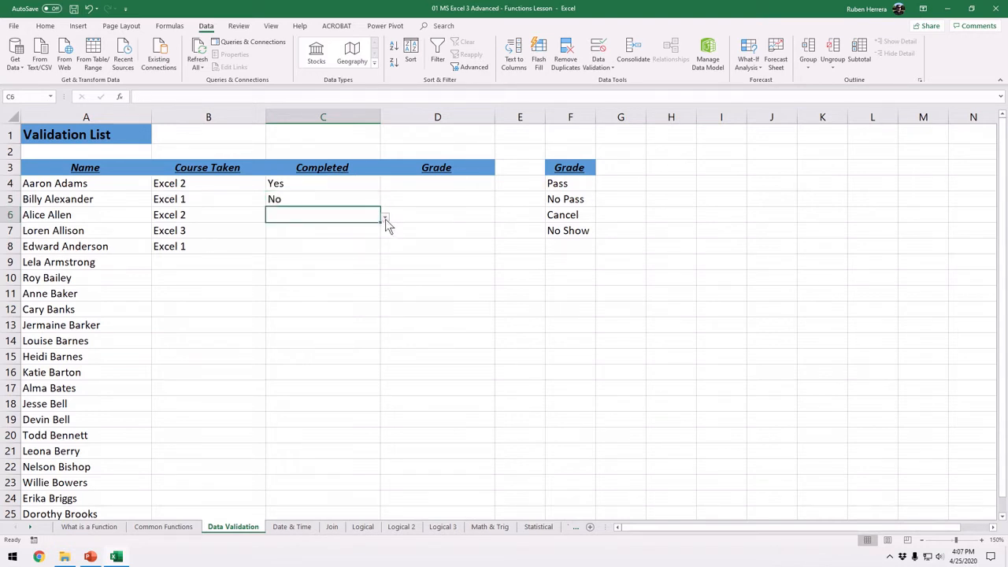
pyautogui.click(385, 219)
pyautogui.click(337, 249)
# Step: Start a data validation rule for D4 in the Grade column and set it to allow a List
pyautogui.click(437, 183)
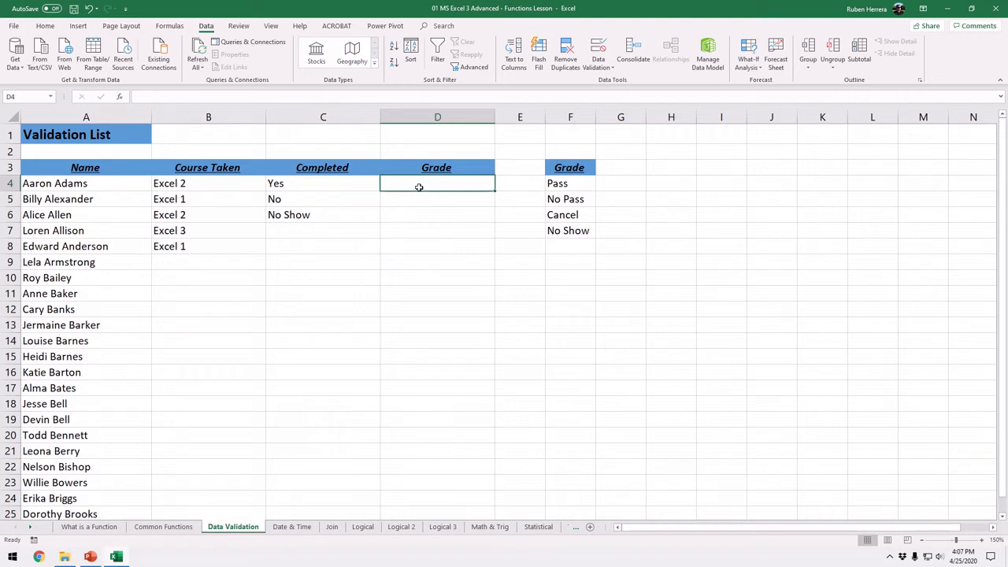
pyautogui.click(419, 187)
pyautogui.moveTo(575, 186); pyautogui.dragTo(572, 229)
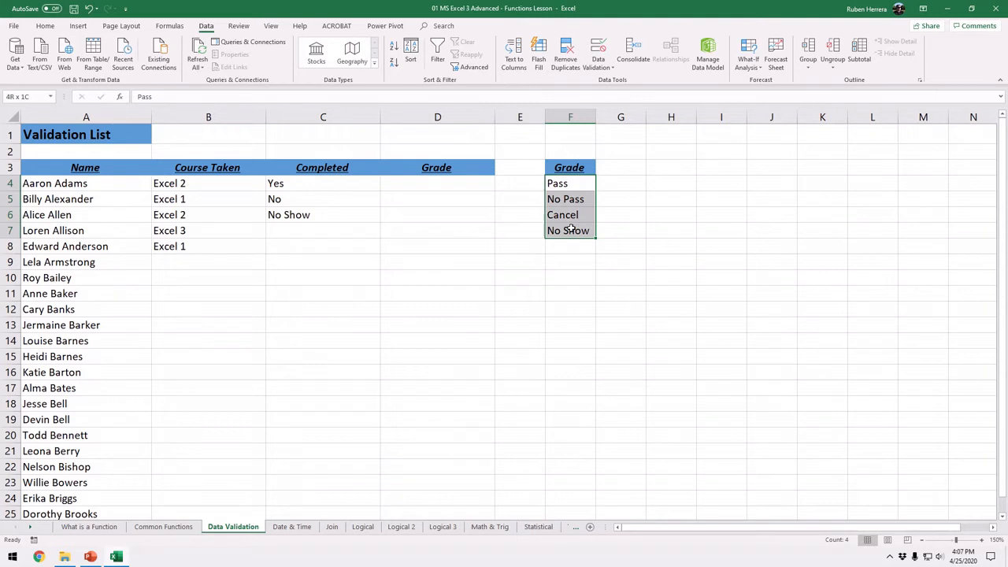
pyautogui.click(434, 185)
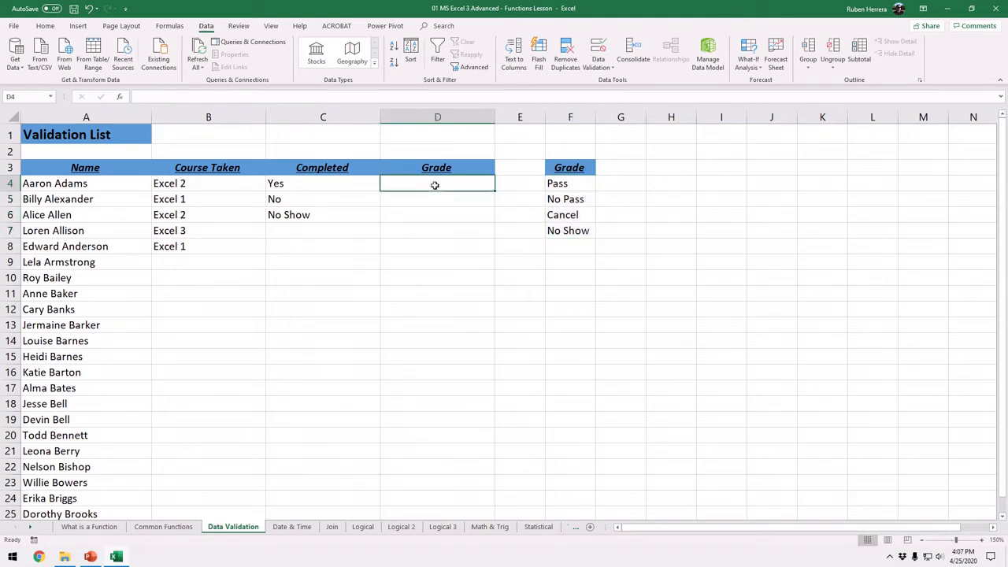
pyautogui.click(609, 67)
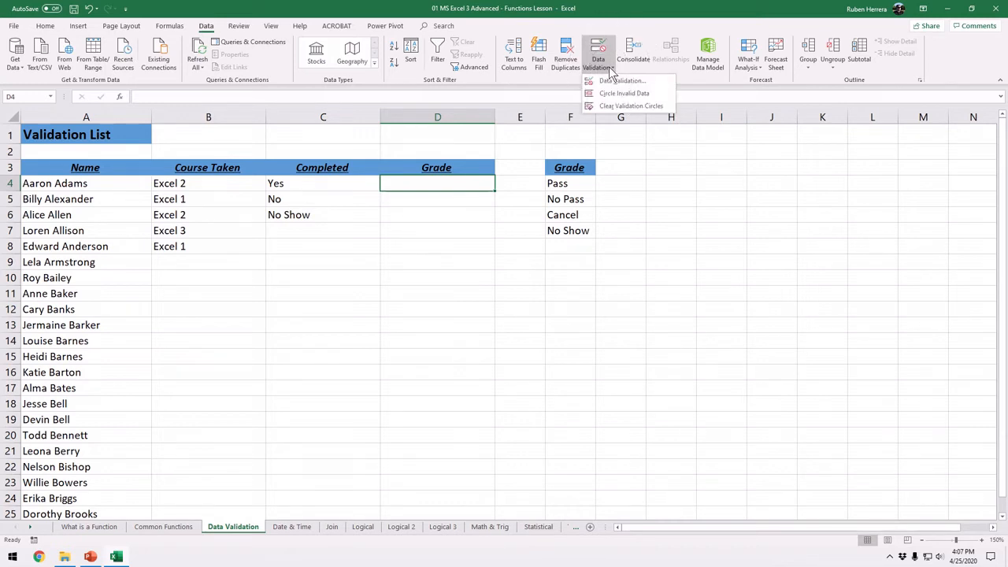
pyautogui.click(651, 81)
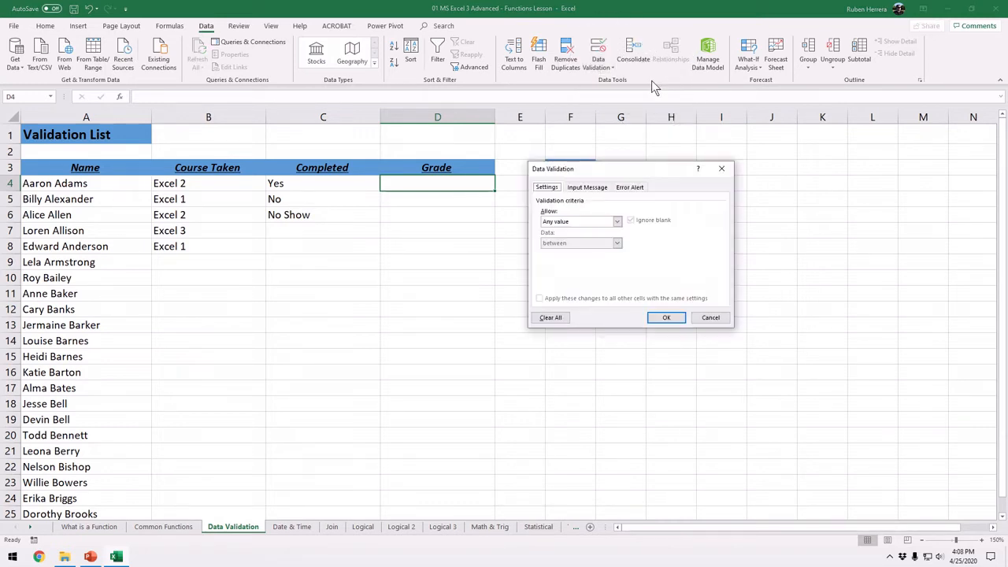
pyautogui.click(618, 222)
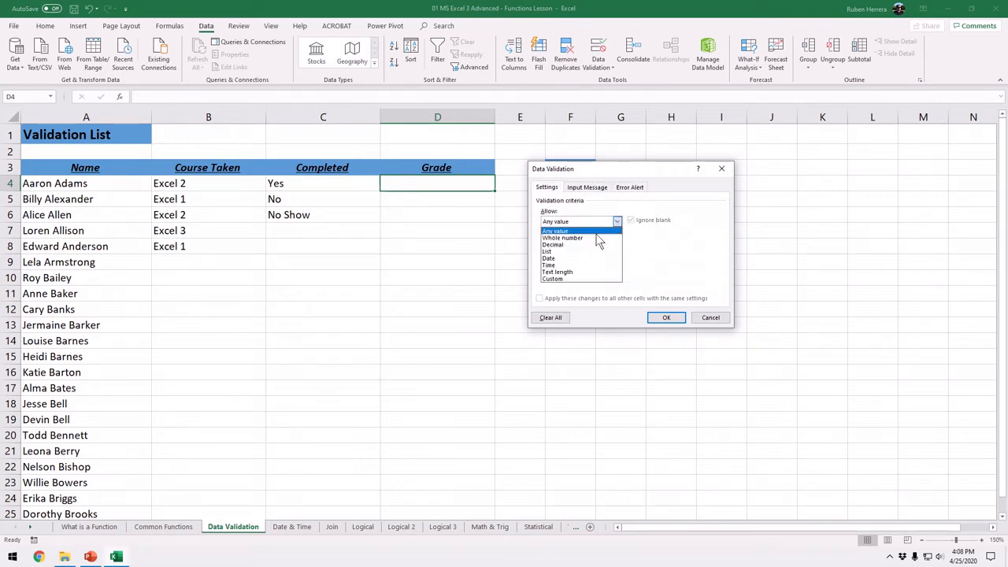
pyautogui.click(578, 251)
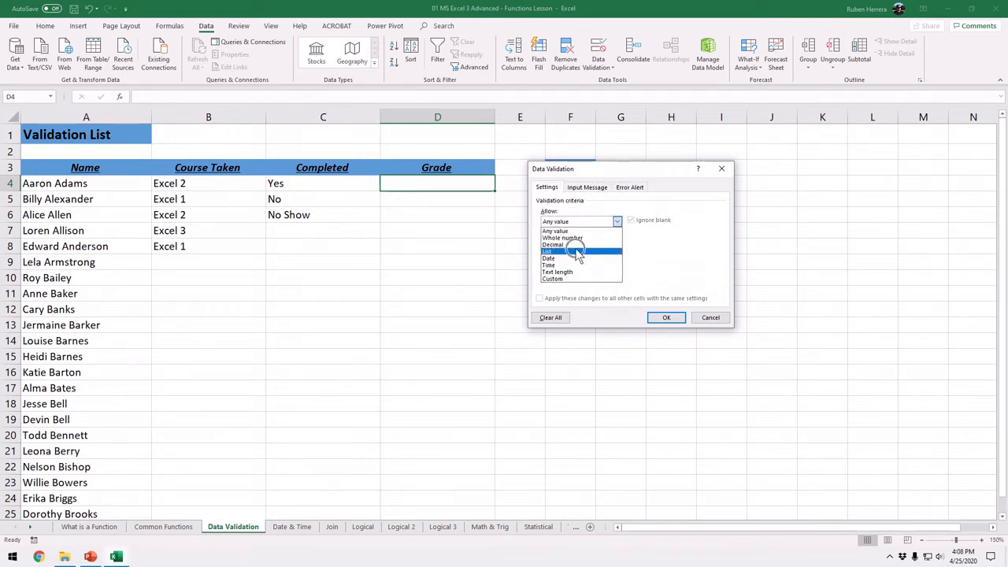
pyautogui.click(577, 252)
pyautogui.click(573, 265)
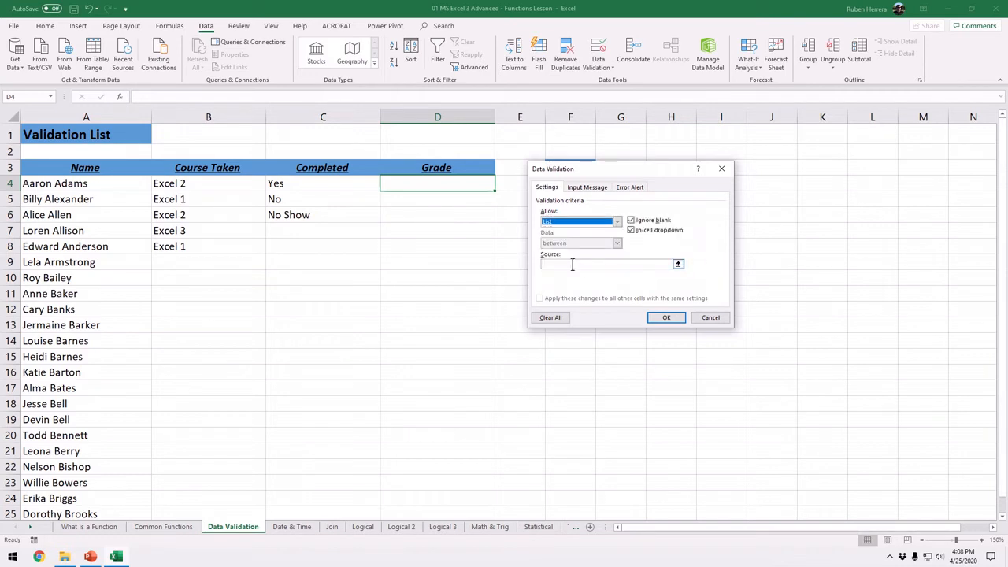
pyautogui.click(572, 264)
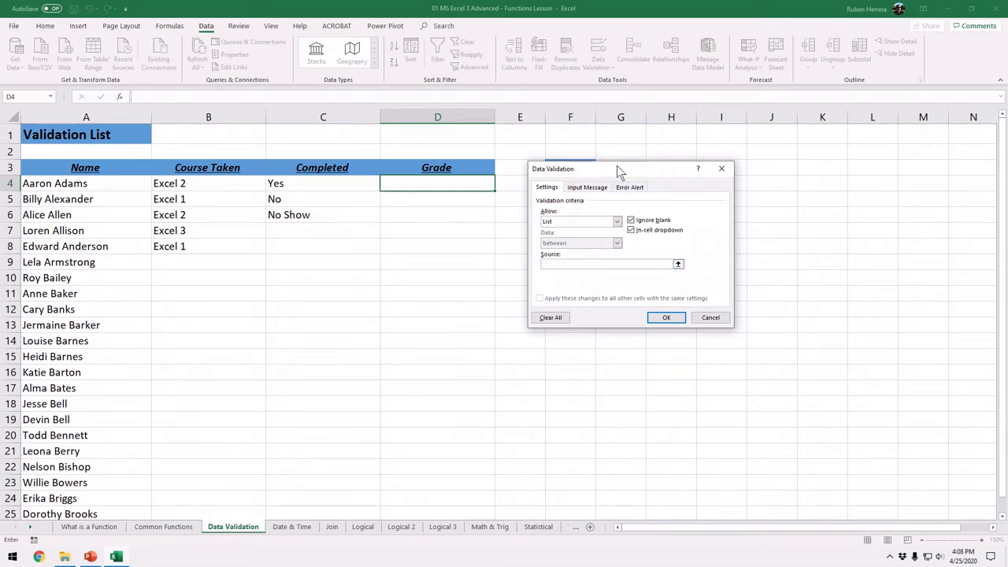
# Step: Use cells F4:F8, including the blank cell under the Grade options, as the list source and apply the rule
pyautogui.moveTo(615, 164); pyautogui.dragTo(782, 147)
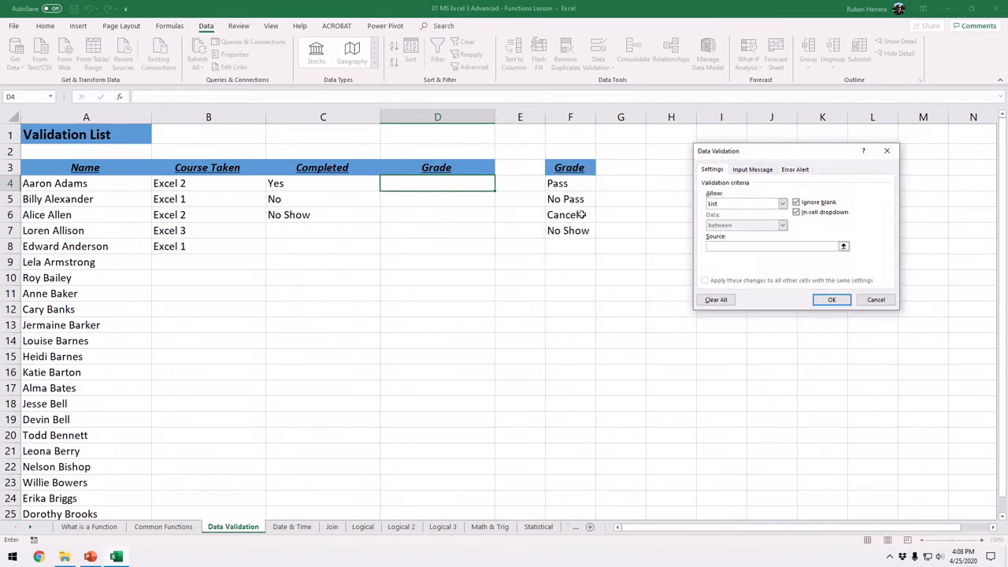
pyautogui.click(569, 183)
pyautogui.moveTo(569, 183); pyautogui.dragTo(567, 229)
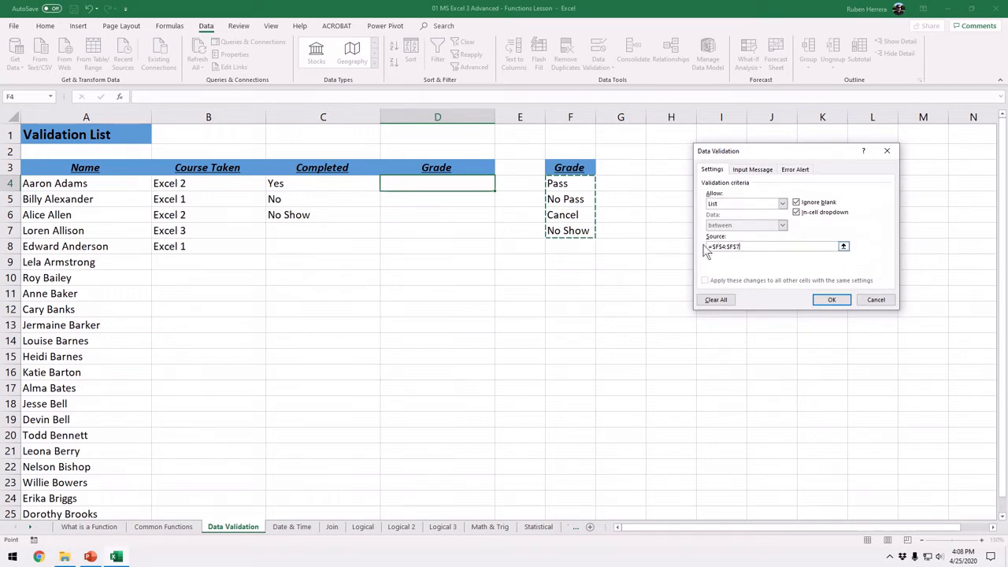
pyautogui.click(570, 184)
pyautogui.moveTo(569, 184); pyautogui.dragTo(571, 249)
pyautogui.click(832, 305)
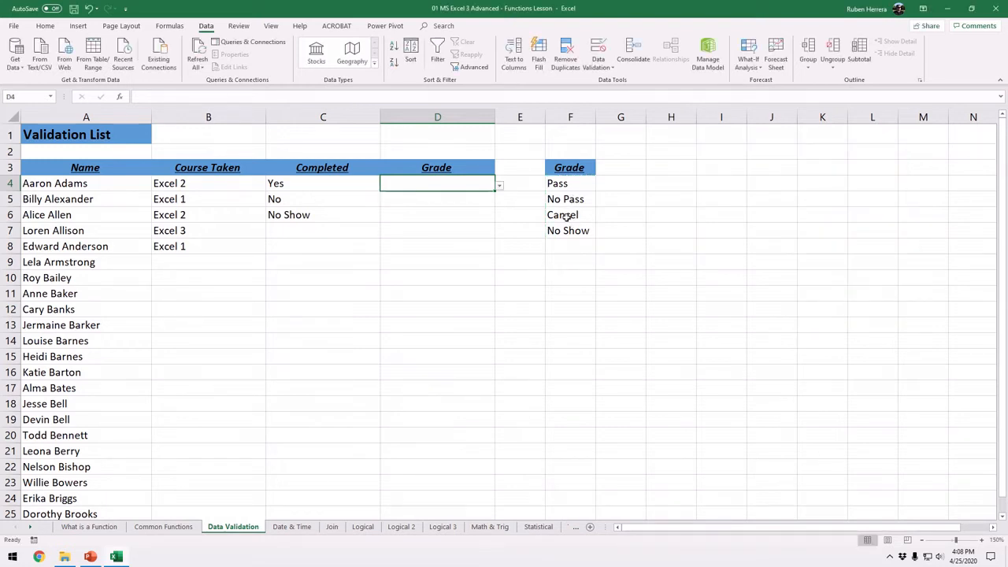
# Step: Copy D4's validation list down the Grade column by filling it with Pass and clearing the filled entries
pyautogui.press('ctrl')
pyautogui.click(501, 185)
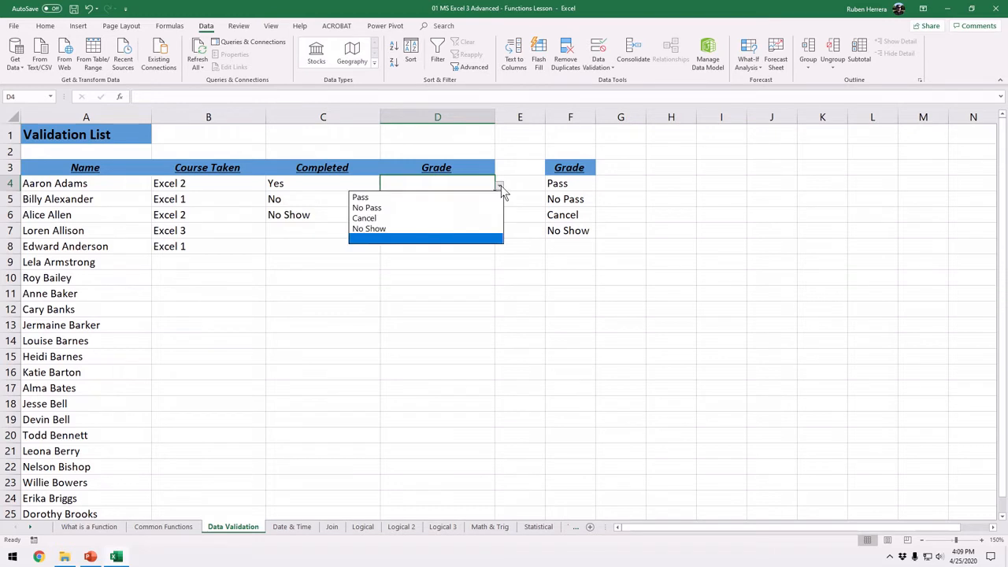
pyautogui.click(431, 197)
pyautogui.click(428, 200)
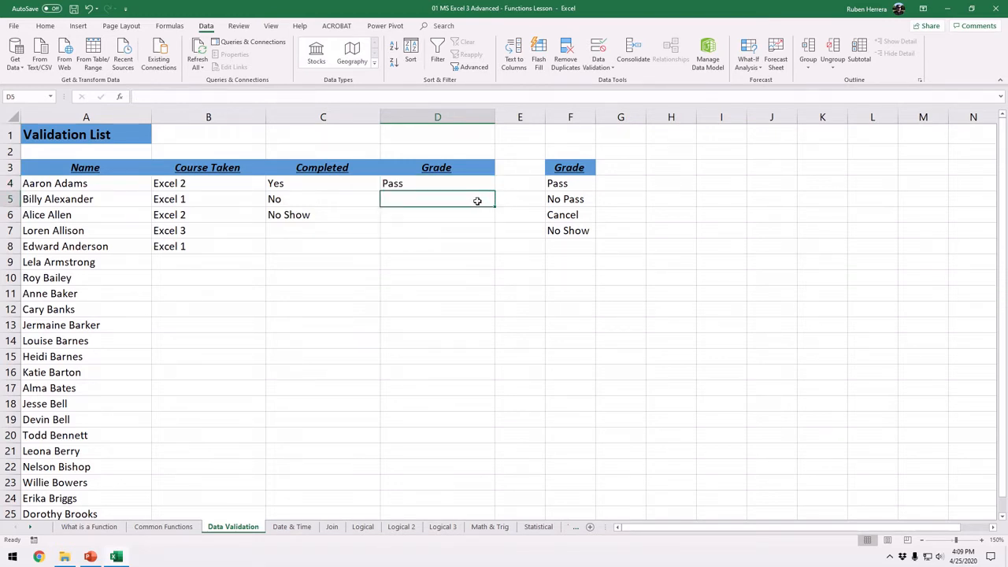
pyautogui.click(471, 186)
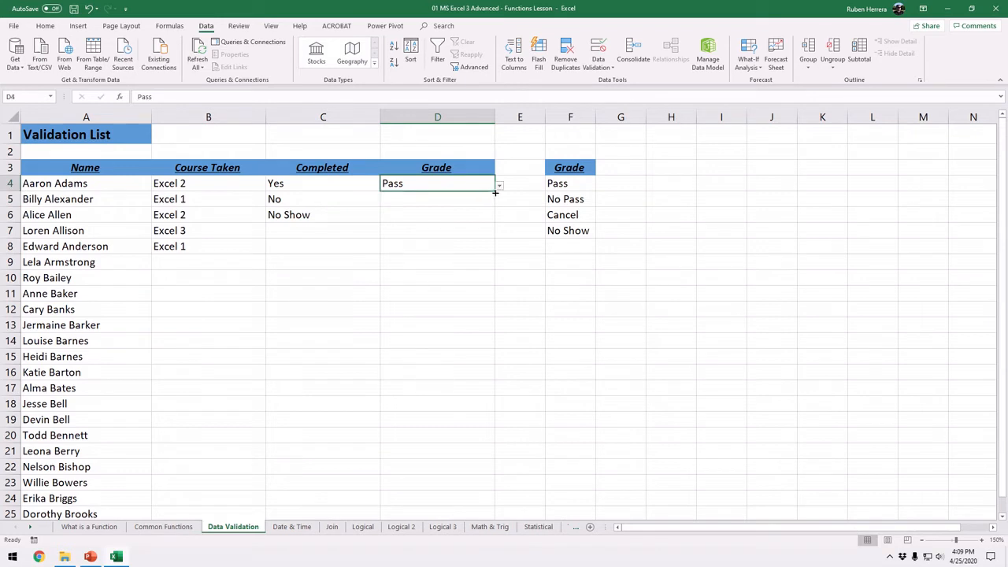
pyautogui.doubleClick(494, 191)
pyautogui.press('Delete')
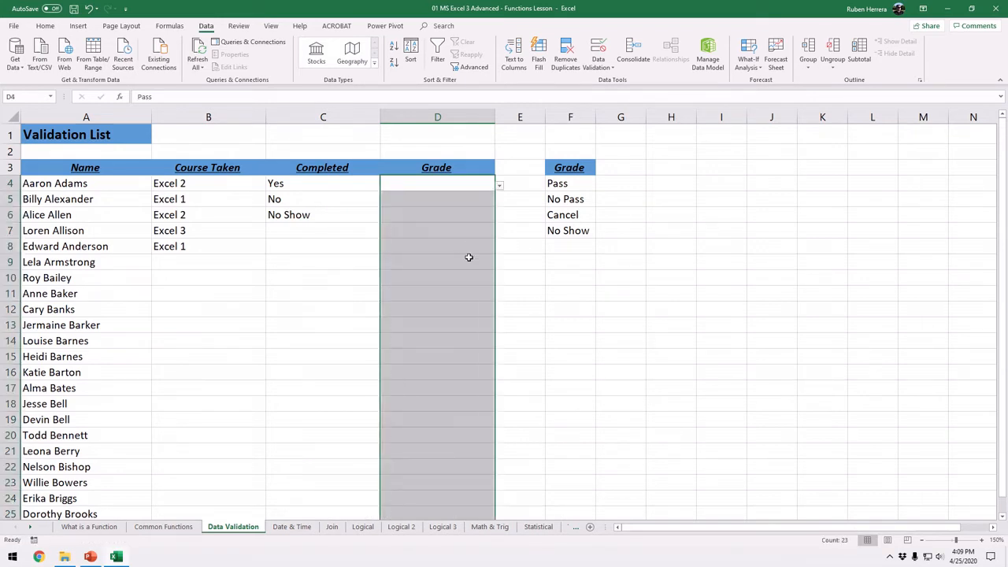
# Step: Choose Pass in D4 and No Pass in D5 from the Grade validation lists
pyautogui.click(456, 183)
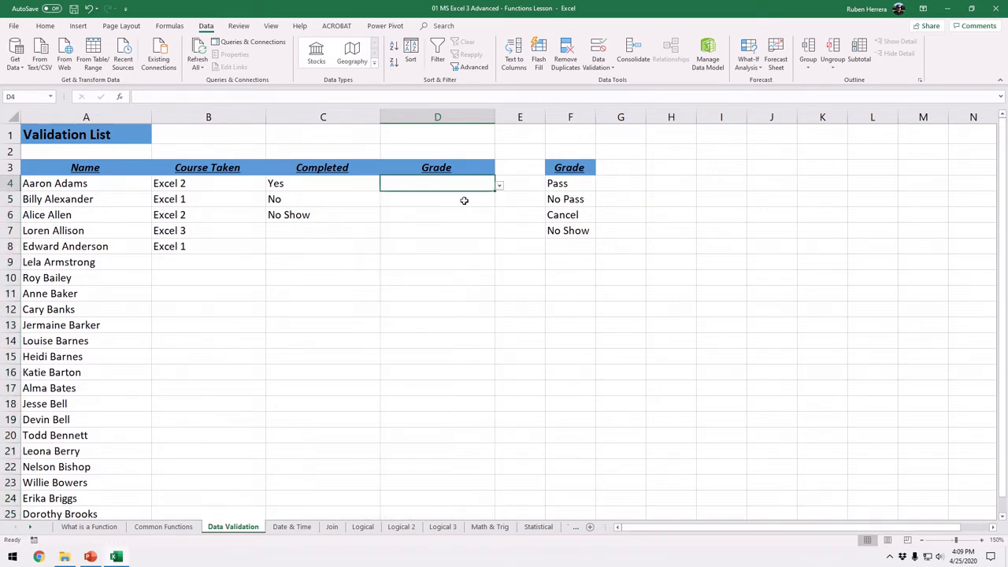
pyautogui.click(500, 186)
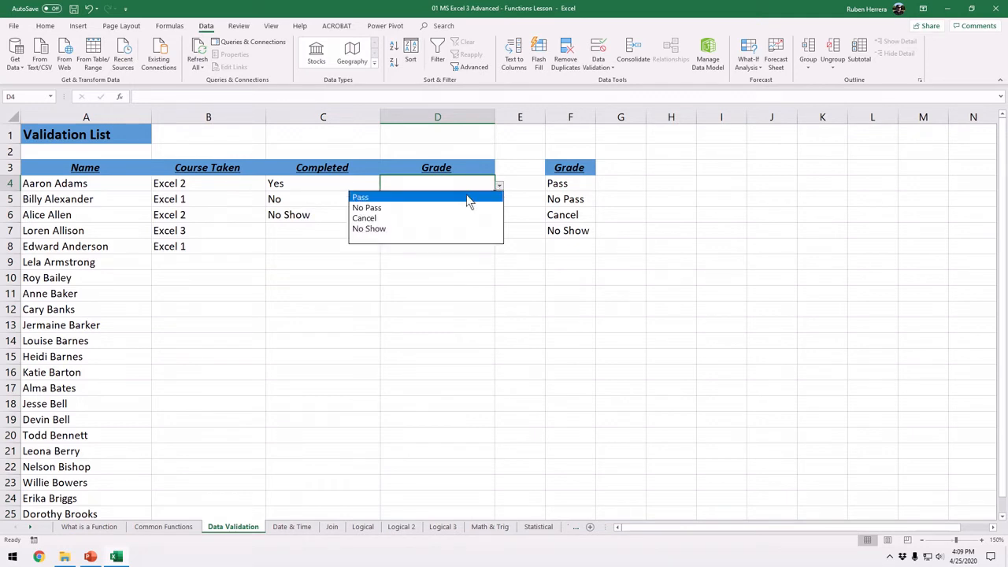
pyautogui.click(466, 197)
pyautogui.click(462, 200)
pyautogui.click(500, 201)
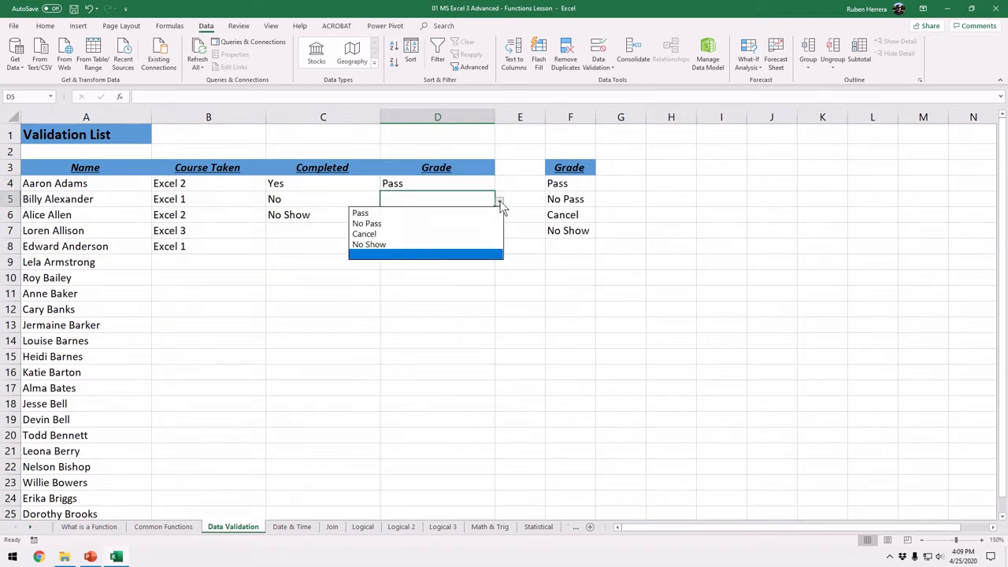
pyautogui.click(445, 223)
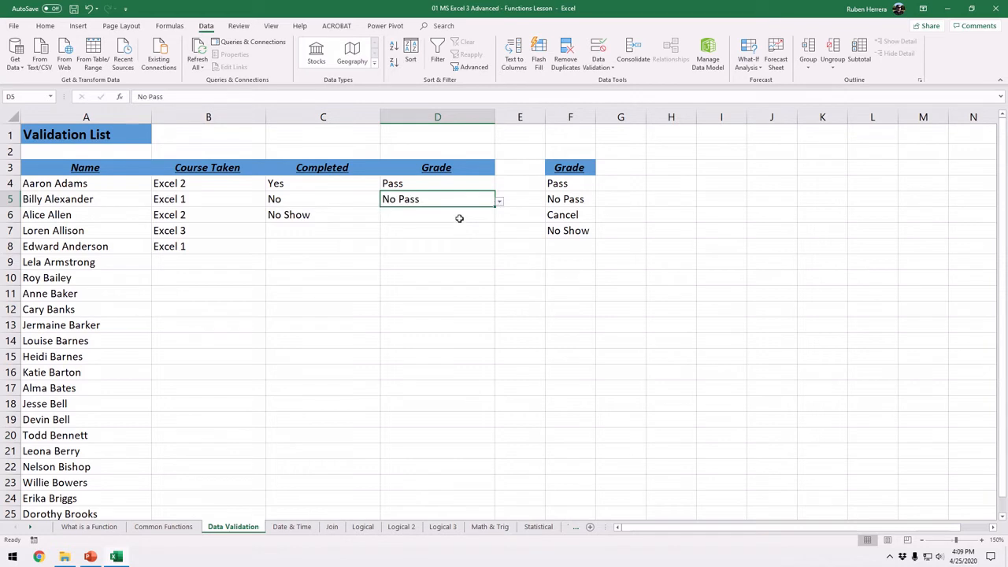
pyautogui.click(460, 219)
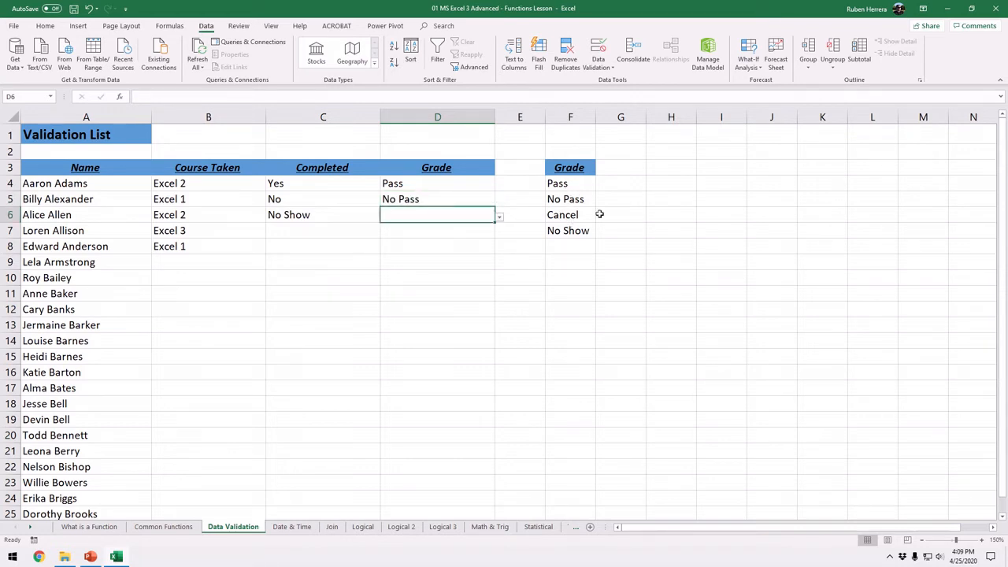
# Step: Replace Cancel with Drop in F6 of the Grade source list and run a spell check
pyautogui.click(575, 215)
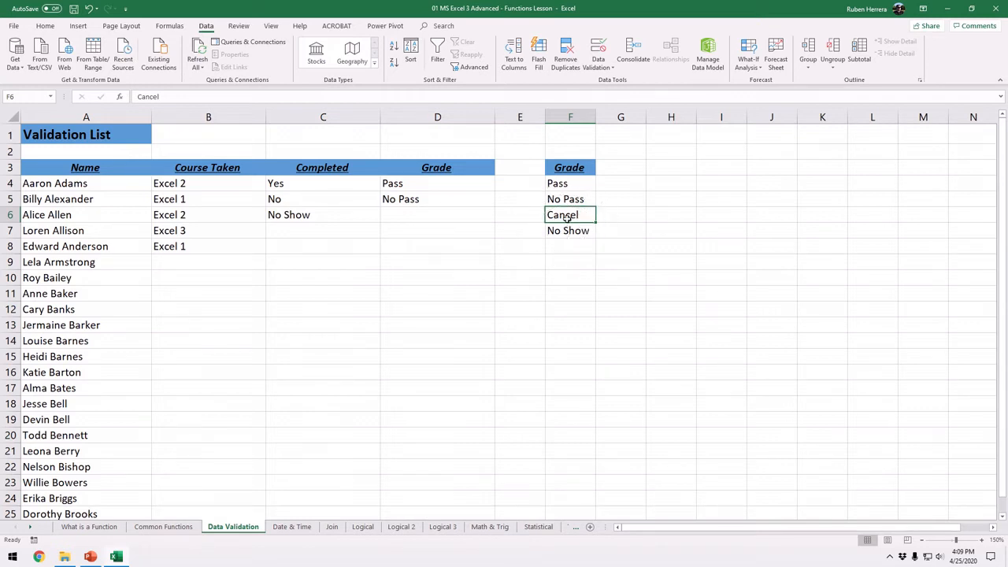
pyautogui.write('Drpped')
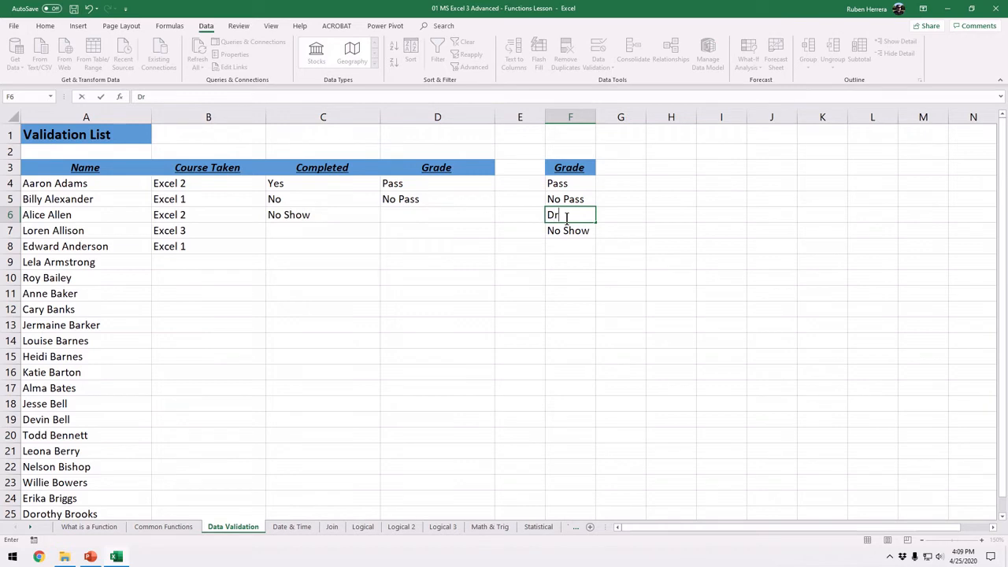
pyautogui.press('BackSpace')
pyautogui.press('BackSpace')
pyautogui.press('BackSpace')
pyautogui.press('BackSpace')
pyautogui.press('BackSpace')
pyautogui.write('rop')
pyautogui.press('F7')
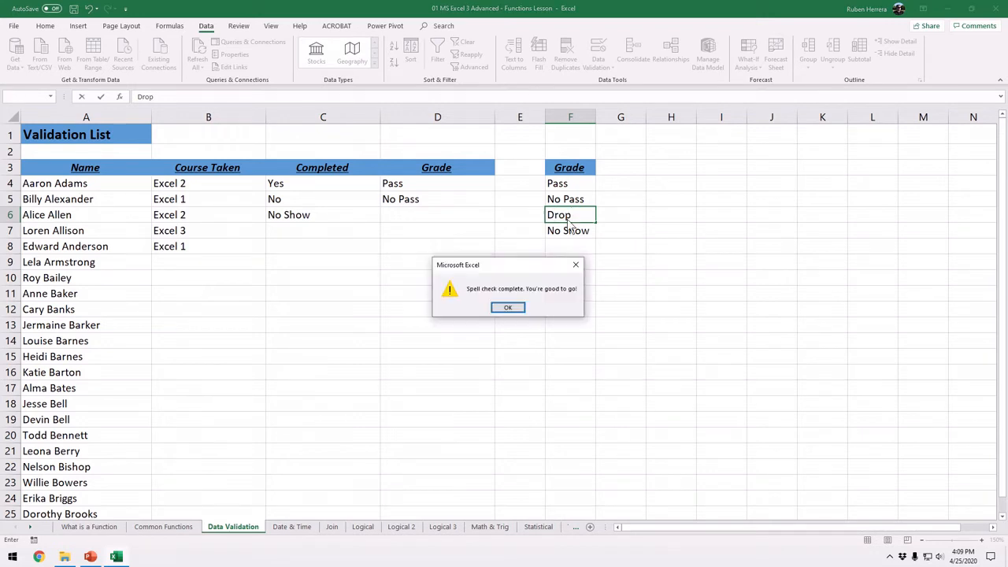
pyautogui.click(504, 308)
pyautogui.click(631, 246)
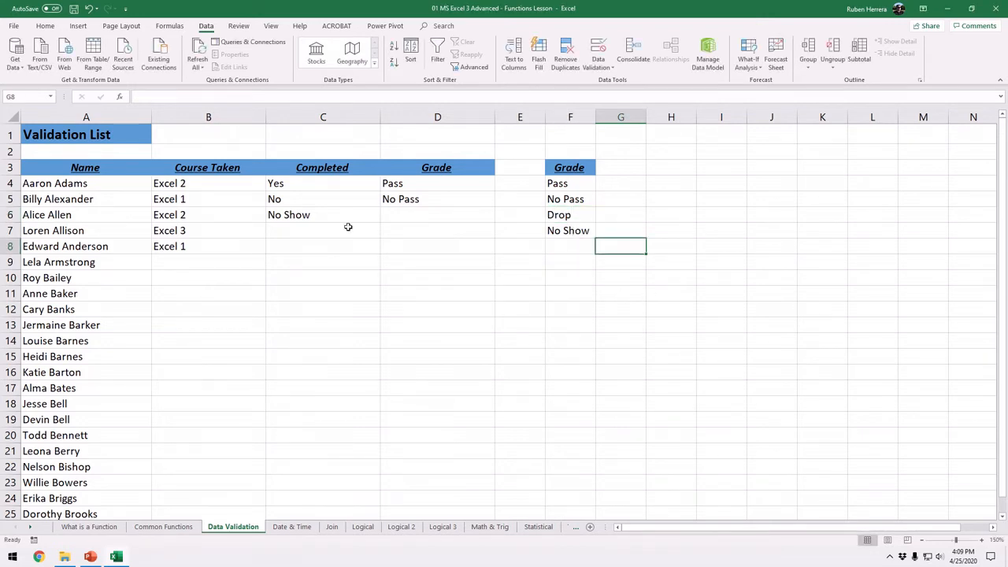
# Step: Examine the validation list in D6 for the renamed Drop option, without choosing a grade
pyautogui.click(392, 210)
pyautogui.click(499, 215)
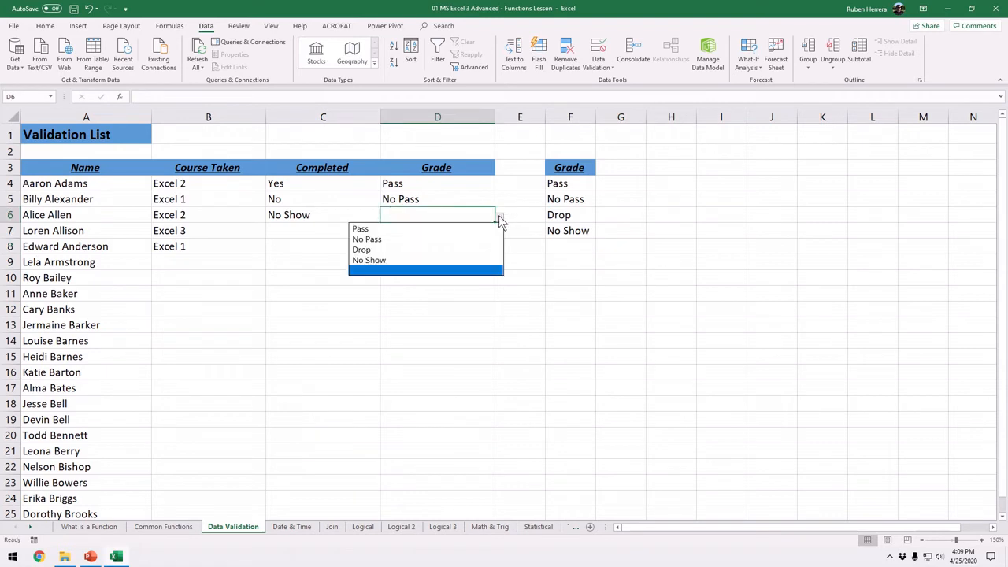
pyautogui.click(442, 252)
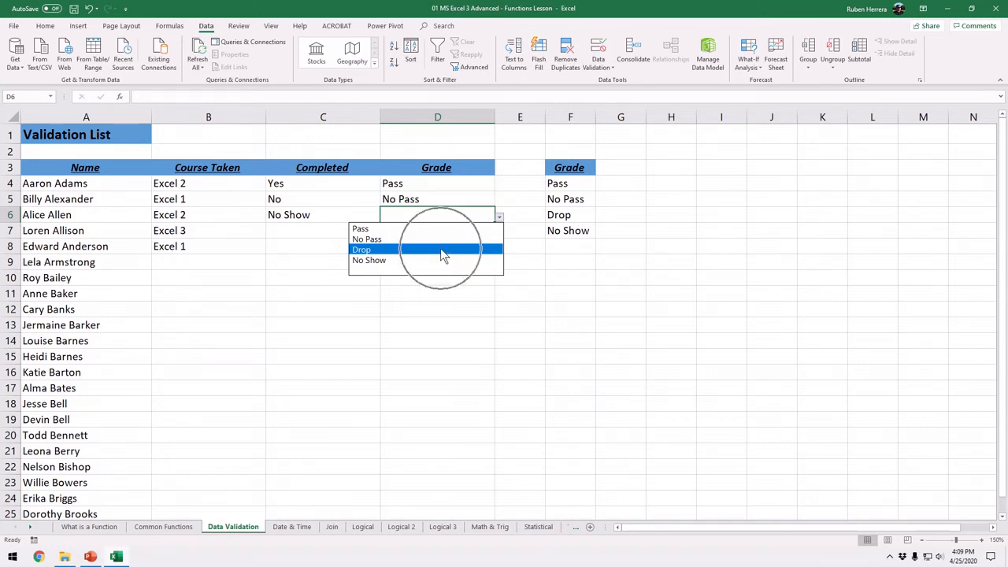
pyautogui.click(556, 243)
# Step: Add N/A in F8 as another option of the Grade source list
pyautogui.click(556, 243)
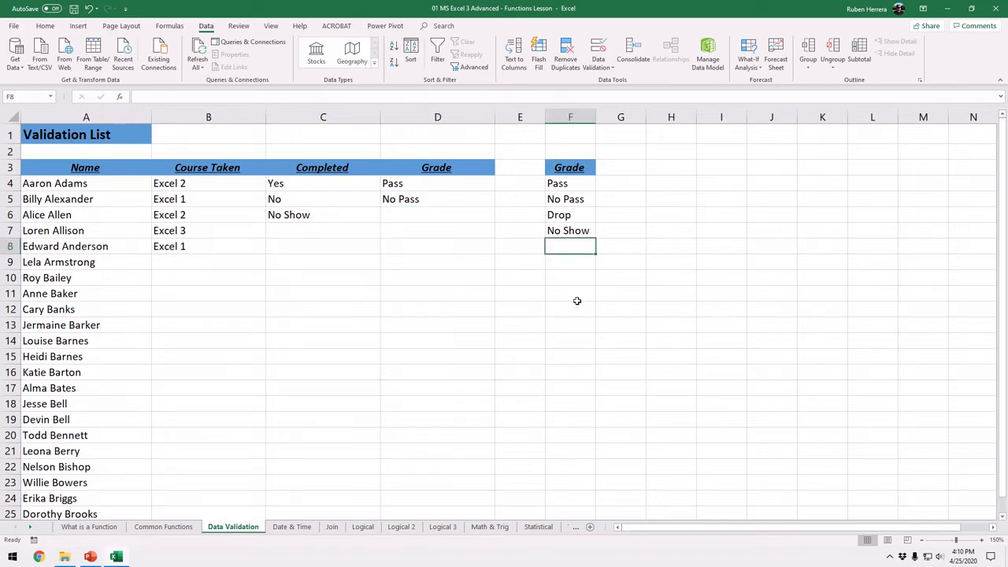
pyautogui.write('N/A')
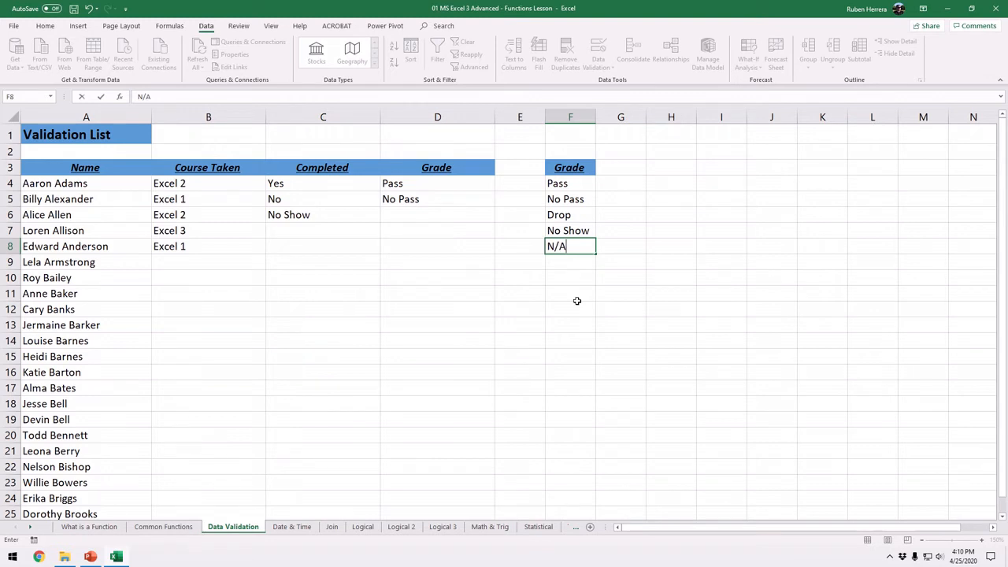
pyautogui.press('Return')
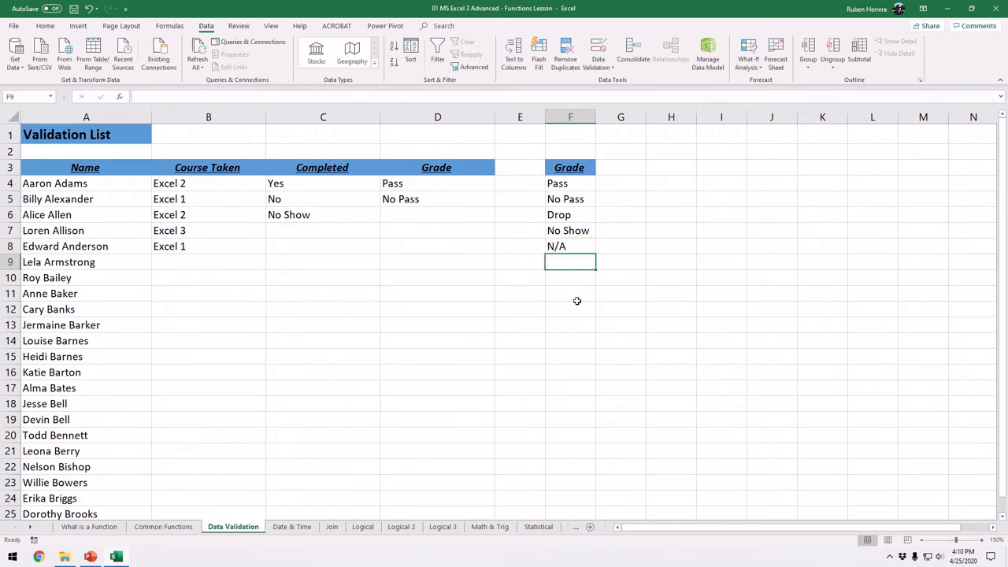
# Step: Examine the validation list in D6 for the added N/A option and close it without choosing
pyautogui.click(472, 217)
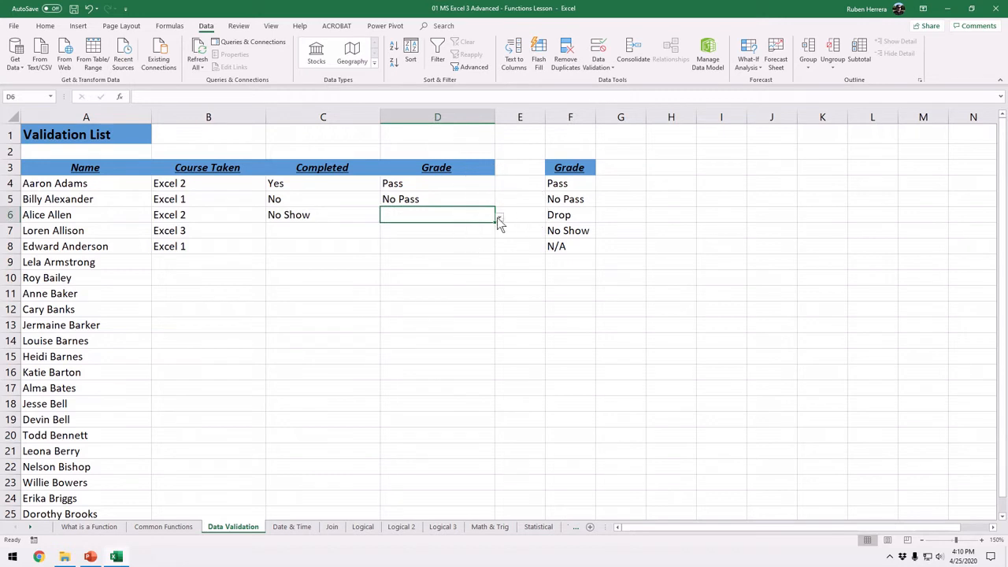
pyautogui.click(498, 217)
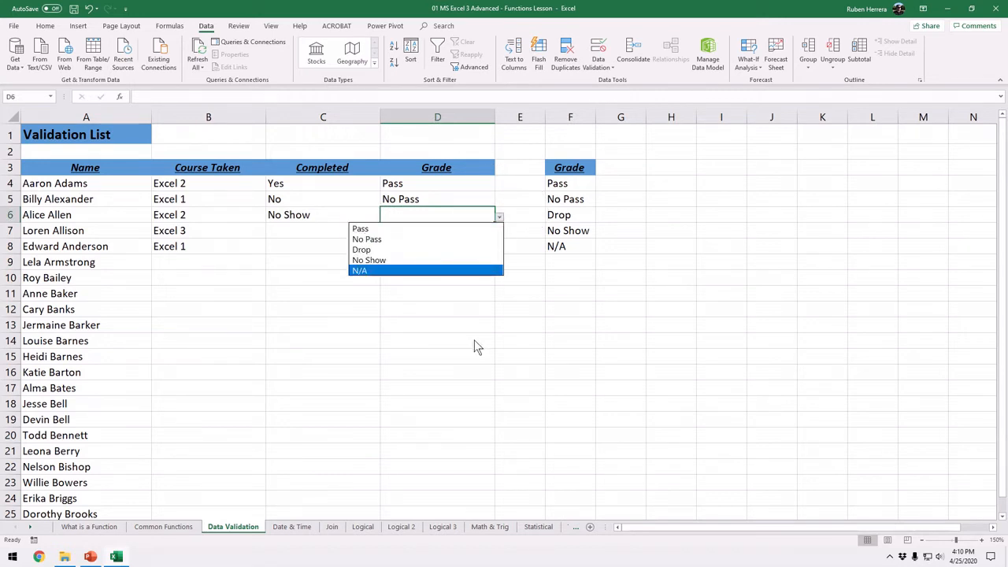
pyautogui.press('Escape')
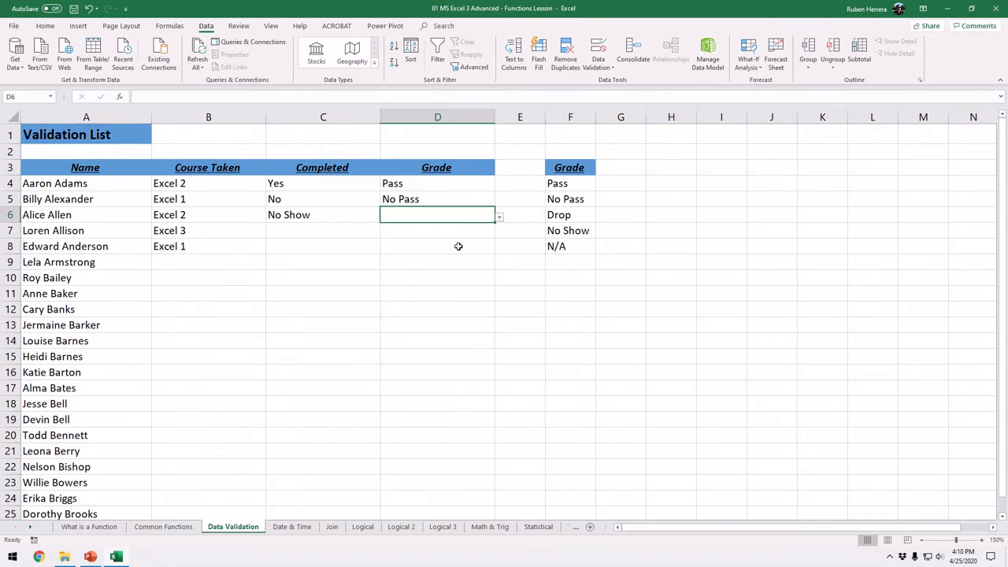
# Step: Clear the entries from D4:D10 in the Grade column
pyautogui.moveTo(429, 184); pyautogui.dragTo(430, 274)
pyautogui.press('Delete')
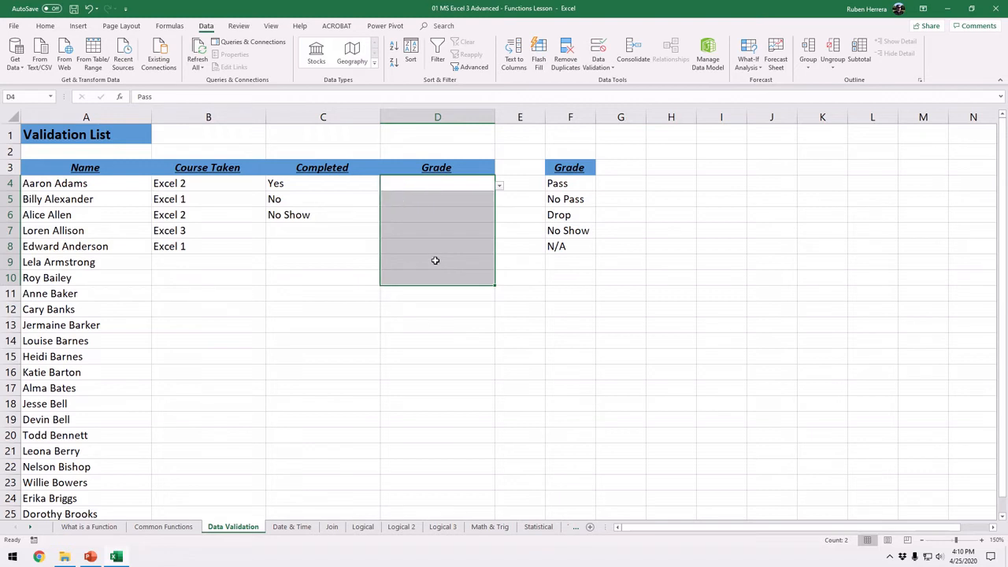
pyautogui.click(425, 201)
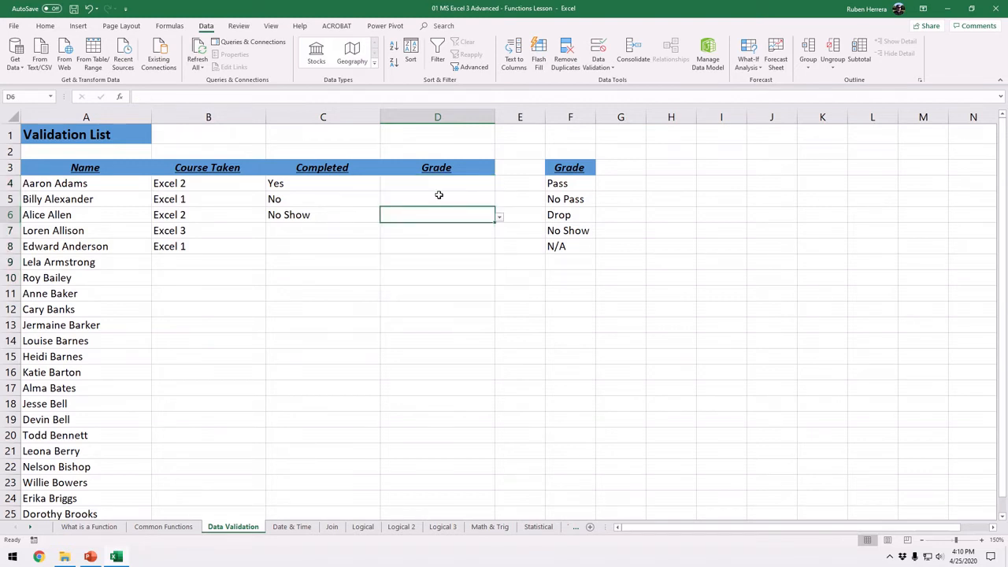
# Step: Examine the validation list in D4 and close it without choosing a grade
pyautogui.click(445, 186)
pyautogui.click(499, 190)
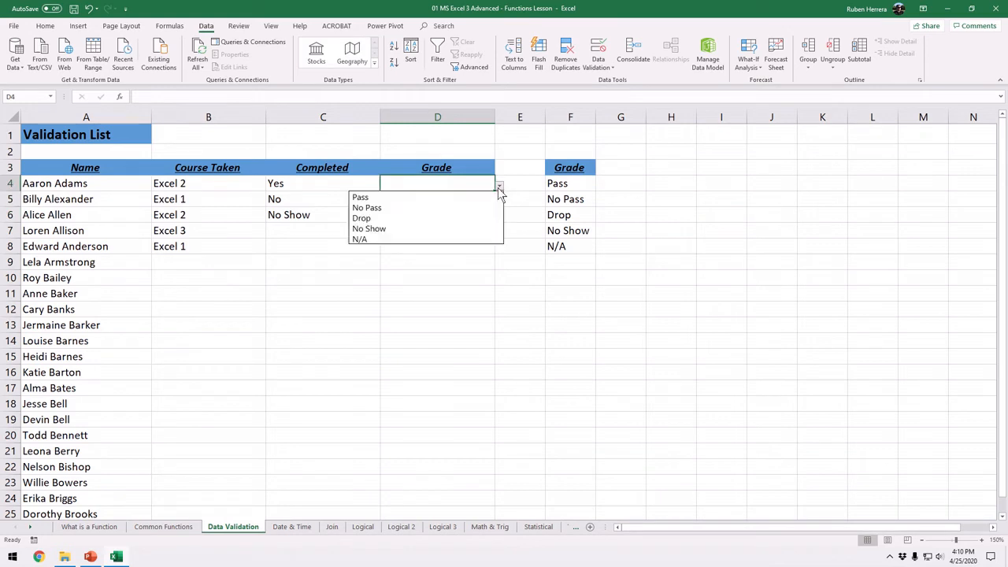
pyautogui.click(499, 189)
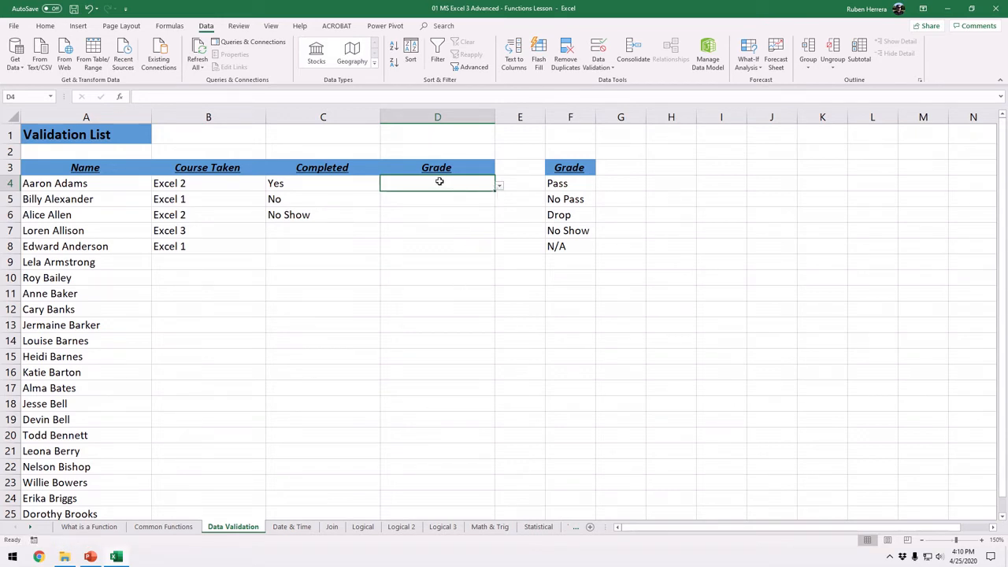
# Step: Examine the Data Validation settings of D4:D17, including the option to clear them, and close them without removing the list
pyautogui.moveTo(438, 181); pyautogui.dragTo(430, 387)
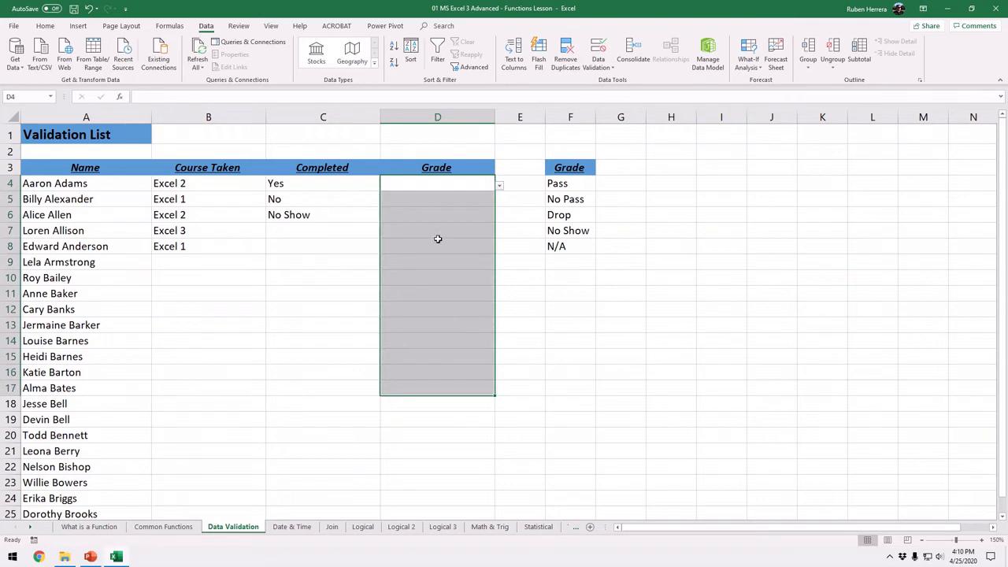
pyautogui.click(604, 68)
pyautogui.click(603, 68)
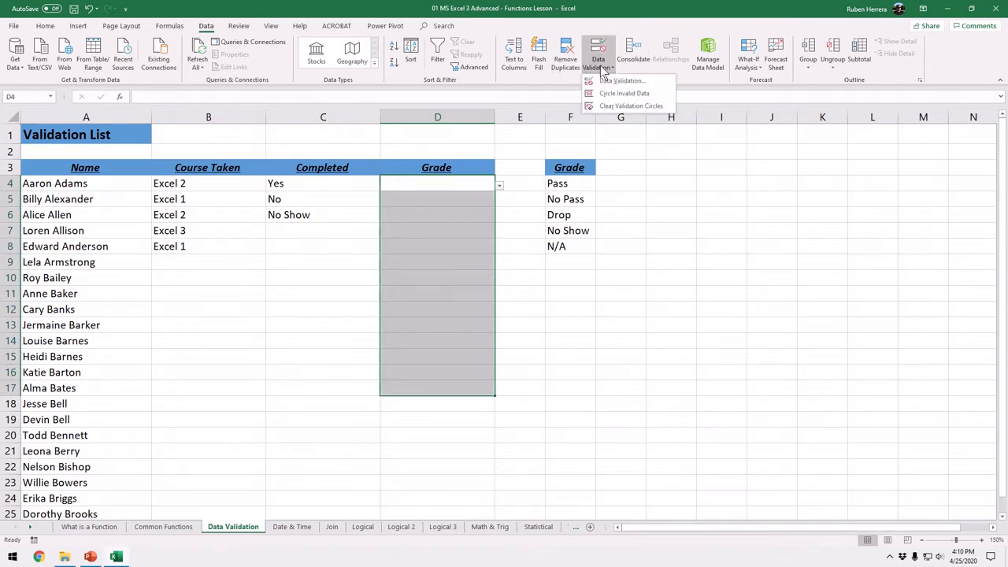
pyautogui.click(648, 80)
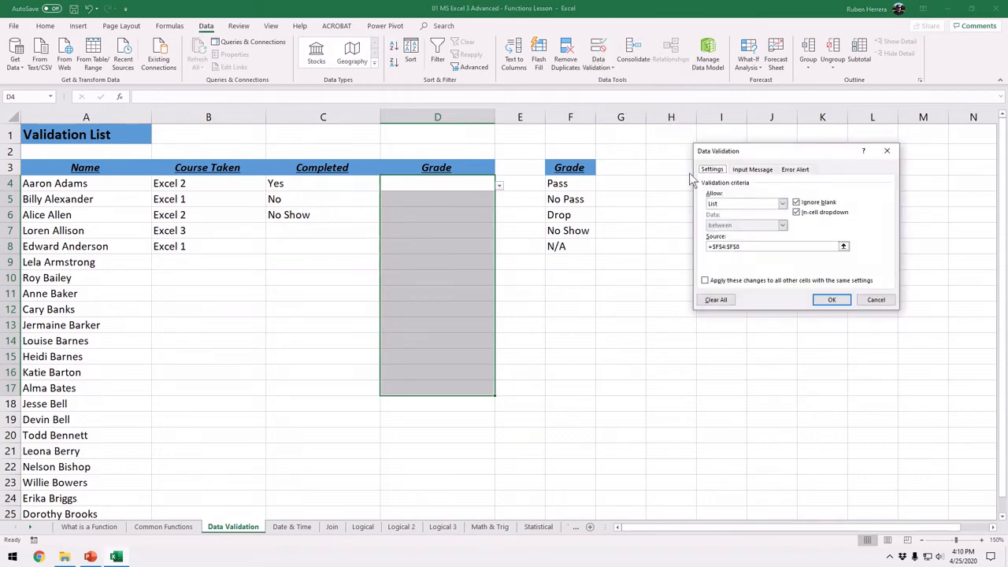
pyautogui.click(717, 300)
pyautogui.click(717, 300)
pyautogui.click(846, 305)
# Step: Examine the Clear options for the selected Grade cells without applying any, and select B1
pyautogui.click(47, 26)
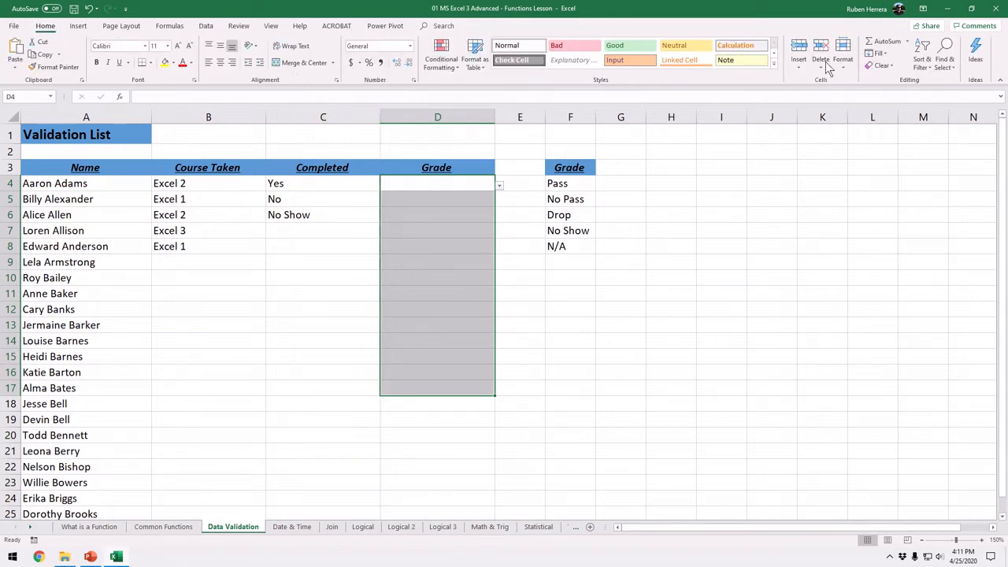
pyautogui.click(882, 67)
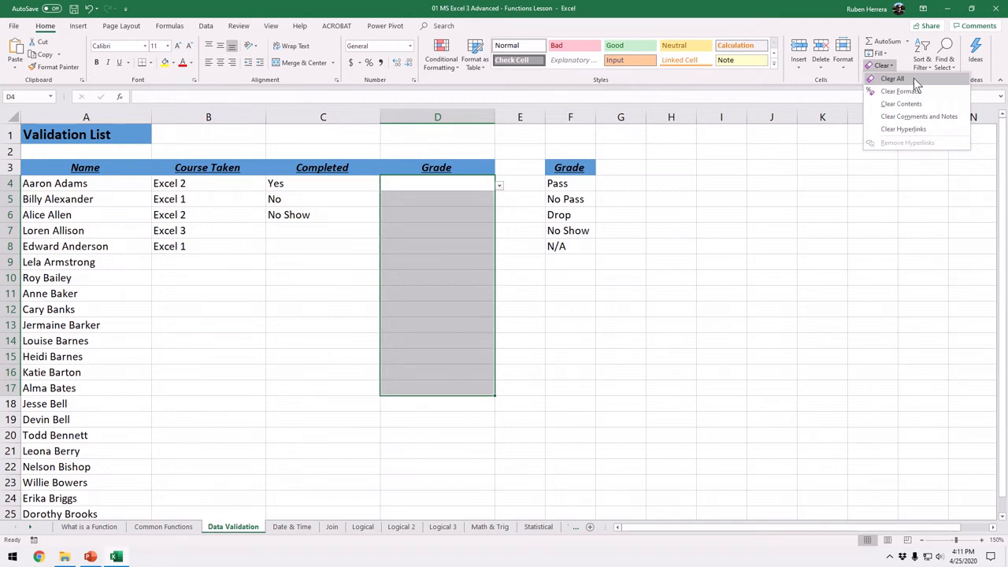
pyautogui.click(220, 131)
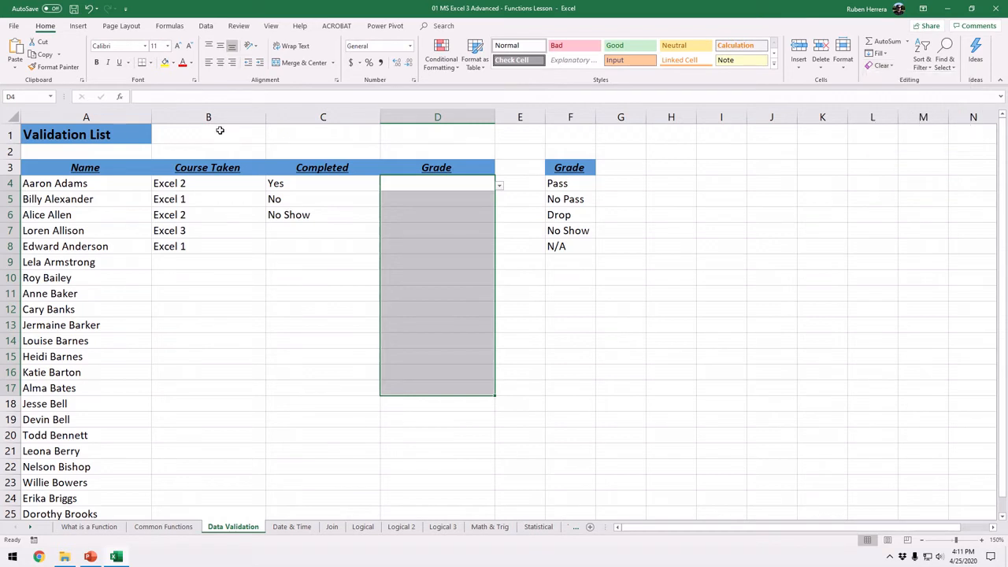
pyautogui.click(217, 133)
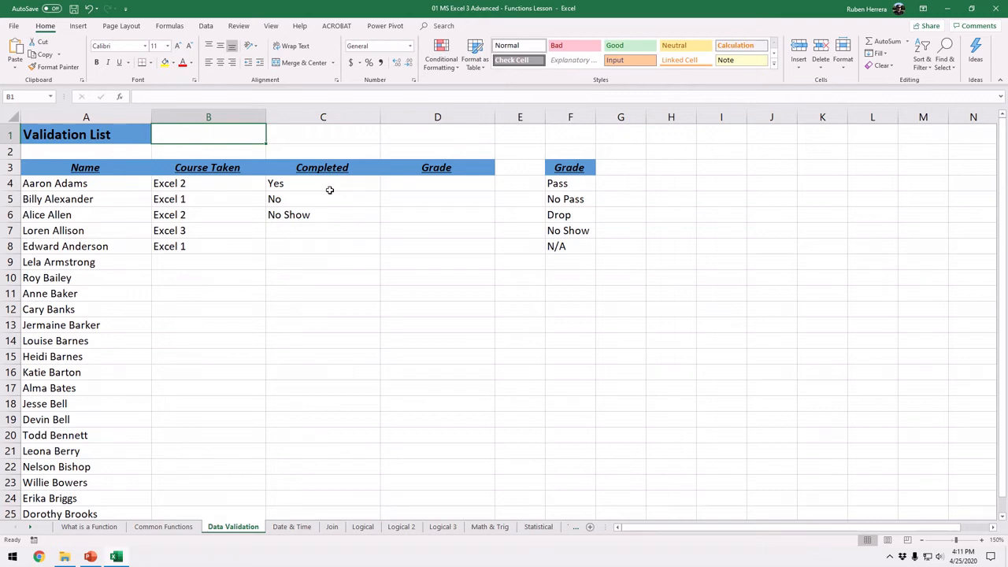
# Step: Open the Date & Time worksheet and enlarge its view to 150%
pyautogui.click(298, 527)
pyautogui.moveTo(466, 7)
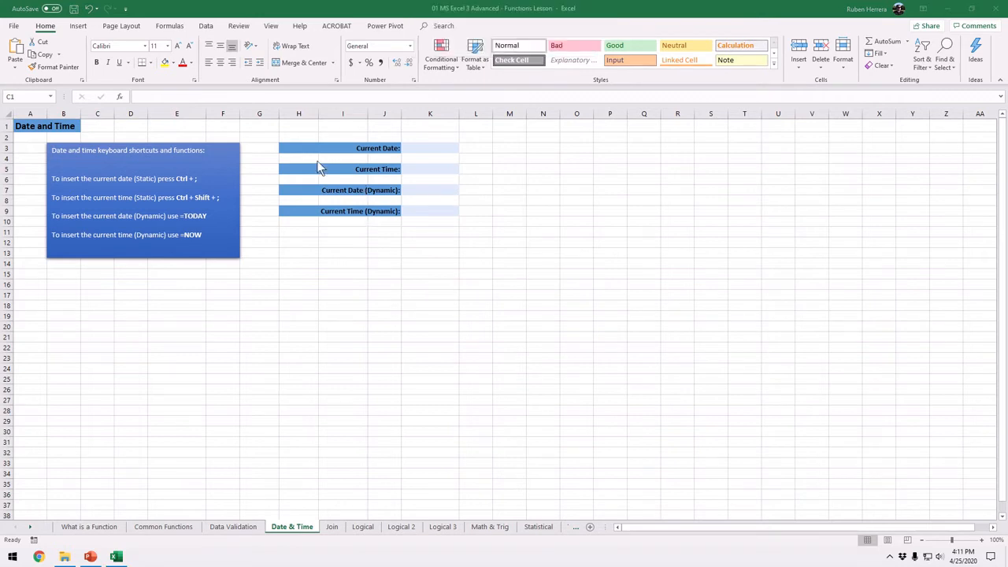
pyautogui.click(981, 540)
pyautogui.click(982, 539)
pyautogui.click(982, 540)
pyautogui.click(982, 540)
pyautogui.click(982, 539)
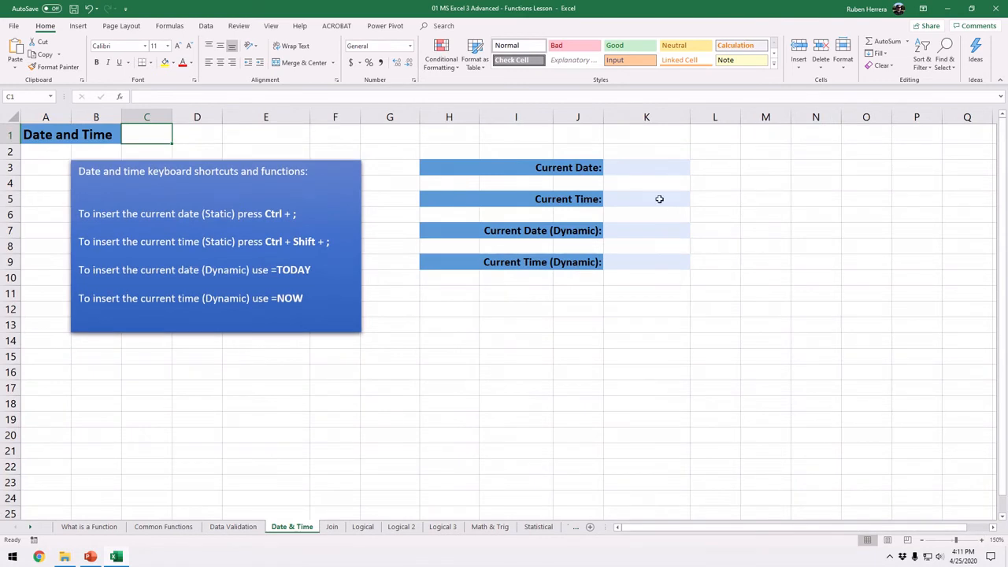
pyautogui.click(649, 167)
pyautogui.click(642, 209)
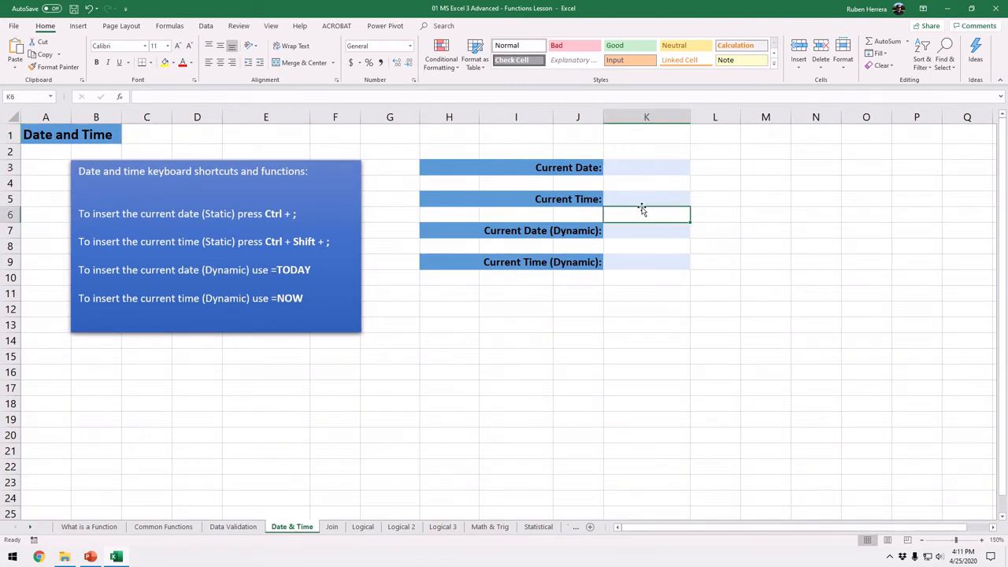
pyautogui.click(639, 198)
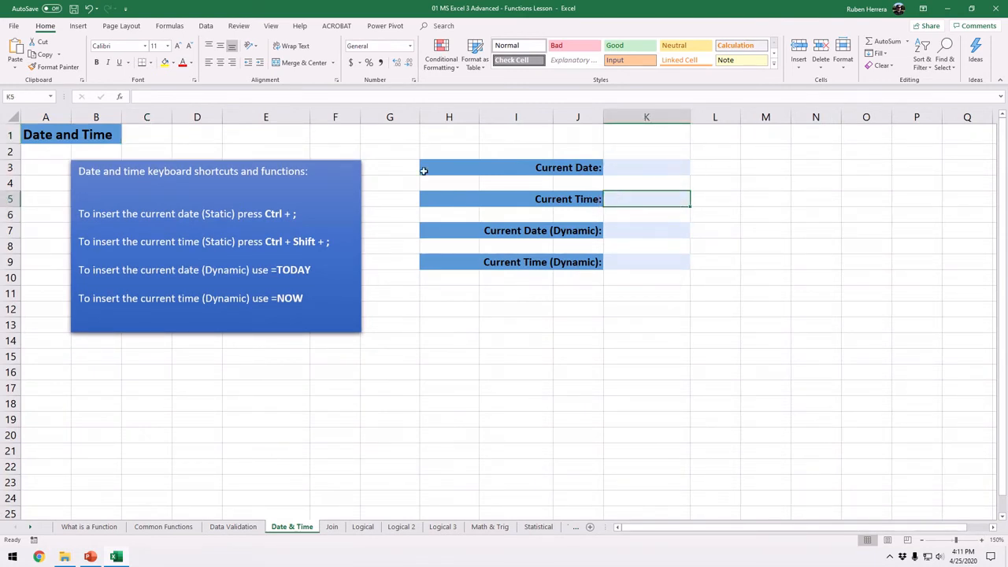
pyautogui.press('ctrl')
pyautogui.press('ctrl')
pyautogui.press('ctrl')
pyautogui.press('ctrl')
pyautogui.press('ctrl')
pyautogui.press('ctrl')
# Step: Insert the current date as a static value in K3, beside Current Date
pyautogui.click(635, 168)
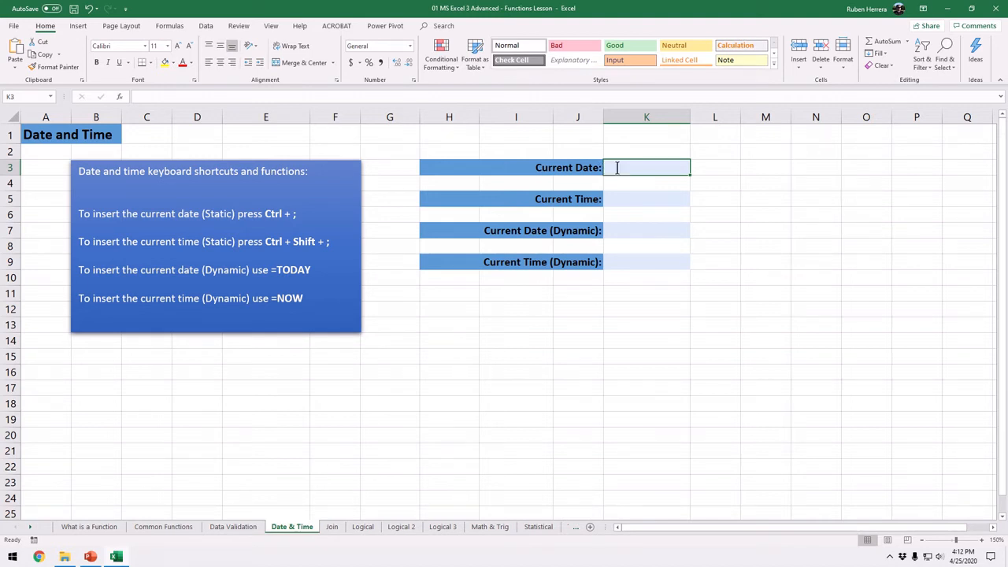
pyautogui.hotkey('ctrl', ';')
pyautogui.press('Return')
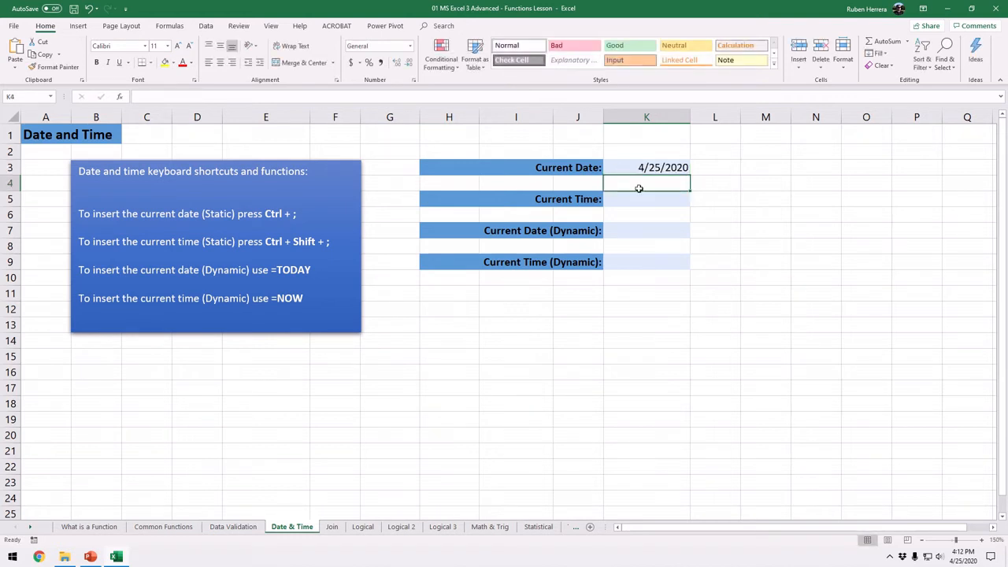
# Step: Insert the current time as a static value in K5, beside Current Time
pyautogui.click(641, 197)
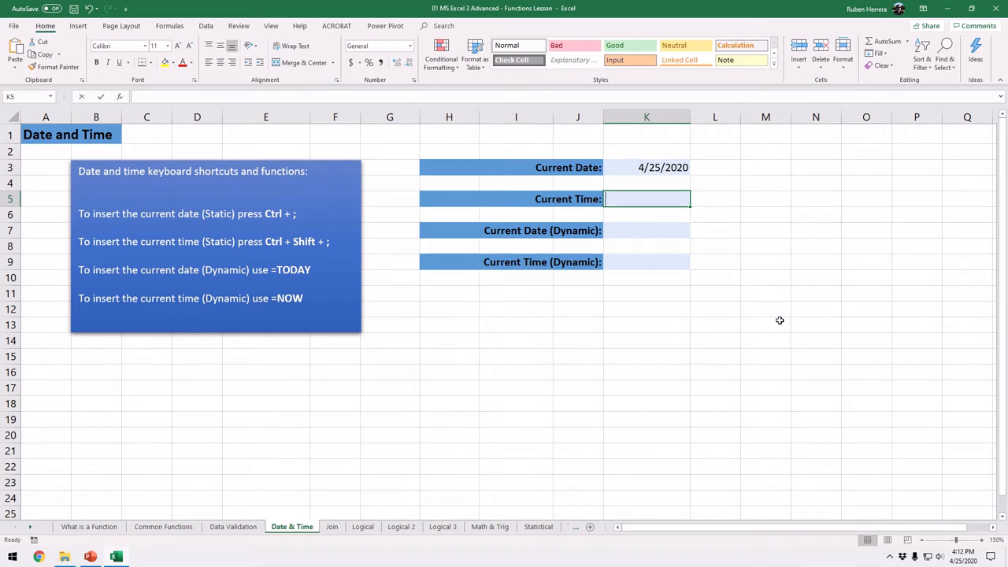
pyautogui.hotkey('ctrl', 'shift', ';')
pyautogui.press('Return')
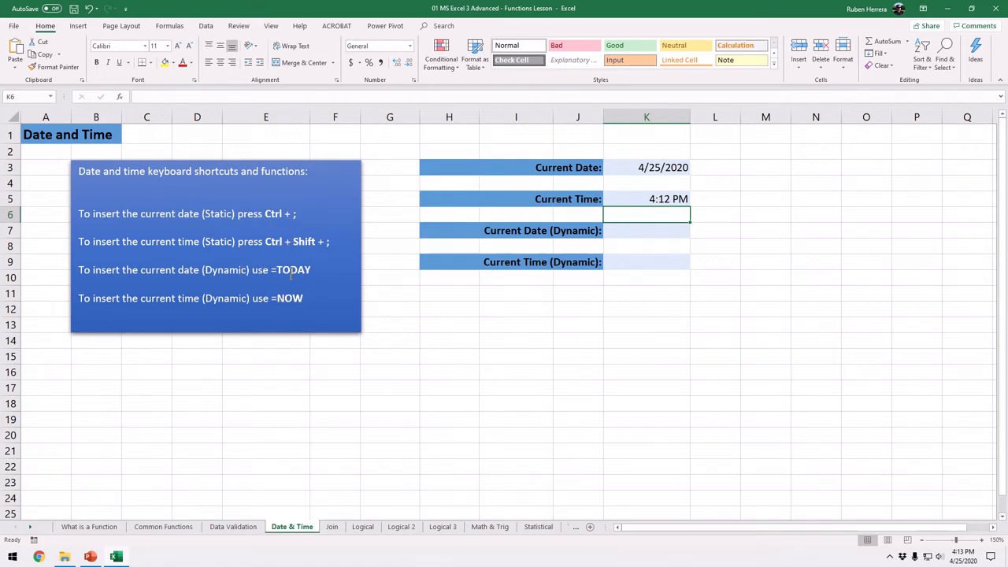
# Step: Enter the formula =TODAY() in K7, beside Current Date (Dynamic)
pyautogui.click(641, 233)
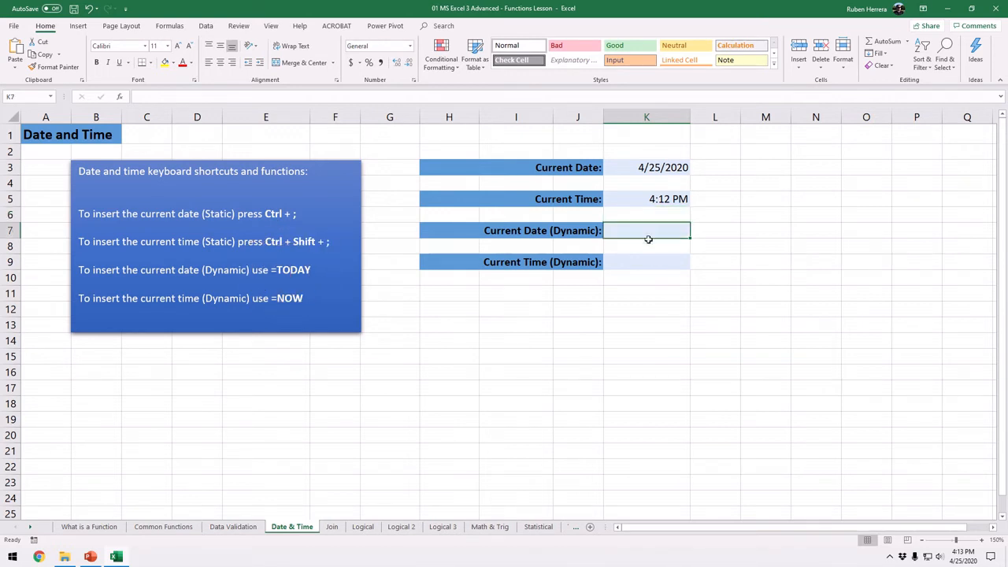
pyautogui.write('=')
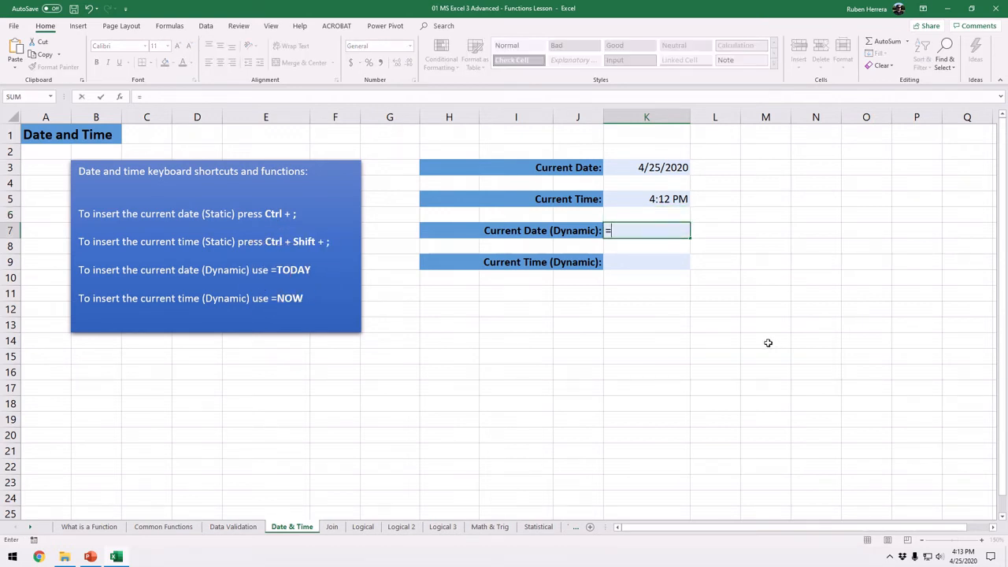
pyautogui.write('to')
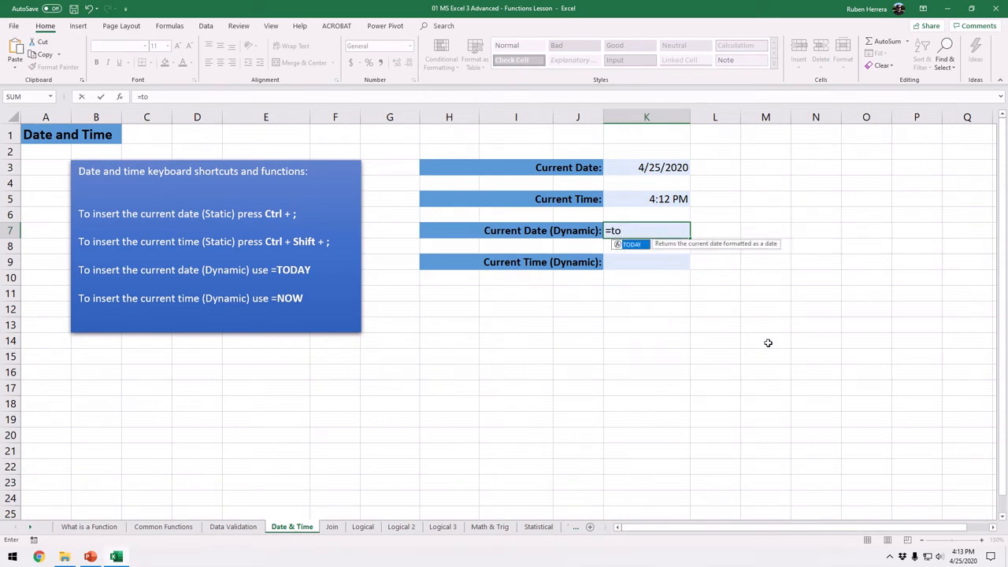
pyautogui.press('Tab')
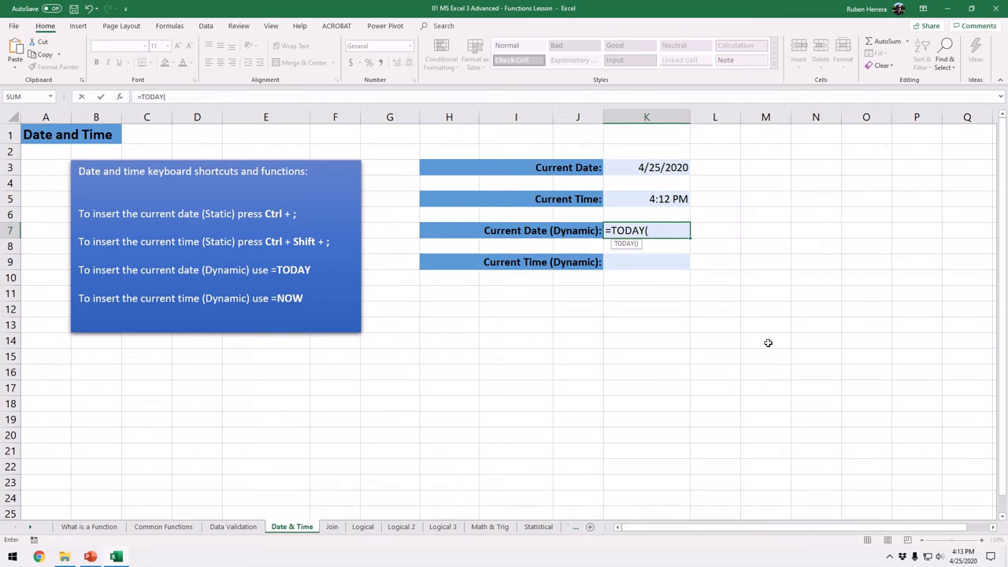
pyautogui.write(')')
pyautogui.press('Return')
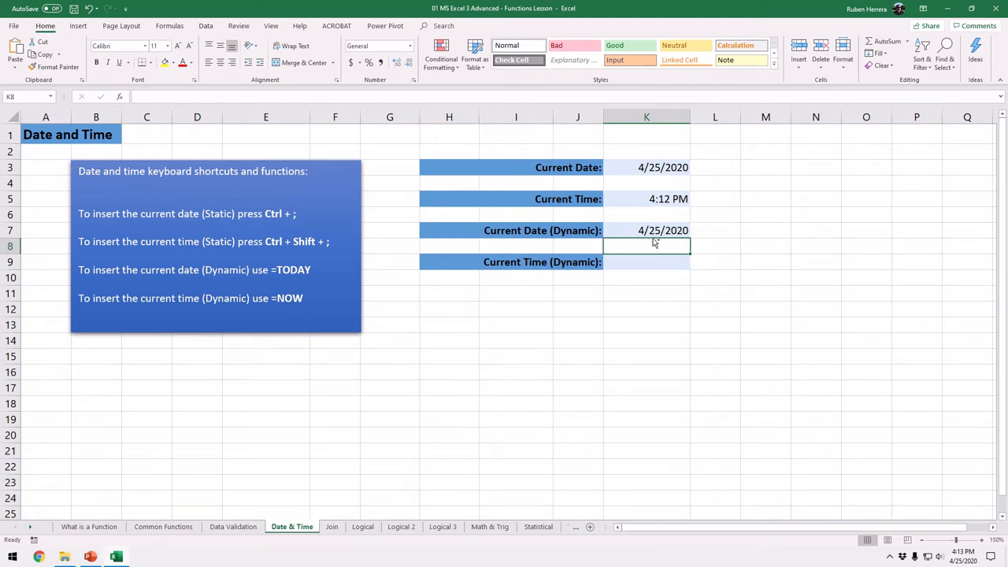
# Step: Enter the formula =NOW() in K9, beside Current Time (Dynamic)
pyautogui.click(653, 243)
pyautogui.click(653, 243)
pyautogui.click(651, 265)
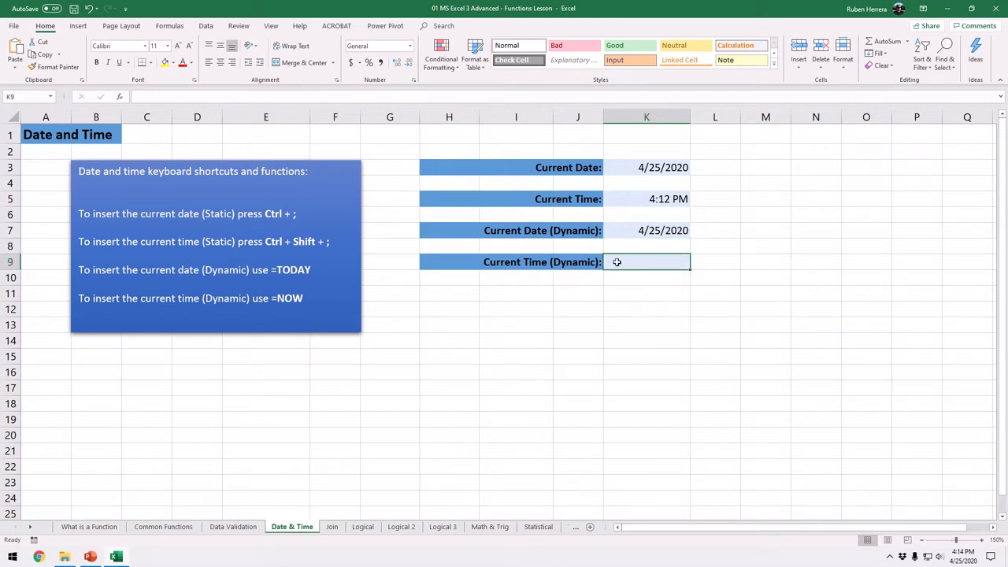
pyautogui.write('=no')
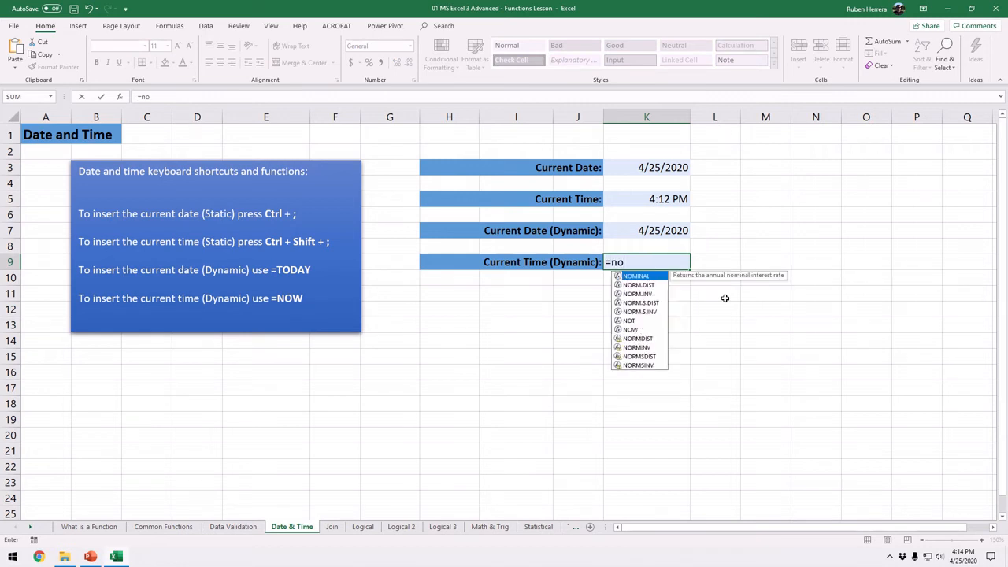
pyautogui.press('Down')
pyautogui.press('Down')
pyautogui.press('Down')
pyautogui.press('Down')
pyautogui.press('Down')
pyautogui.press('Down')
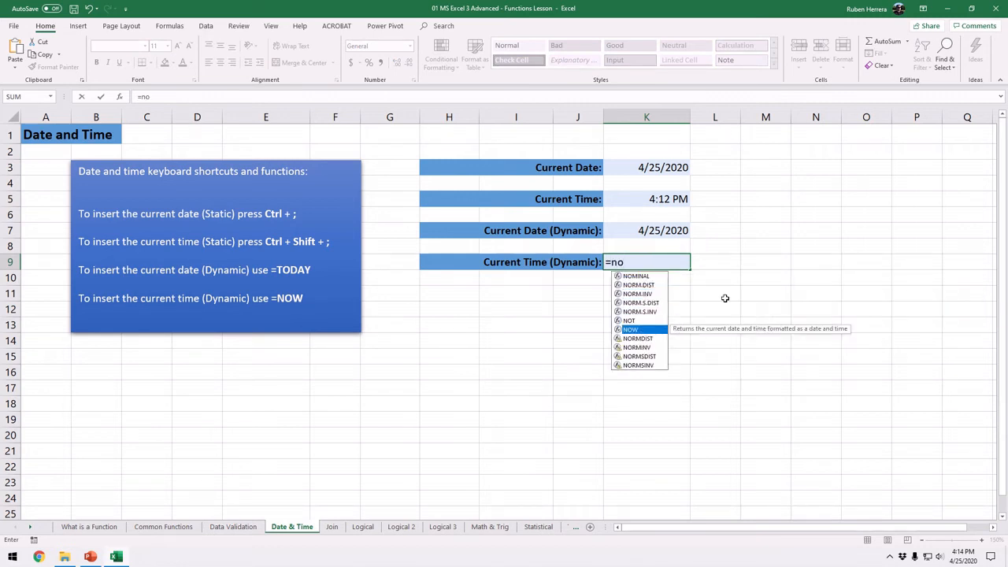
pyautogui.press('Tab')
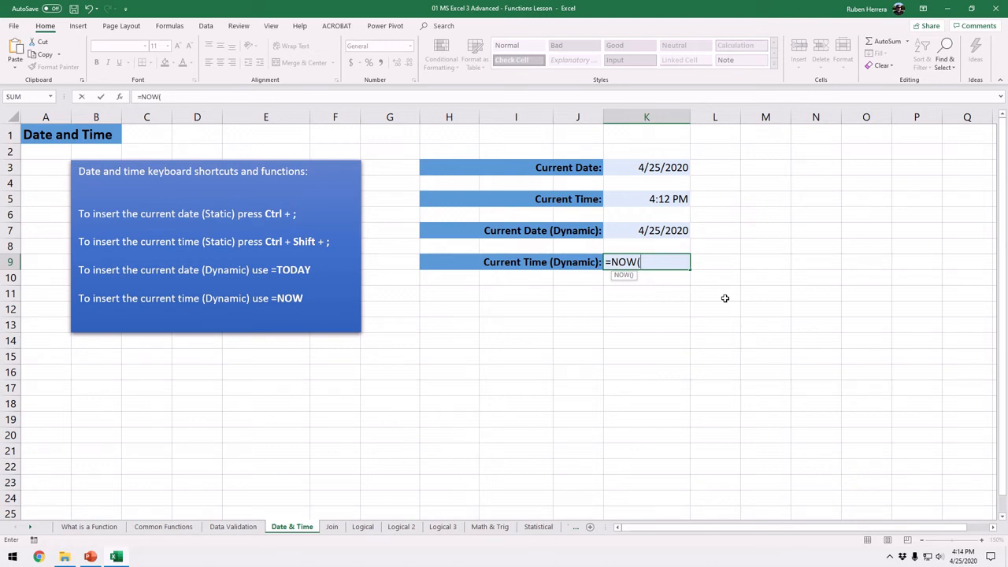
pyautogui.write(')')
pyautogui.press('Return')
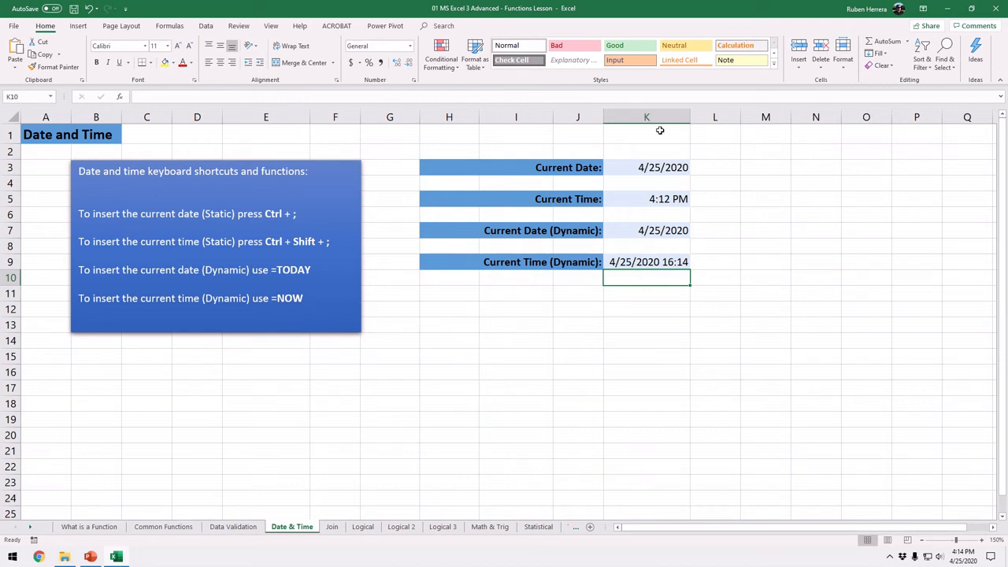
# Step: Apply the custom number format h:mm to K9 so the NOW formula displays only the time
pyautogui.click(646, 261)
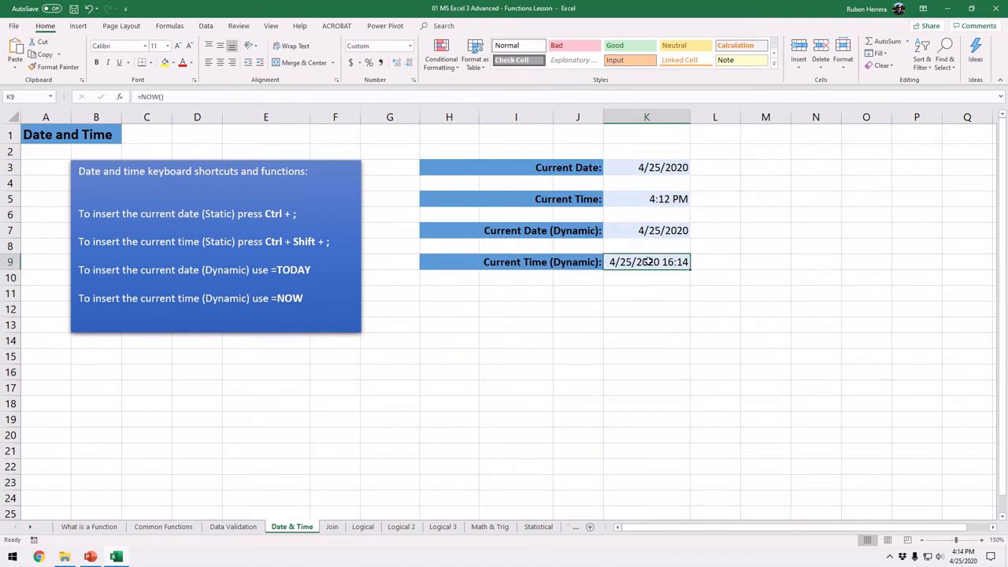
pyautogui.click(410, 47)
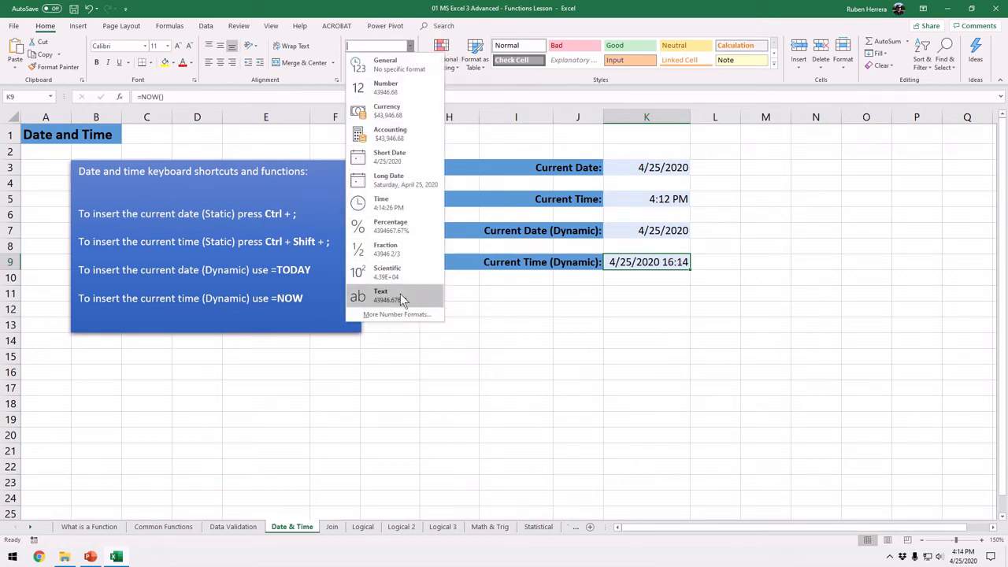
pyautogui.click(406, 315)
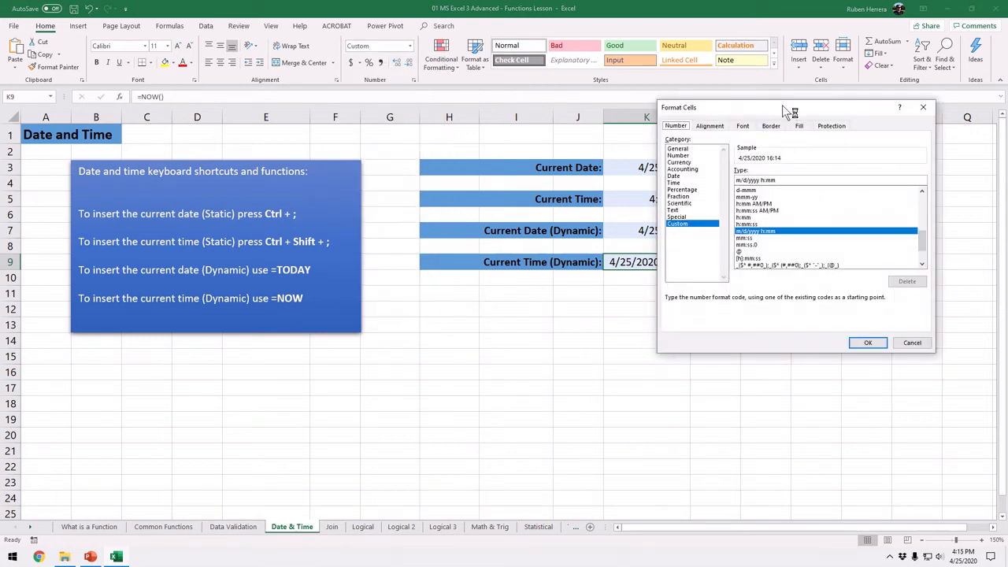
pyautogui.moveTo(785, 107); pyautogui.dragTo(664, 117)
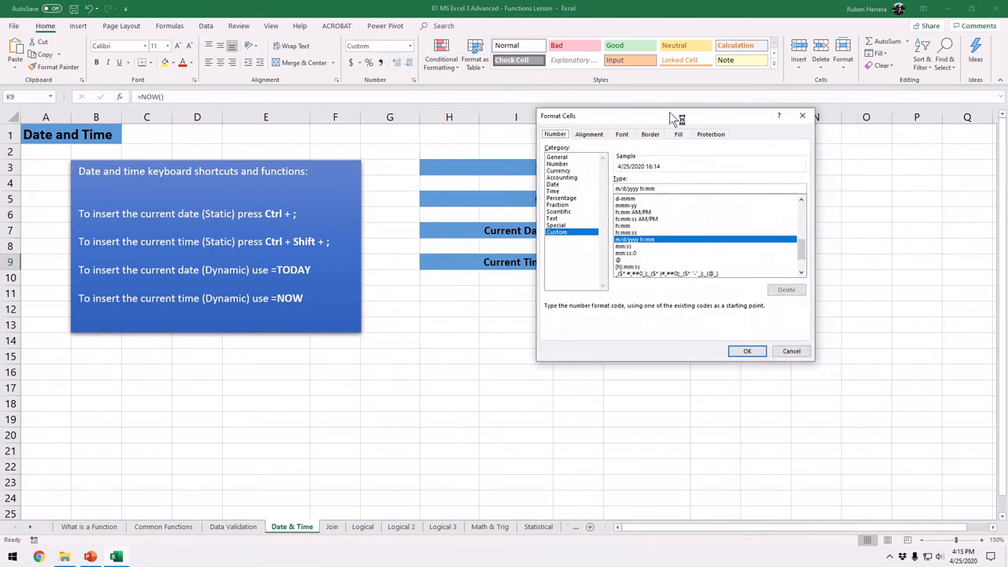
pyautogui.click(639, 227)
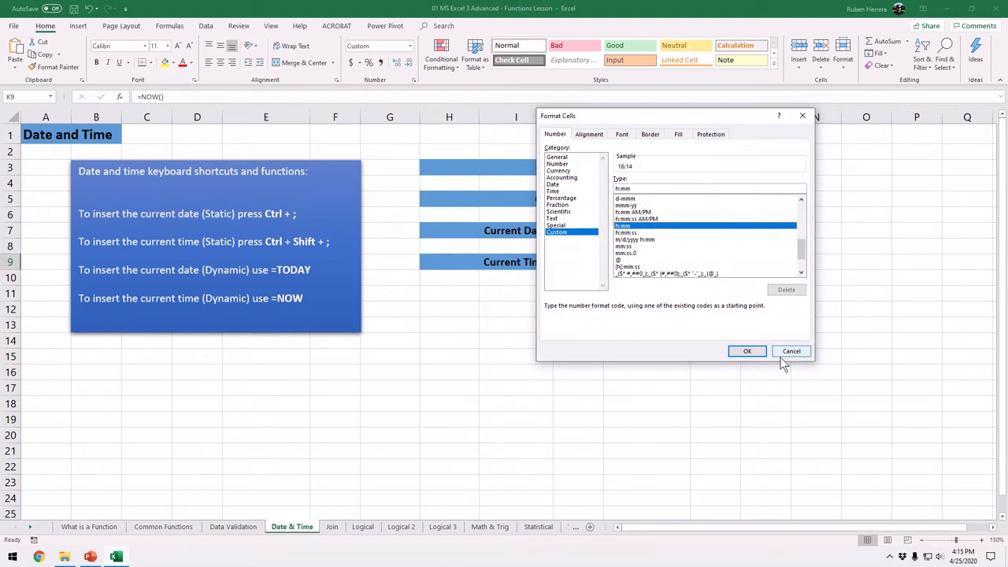
pyautogui.click(753, 351)
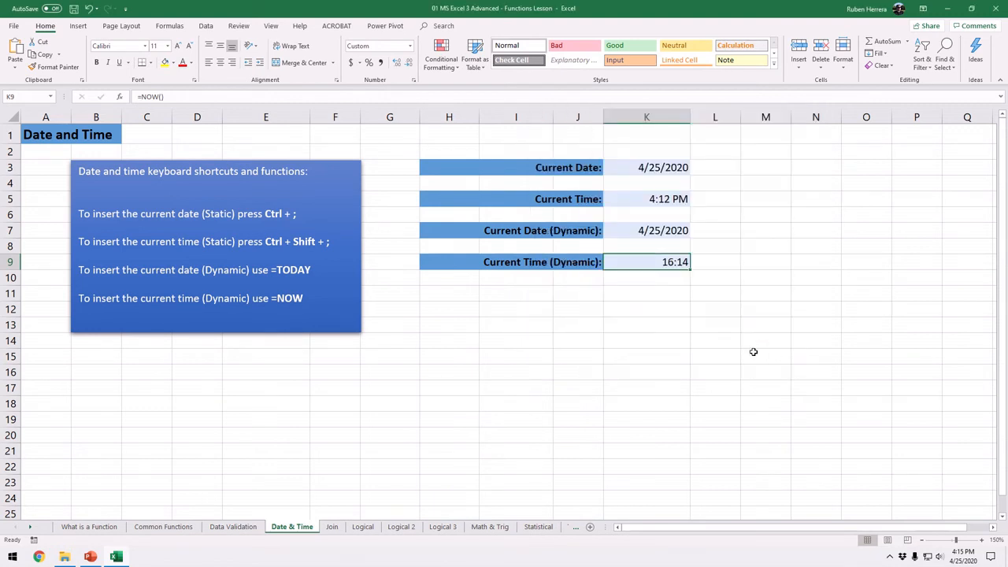
pyautogui.click(653, 282)
pyautogui.click(637, 261)
pyautogui.click(642, 280)
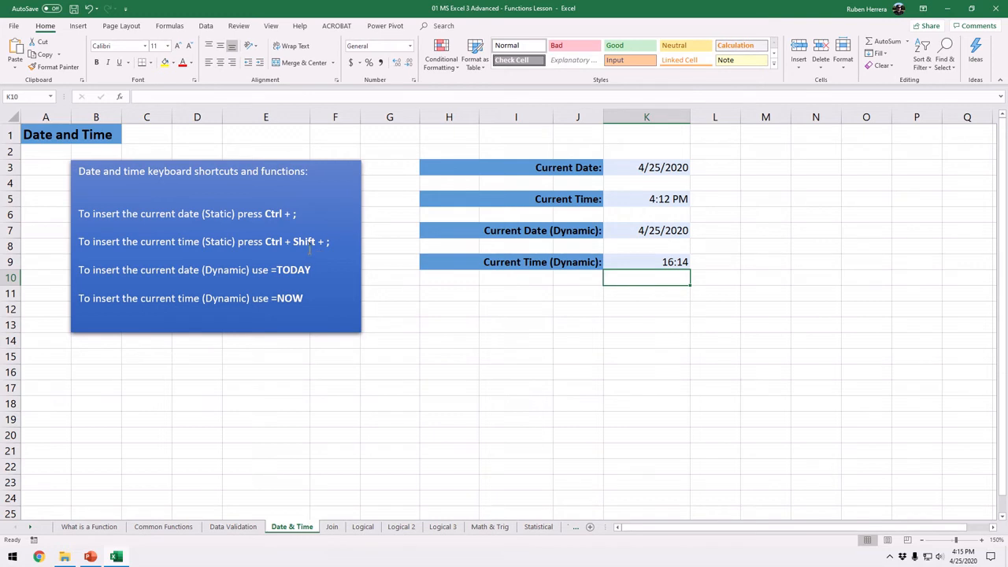
pyautogui.click(149, 139)
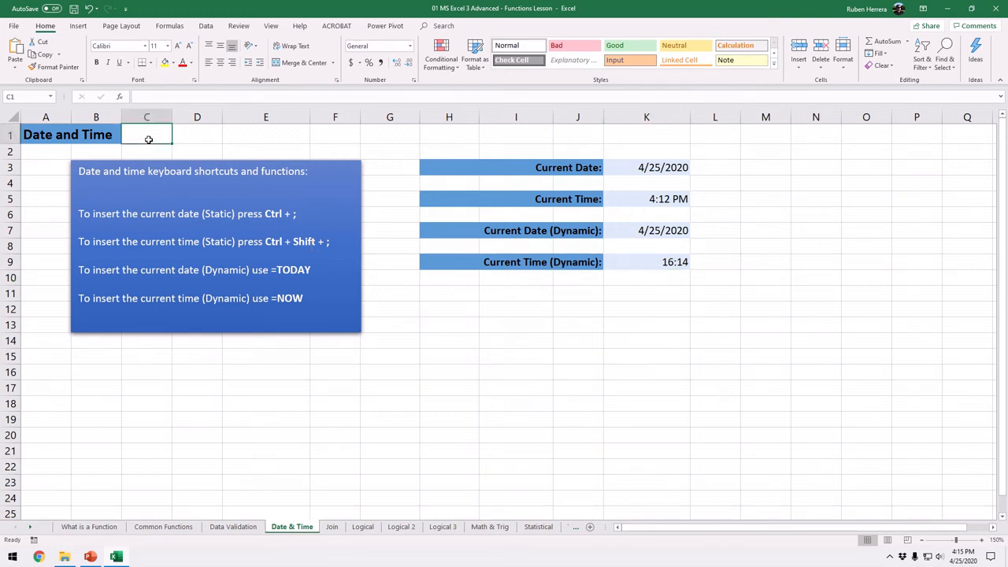
# Step: Switch to the Join worksheet
pyautogui.click(336, 529)
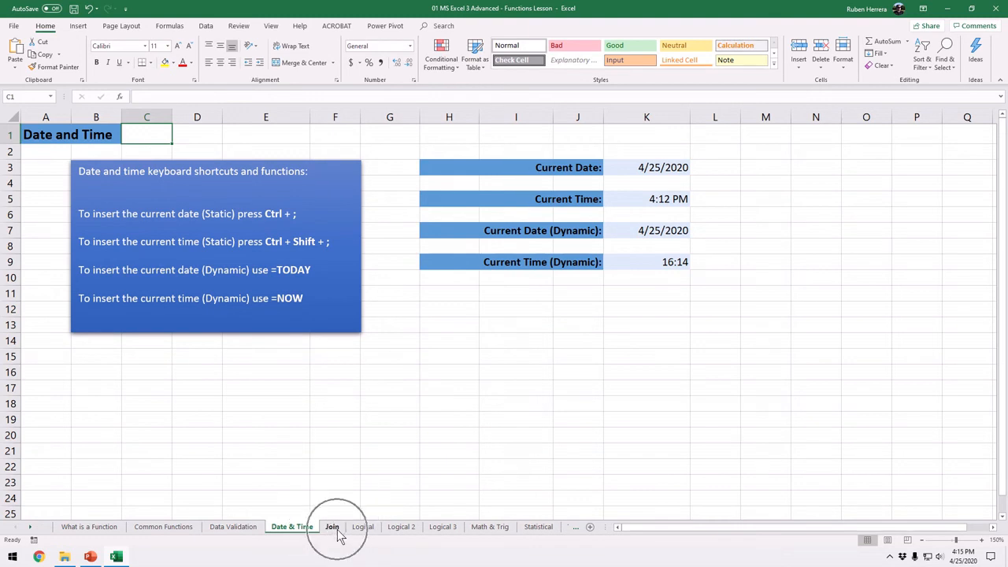
pyautogui.click(333, 527)
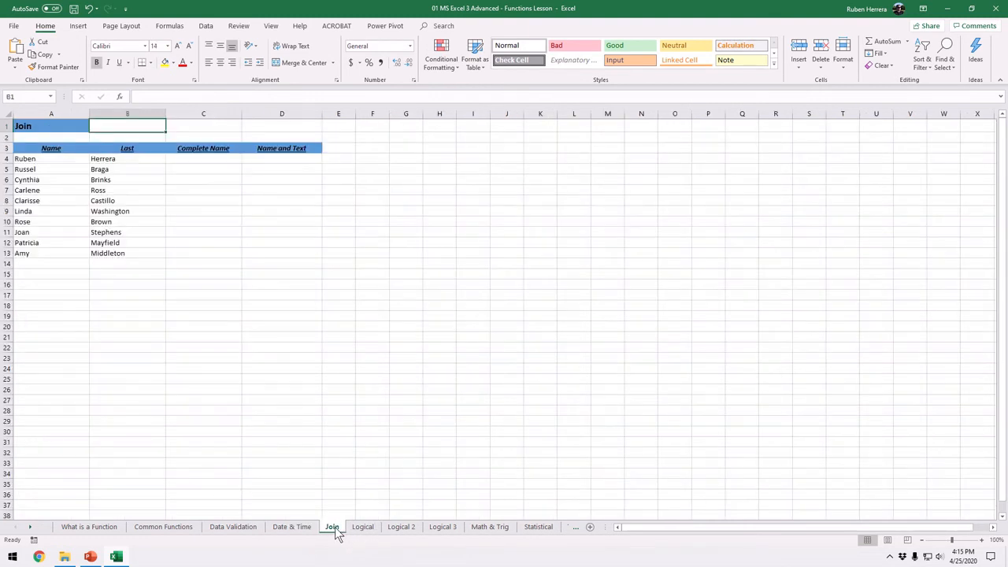
pyautogui.click(334, 528)
pyautogui.click(982, 541)
pyautogui.click(982, 541)
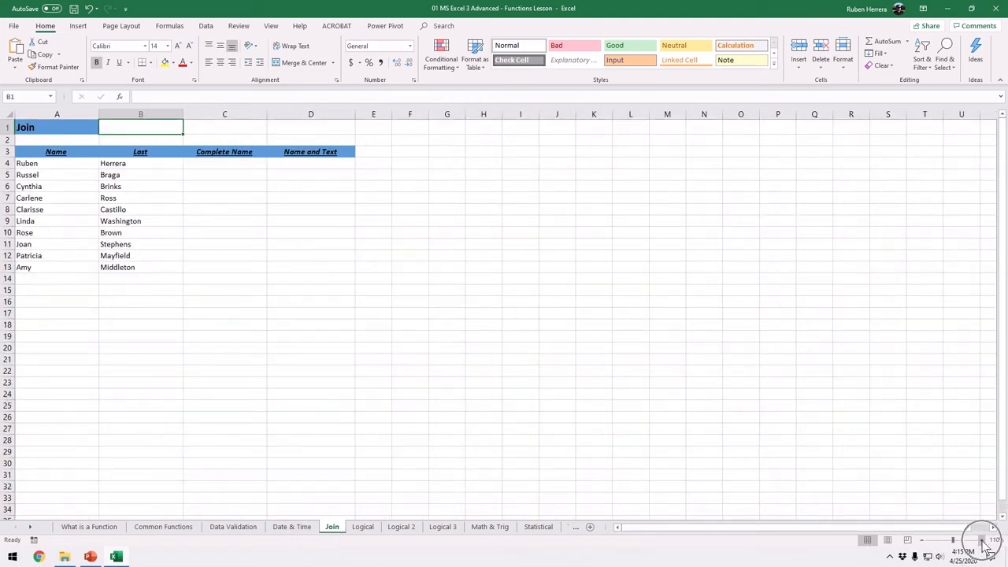
pyautogui.click(982, 541)
pyautogui.click(982, 541)
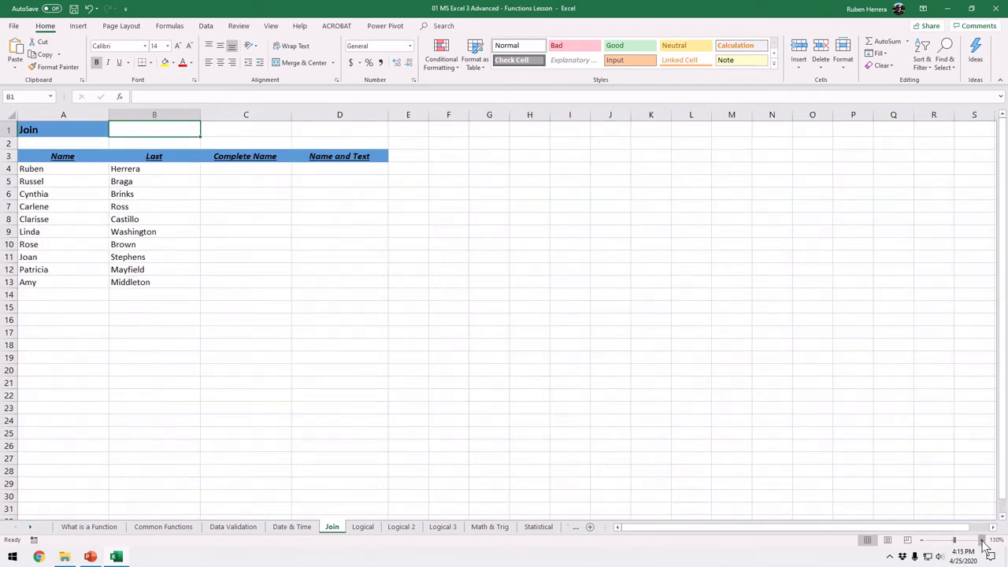
pyautogui.click(271, 184)
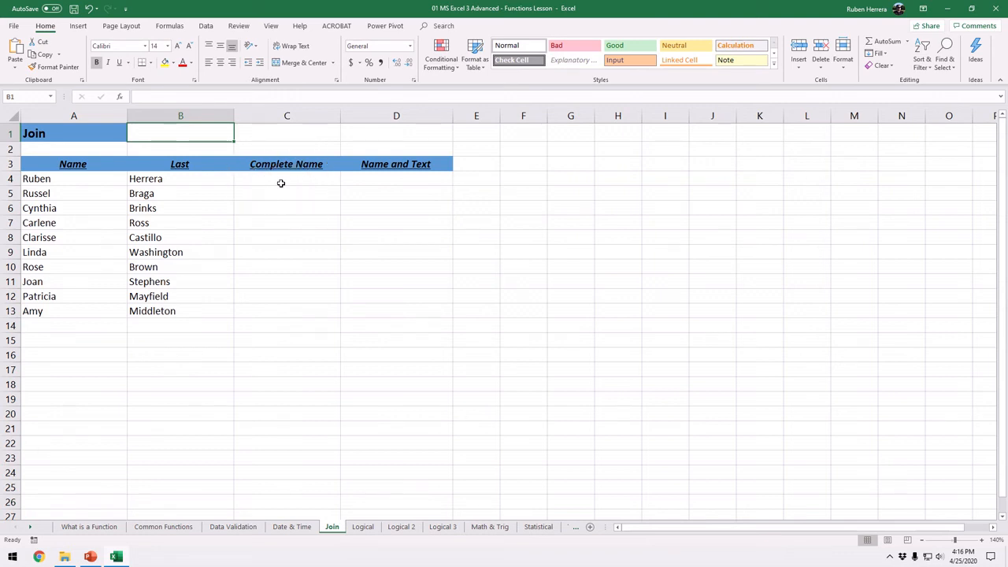
pyautogui.write('=')
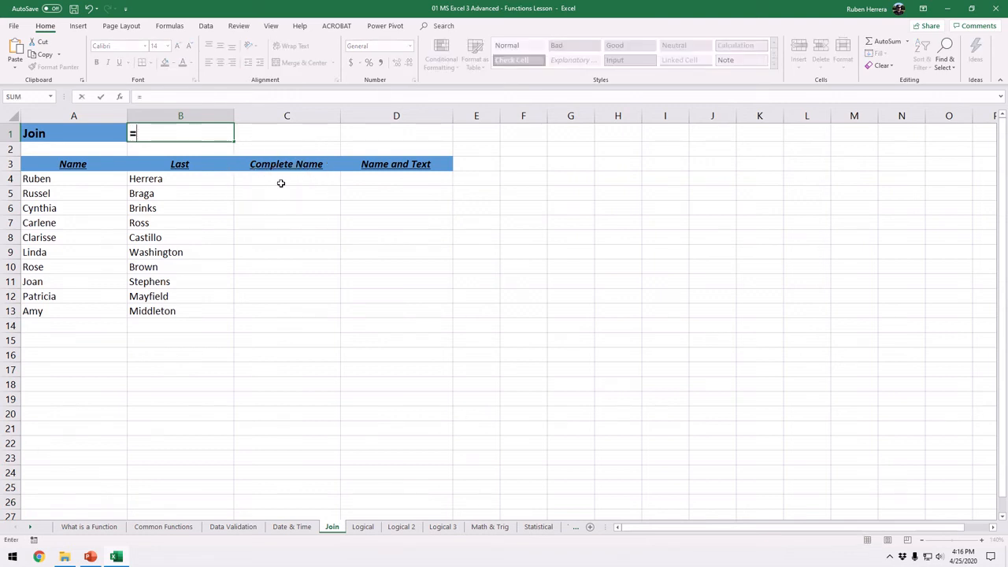
pyautogui.press('Escape')
# Step: Enter the formula =A4&B4 in C4, under Complete Name, to join the first and last names
pyautogui.click(272, 181)
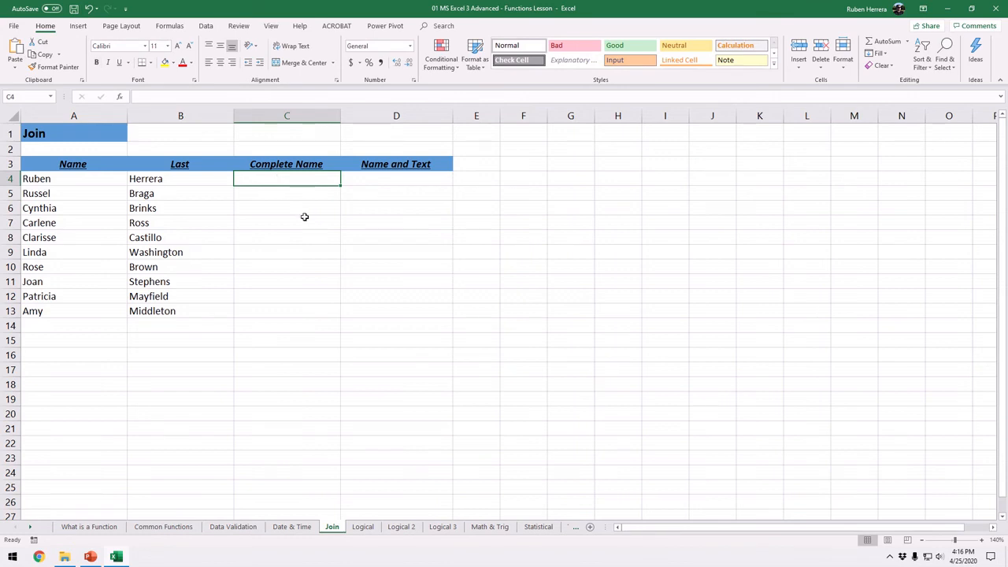
pyautogui.write('=')
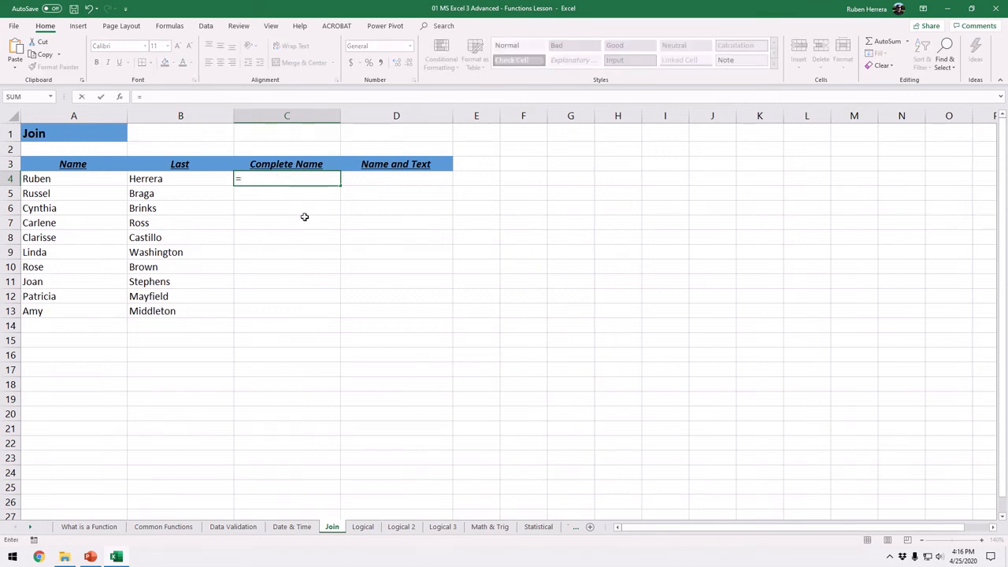
pyautogui.click(87, 184)
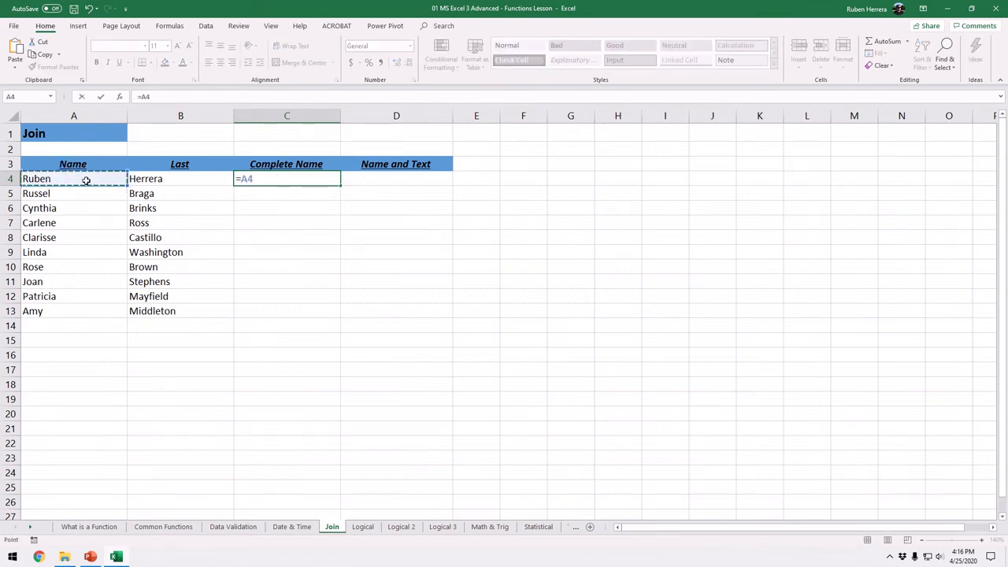
pyautogui.click(85, 184)
pyautogui.click(87, 181)
pyautogui.write('&')
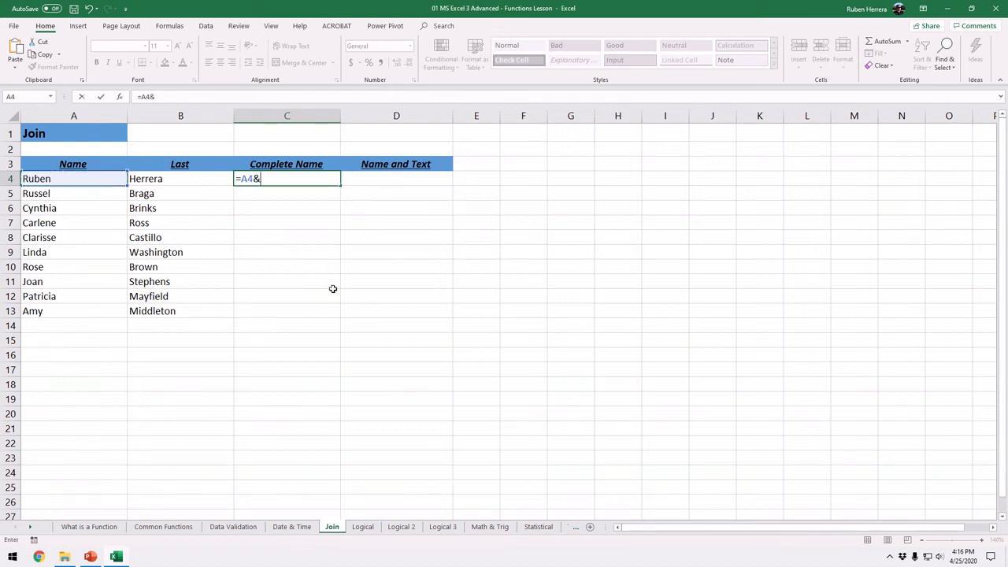
pyautogui.click(203, 181)
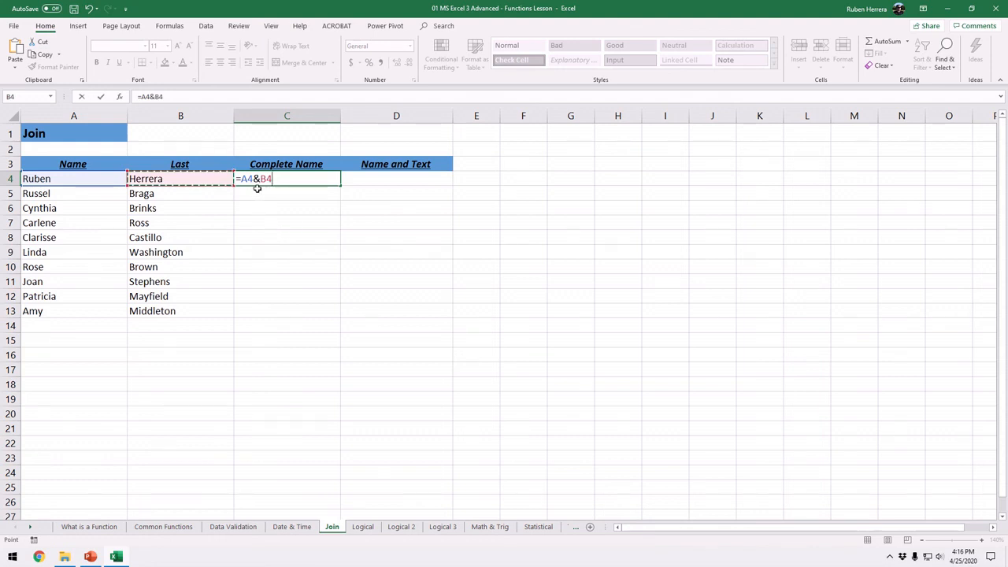
pyautogui.press('Return')
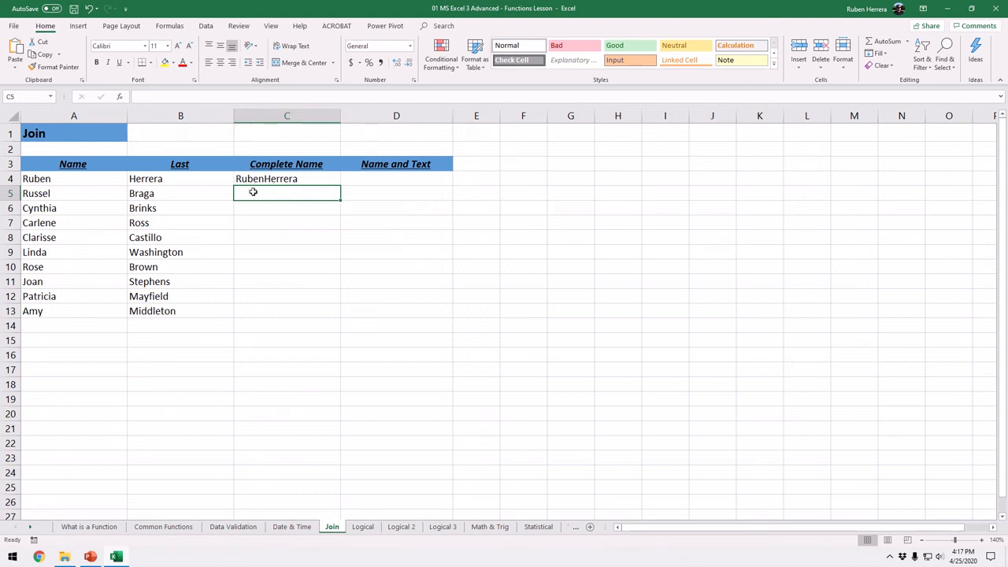
# Step: Edit the C4 formula to =A4&" "&B4 so a space separates the first and last names
pyautogui.click(284, 180)
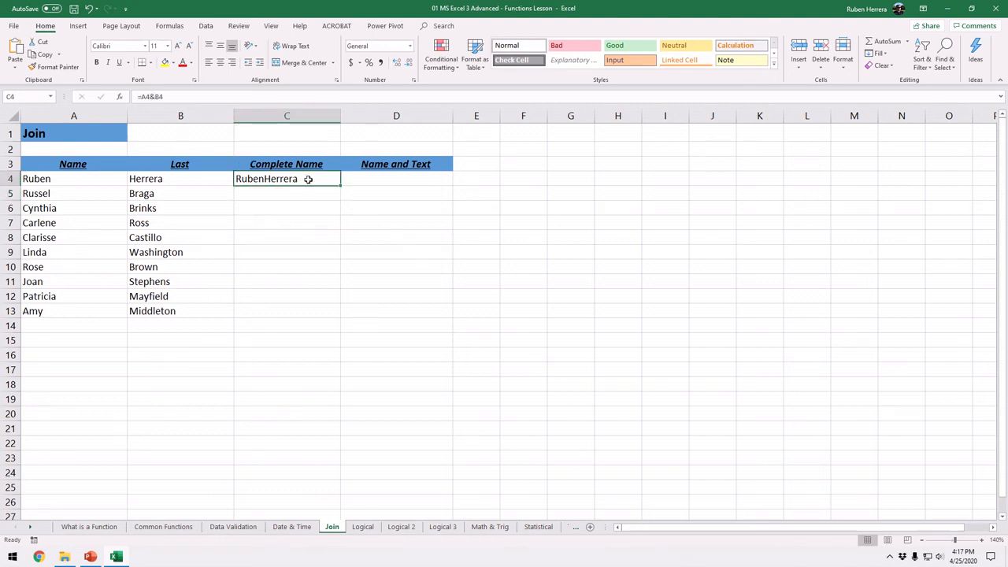
pyautogui.doubleClick(307, 180)
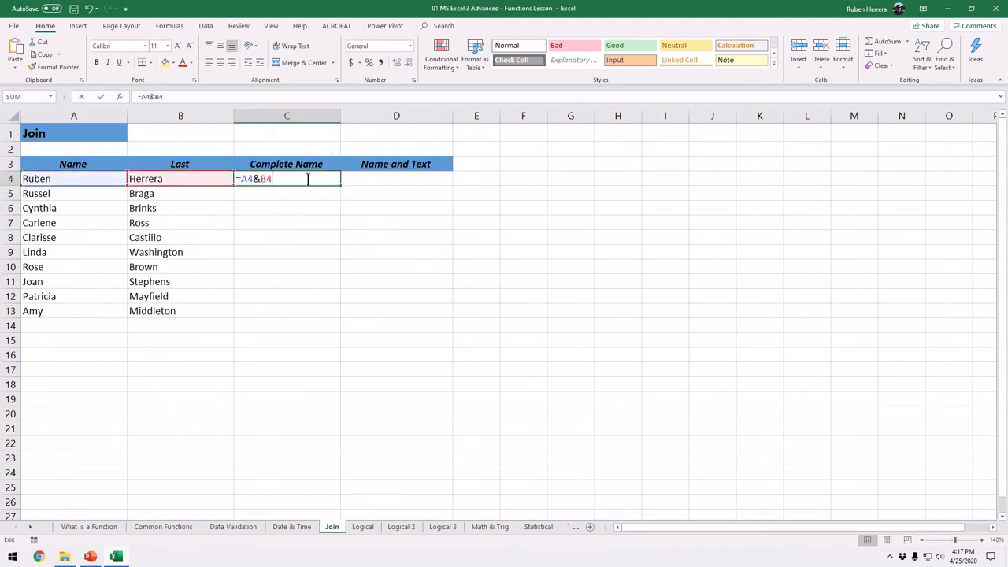
pyautogui.click(261, 179)
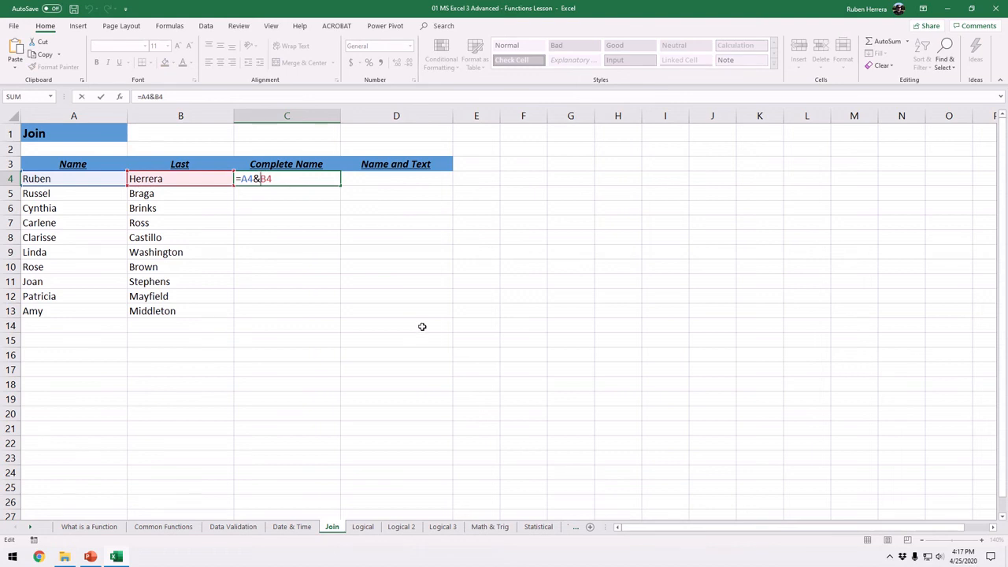
pyautogui.write('" "')
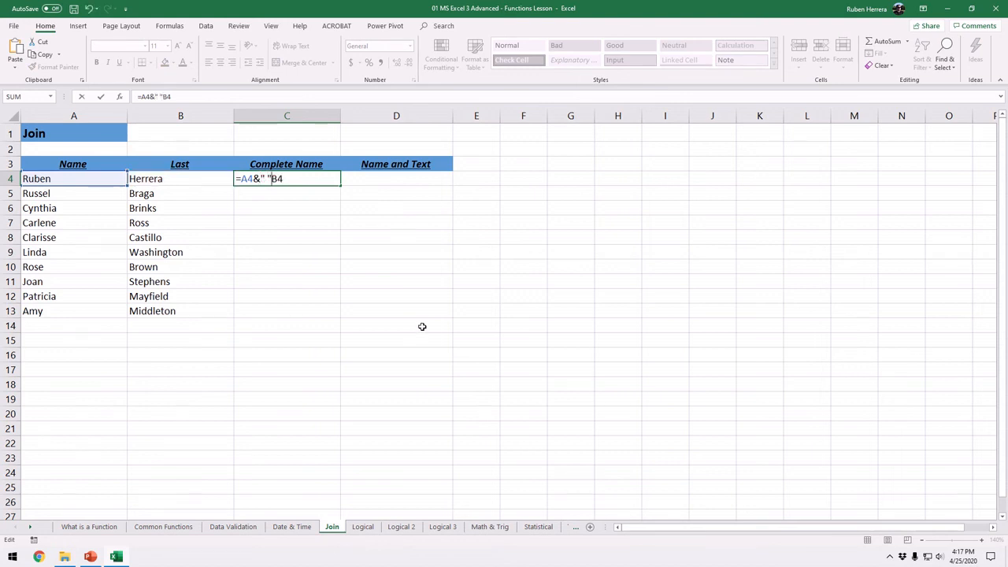
pyautogui.write('&')
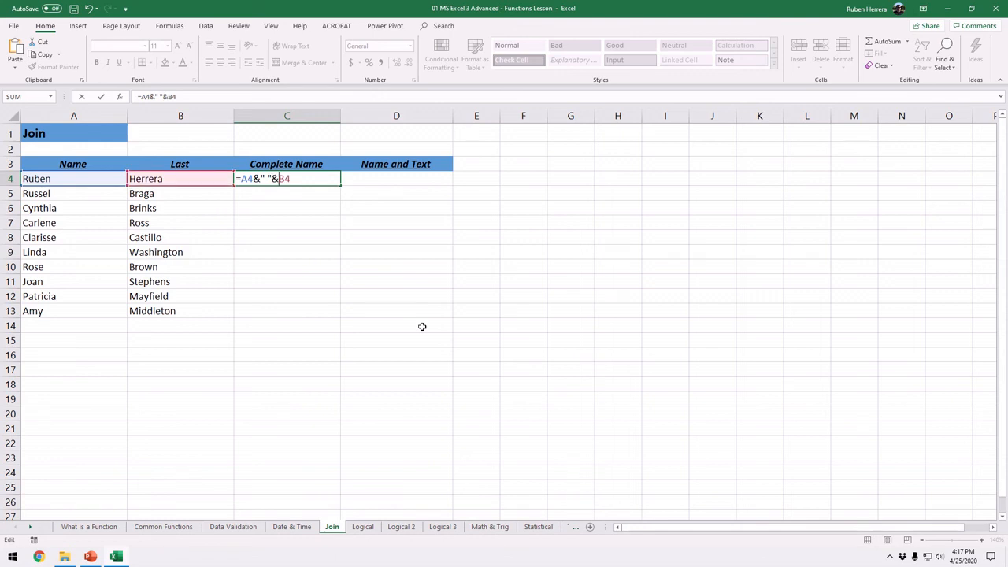
pyautogui.click(253, 187)
pyautogui.click(254, 186)
pyautogui.click(278, 184)
pyautogui.click(252, 188)
pyautogui.click(278, 189)
pyautogui.press('Return')
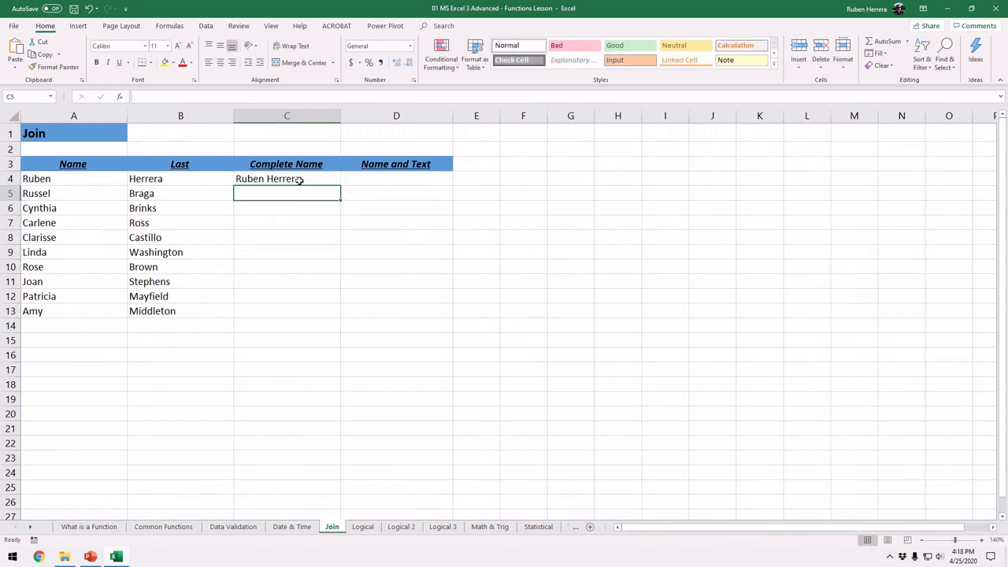
# Step: Fill the C4 formula down the Complete Name column through C13
pyautogui.click(329, 181)
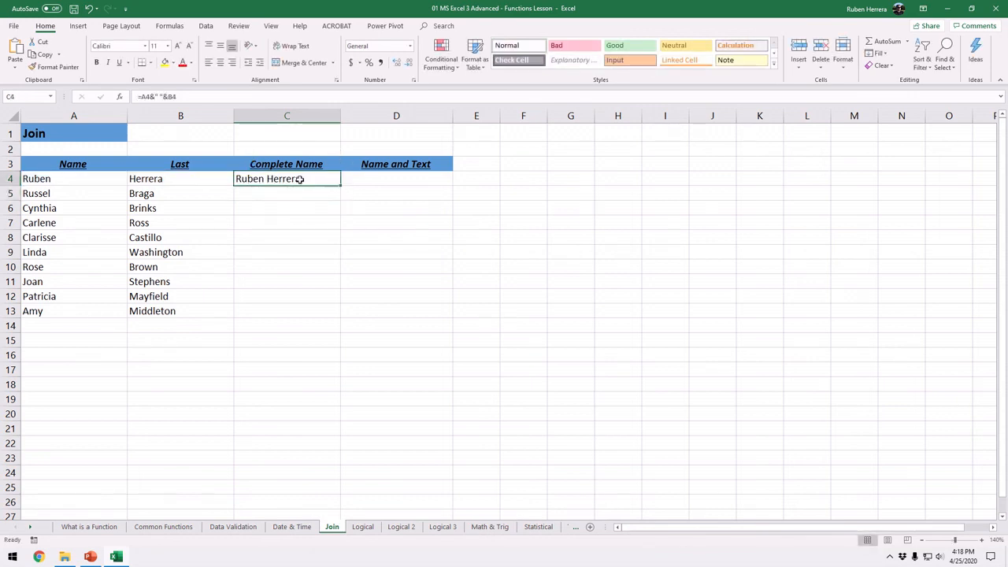
pyautogui.doubleClick(341, 186)
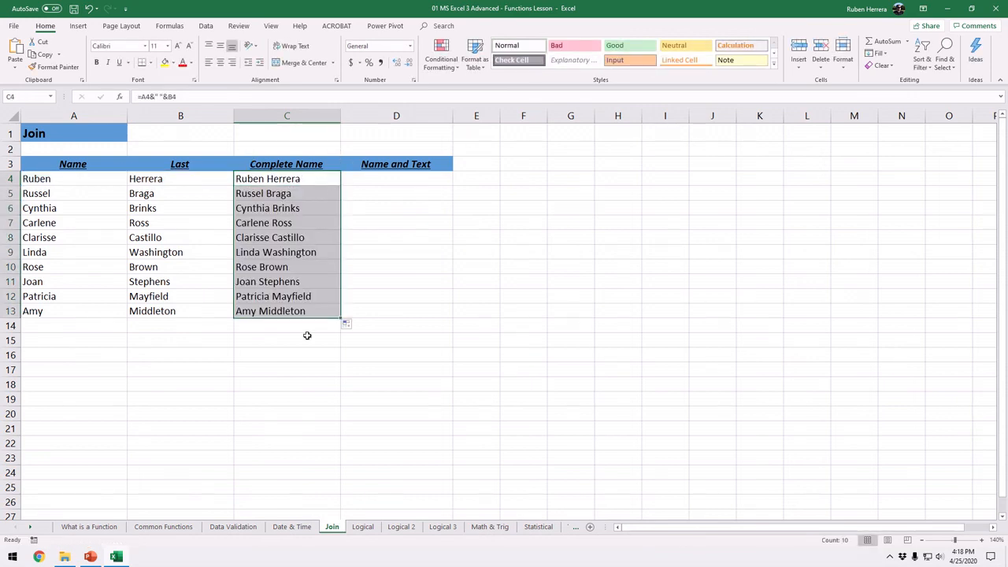
pyautogui.click(392, 179)
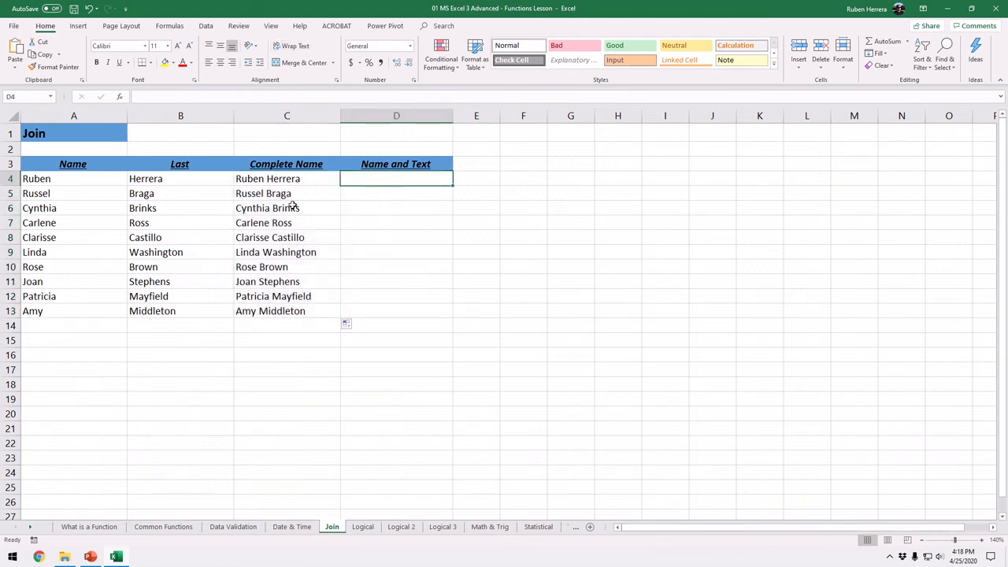
# Step: Enter the formula =B4&", "&A4 in D4, under Name and Text, to join last and first names with a comma
pyautogui.doubleClick(296, 179)
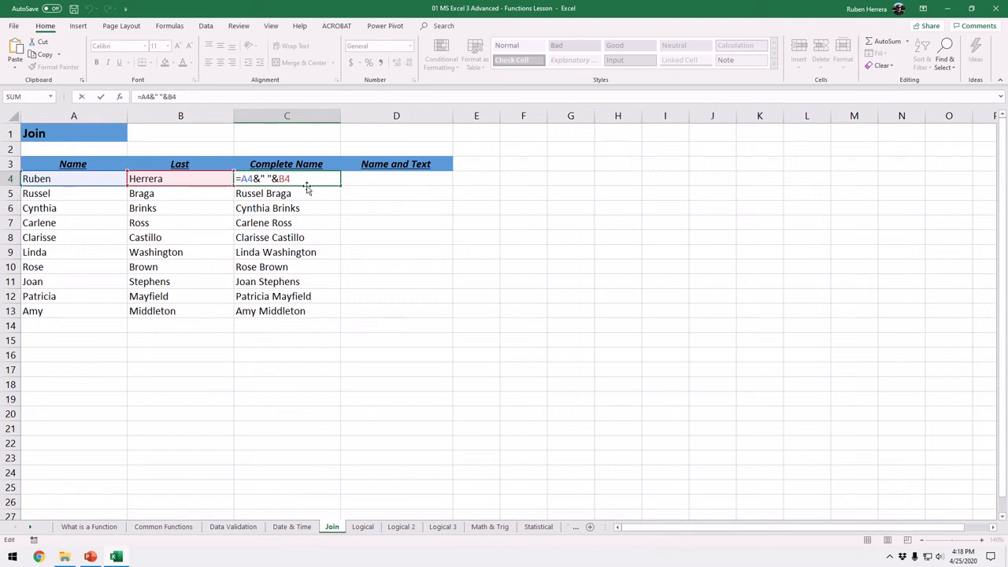
pyautogui.click(375, 180)
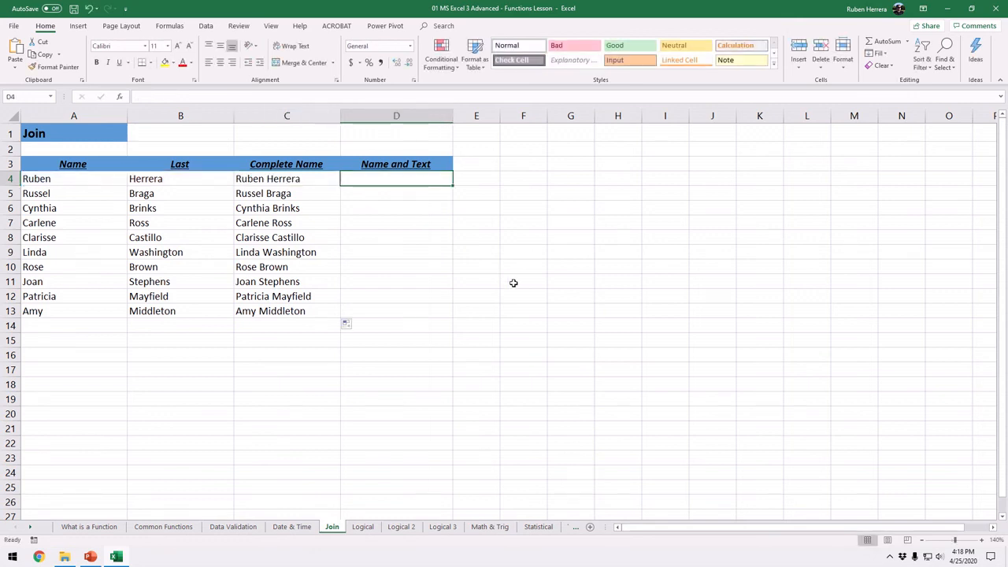
pyautogui.write('=')
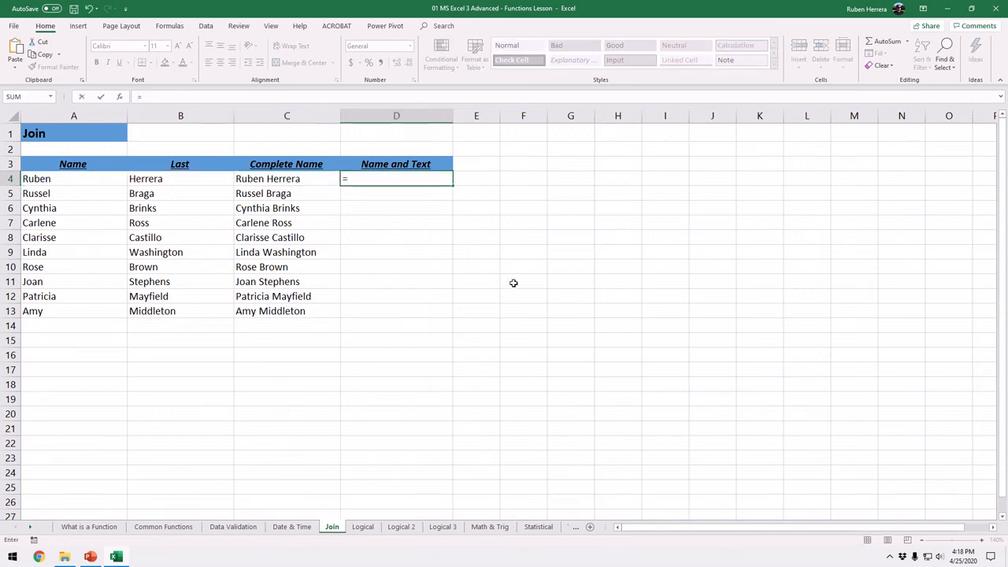
pyautogui.click(232, 186)
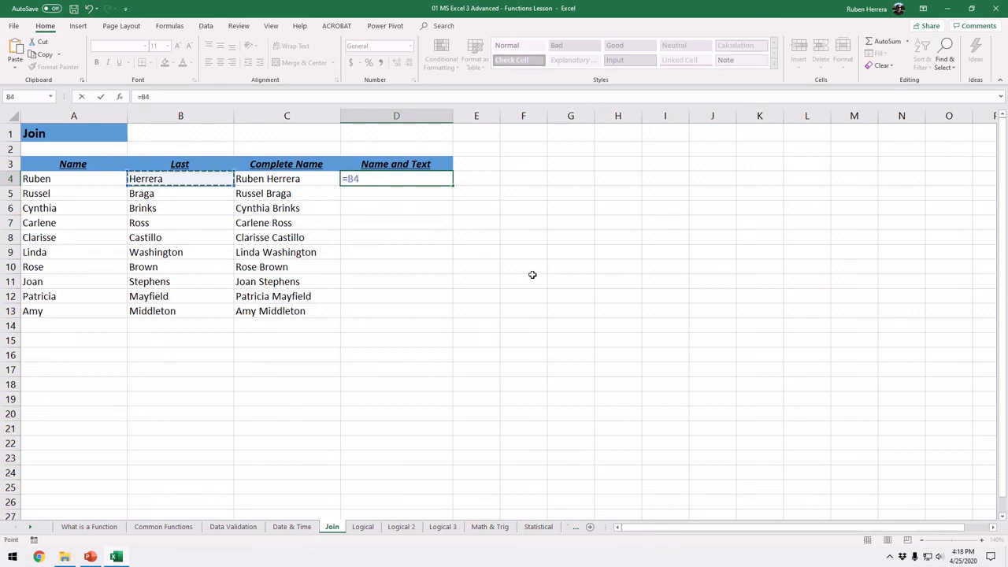
pyautogui.write('&", "&')
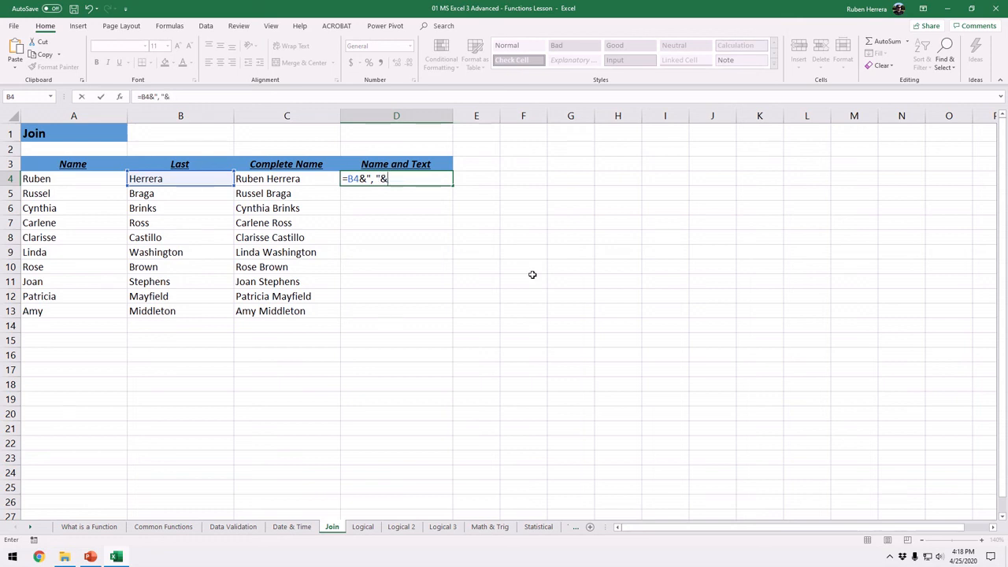
pyautogui.click(91, 181)
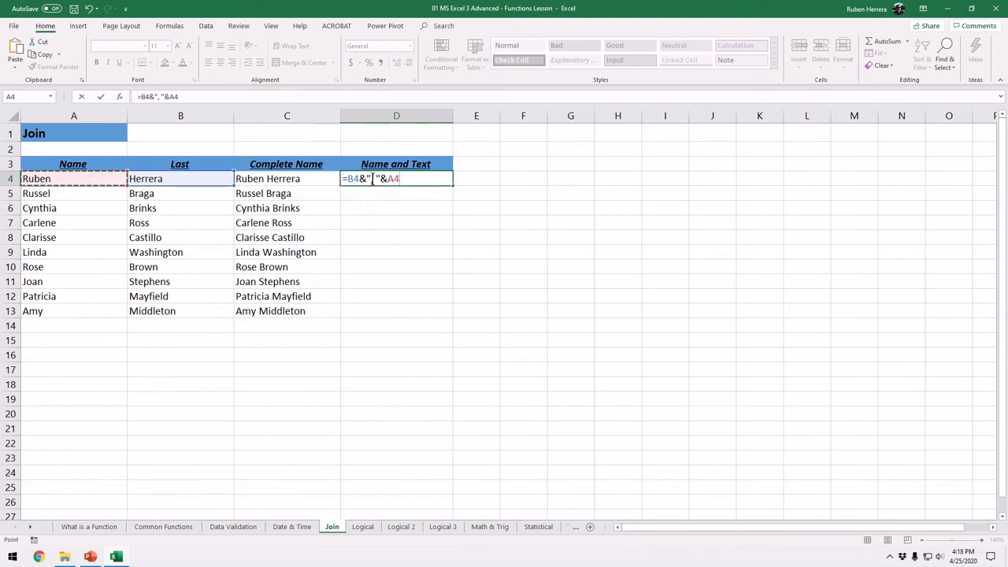
pyautogui.doubleClick(354, 179)
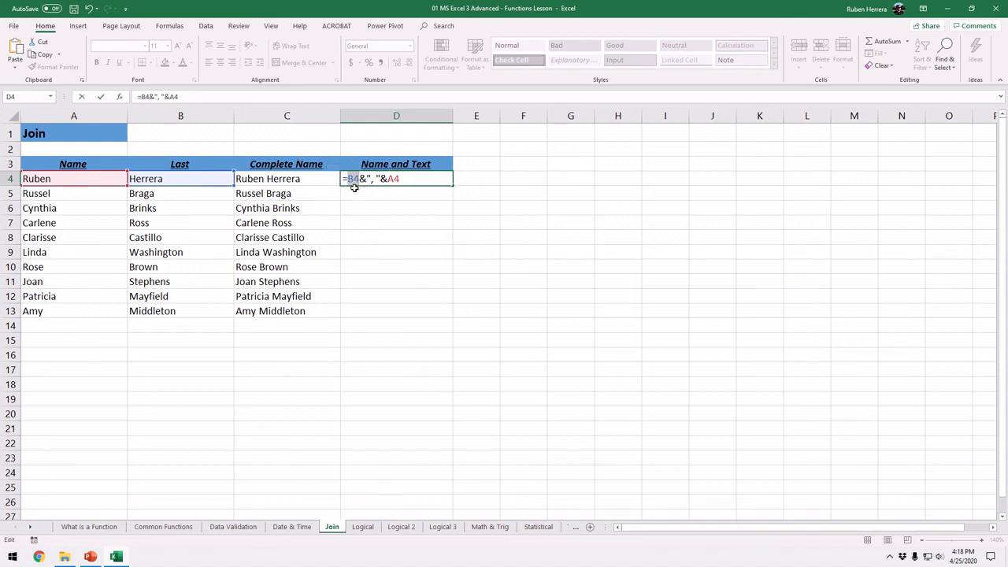
pyautogui.click(374, 178)
pyautogui.doubleClick(393, 179)
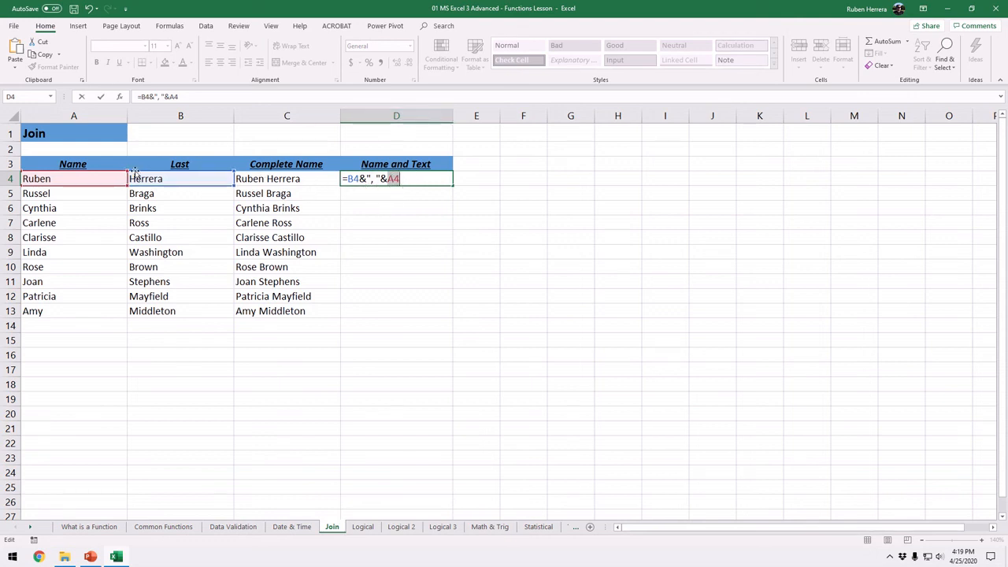
pyautogui.click(361, 179)
pyautogui.click(362, 180)
pyautogui.press('Return')
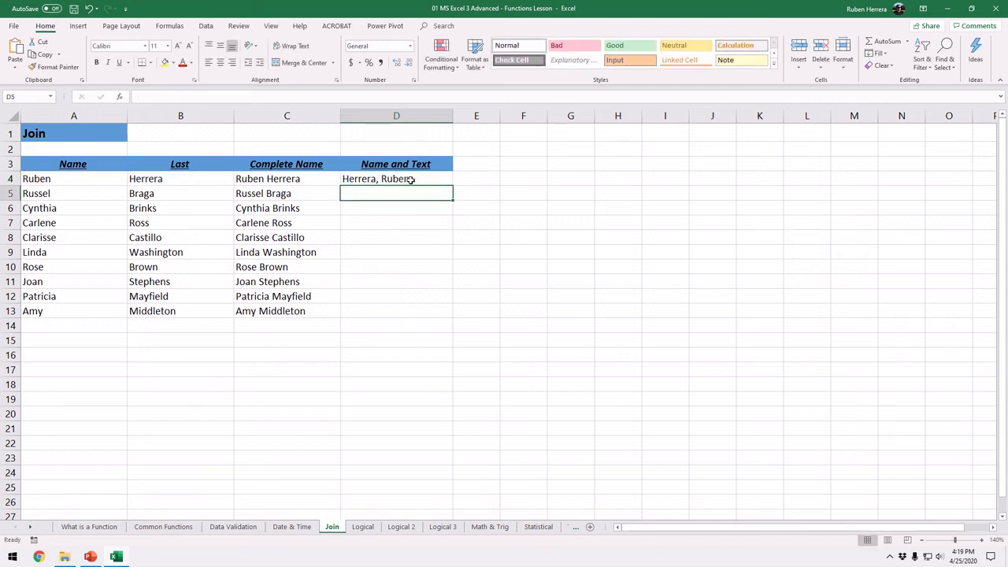
# Step: Fill the D4 formula down the Name and Text column through D13
pyautogui.click(418, 180)
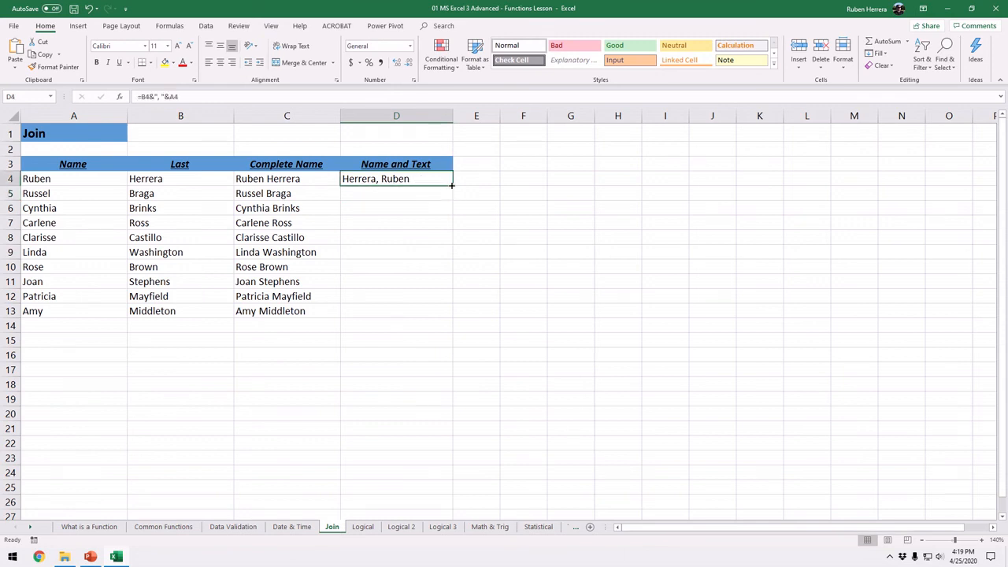
pyautogui.doubleClick(452, 185)
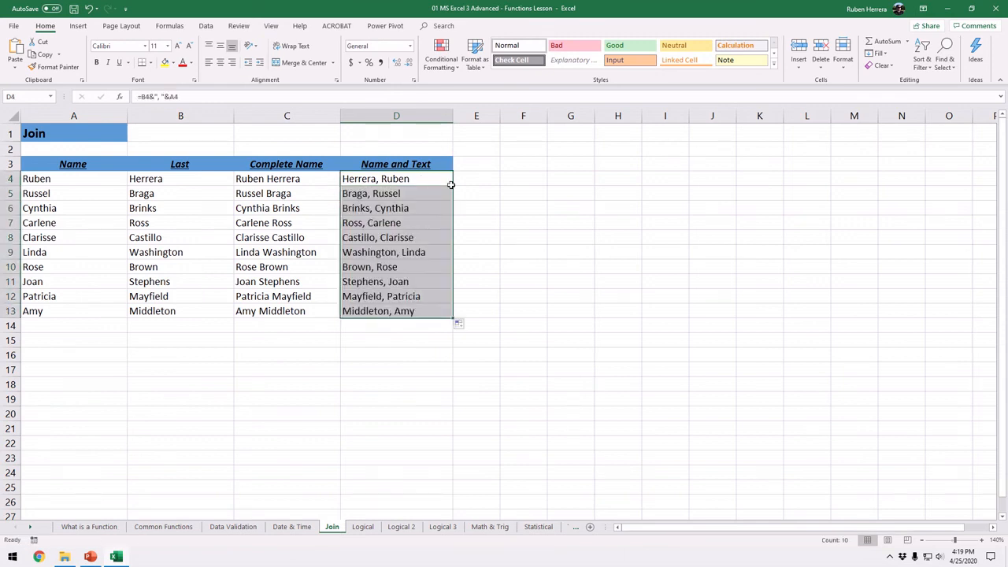
pyautogui.click(188, 139)
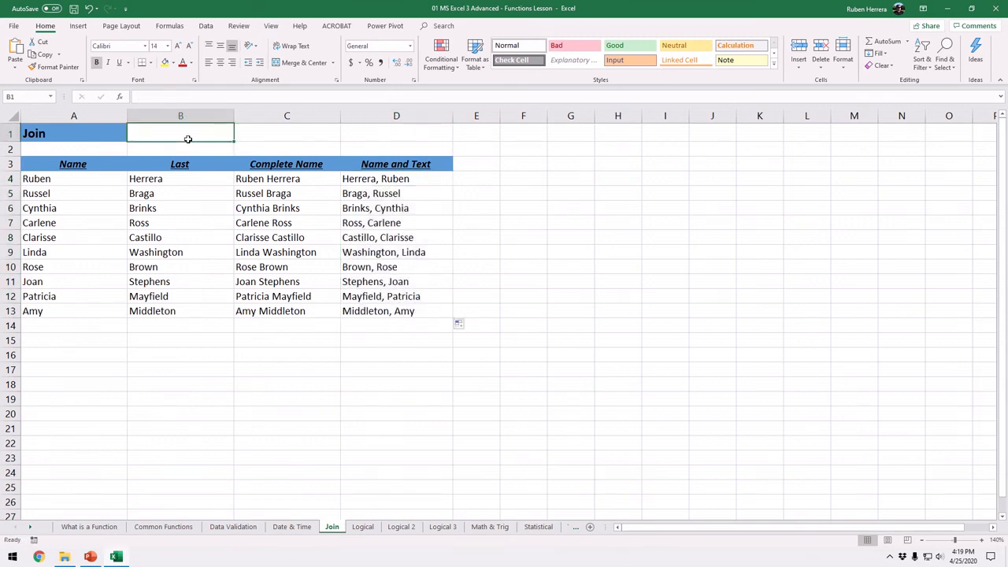